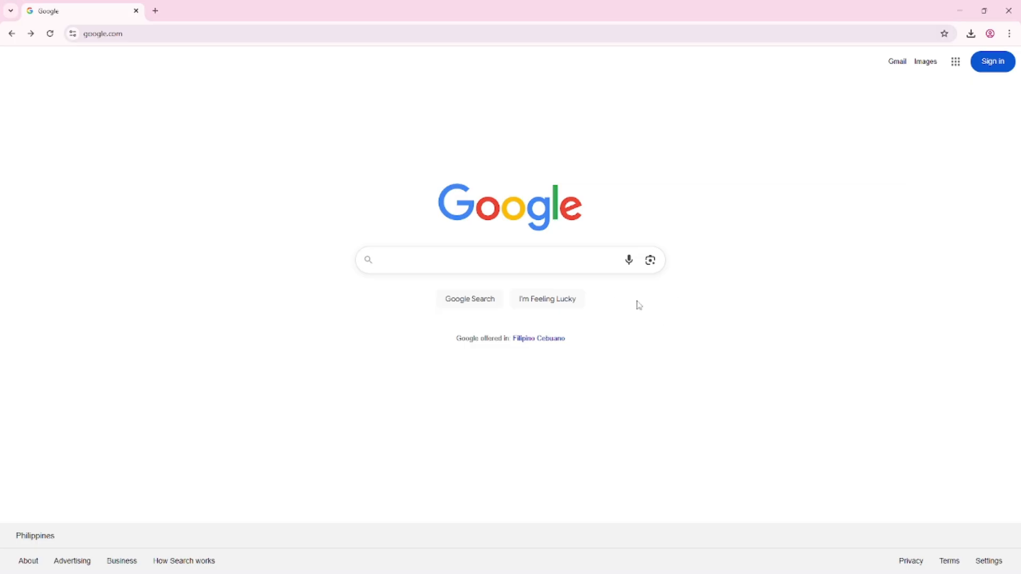
# Search Google for "vs studio code" and open the official Visual Studio Code website.
pyautogui.click(545, 269)
pyautogui.write('vs s')
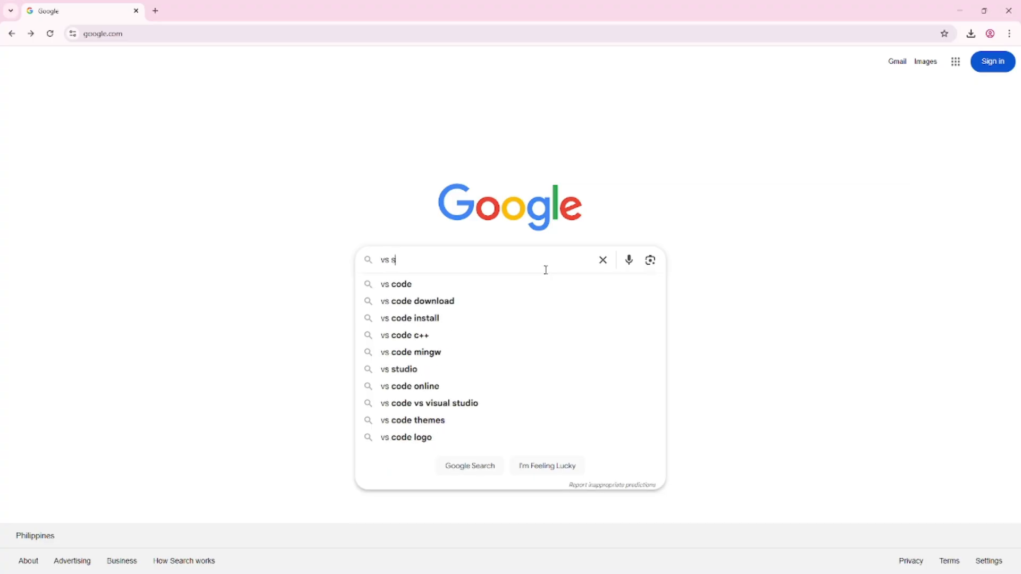
pyautogui.write('tudio code')
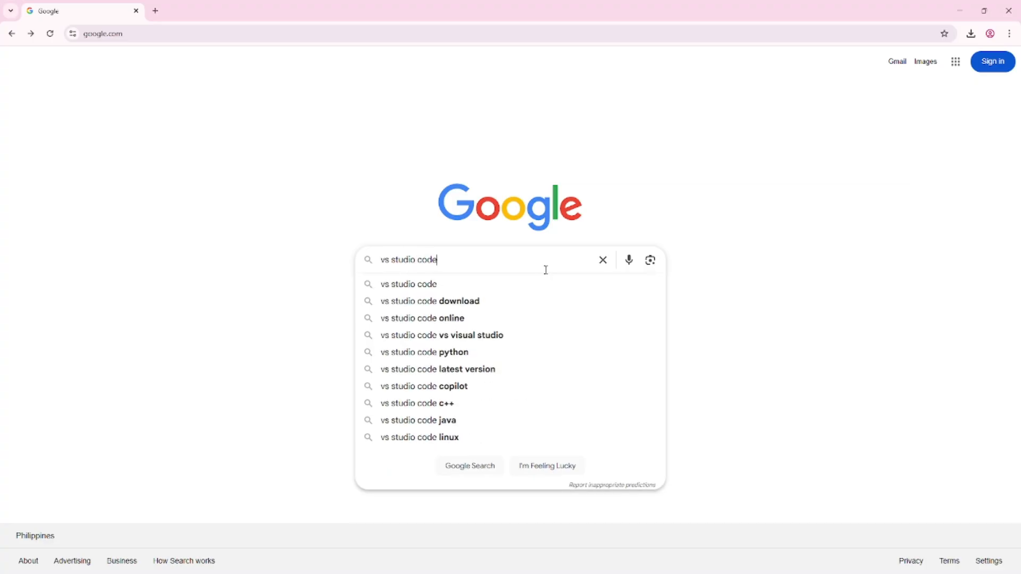
pyautogui.press('Return')
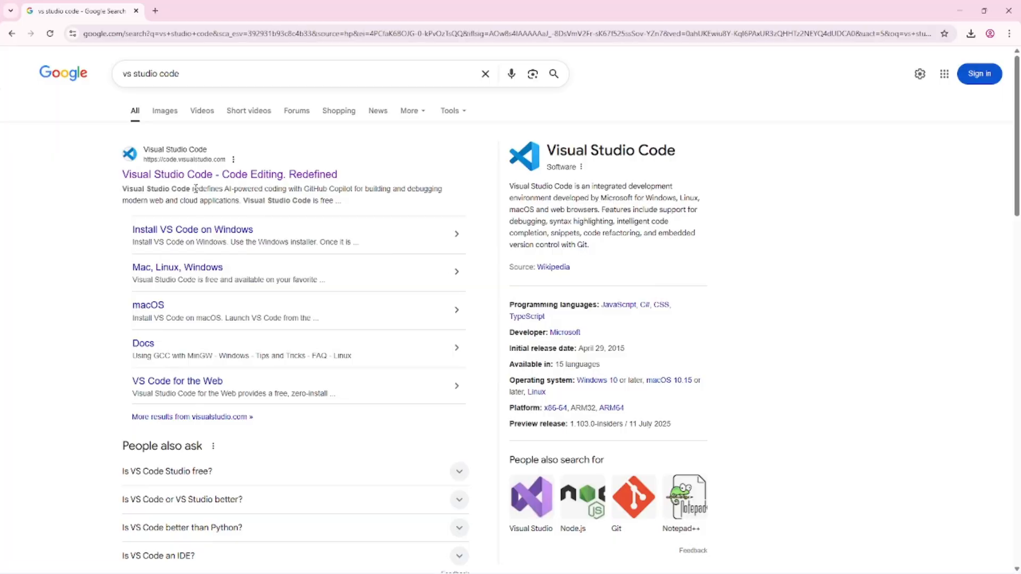
pyautogui.click(163, 175)
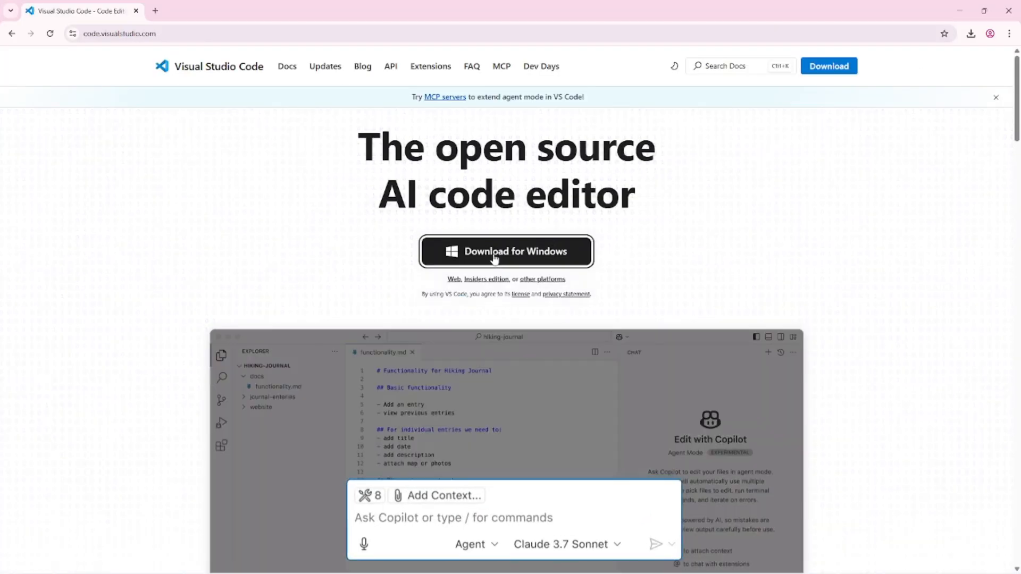
# Download Visual Studio Code for Windows and open the browser's download history in a new tab.
pyautogui.click(484, 241)
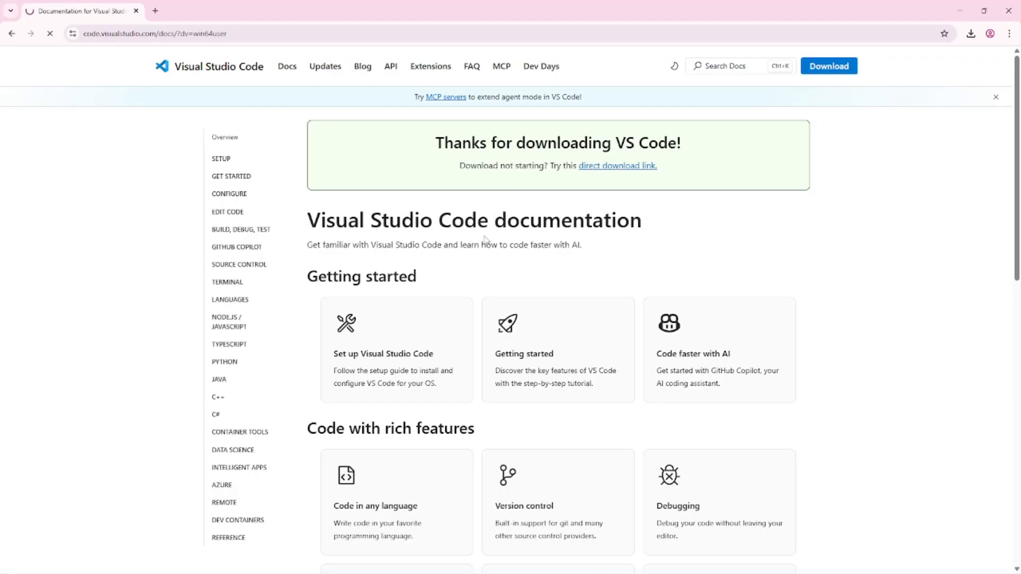
pyautogui.click(156, 11)
pyautogui.click(1013, 35)
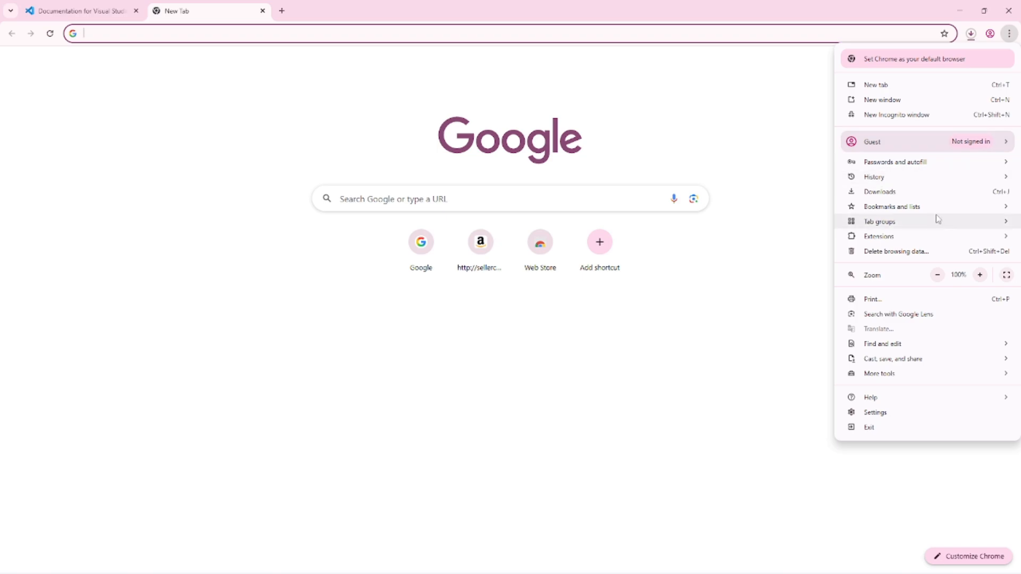
pyautogui.click(930, 192)
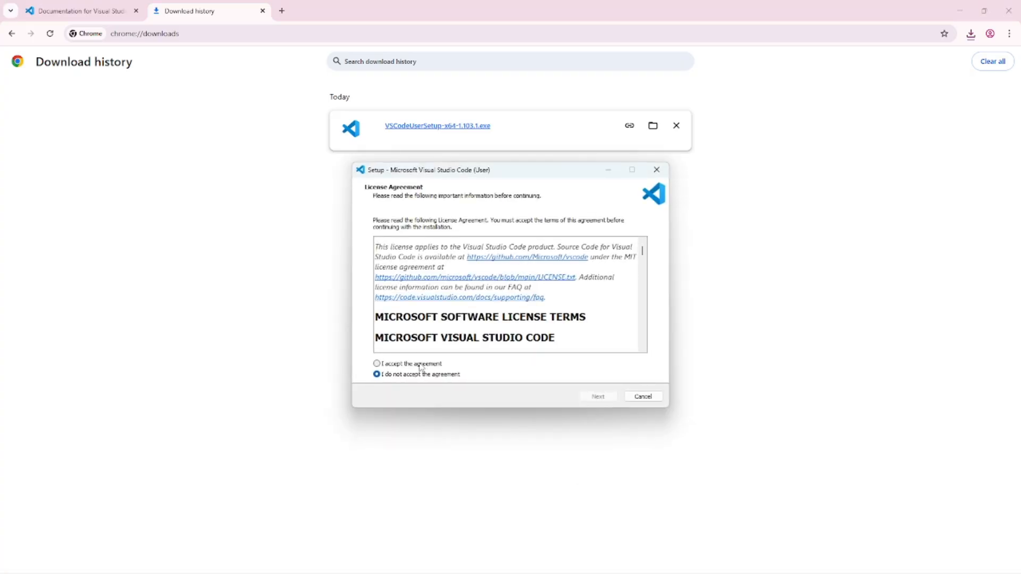
# Walk through the Visual Studio Code setup with the license agreement accepted and default tasks, and exit before installing.
pyautogui.click(398, 365)
pyautogui.click(589, 396)
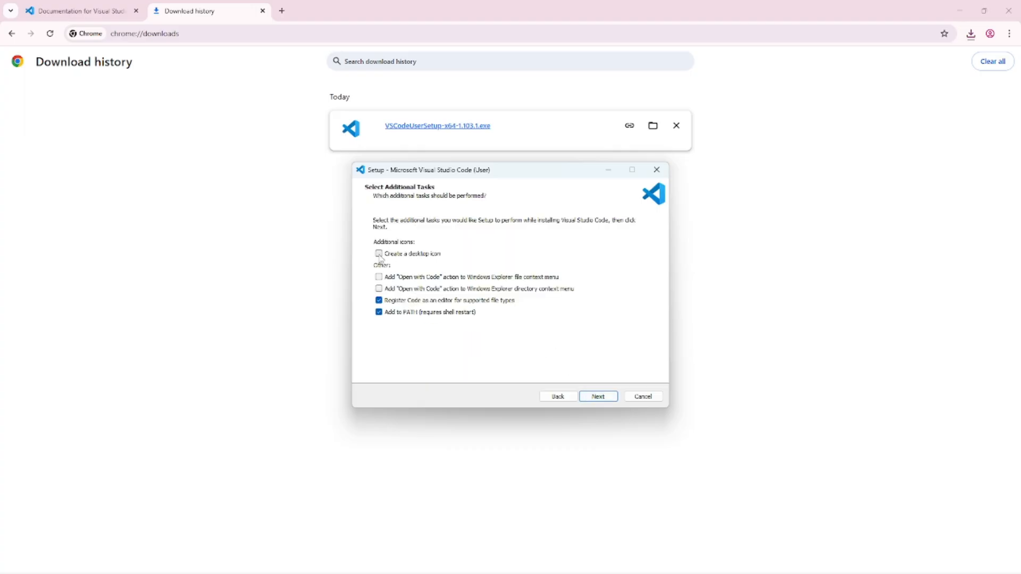
pyautogui.click(607, 400)
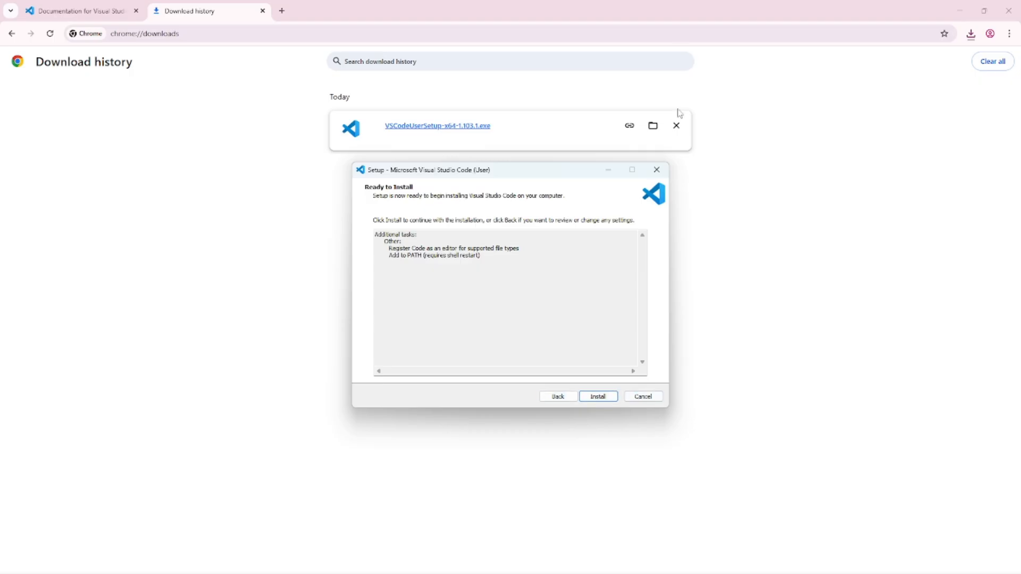
pyautogui.click(659, 168)
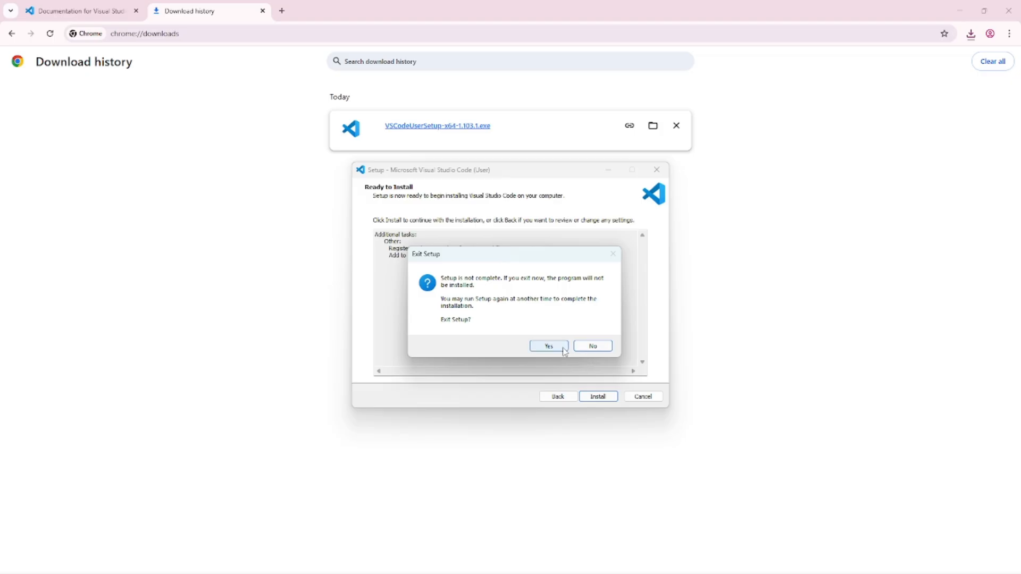
pyautogui.click(563, 349)
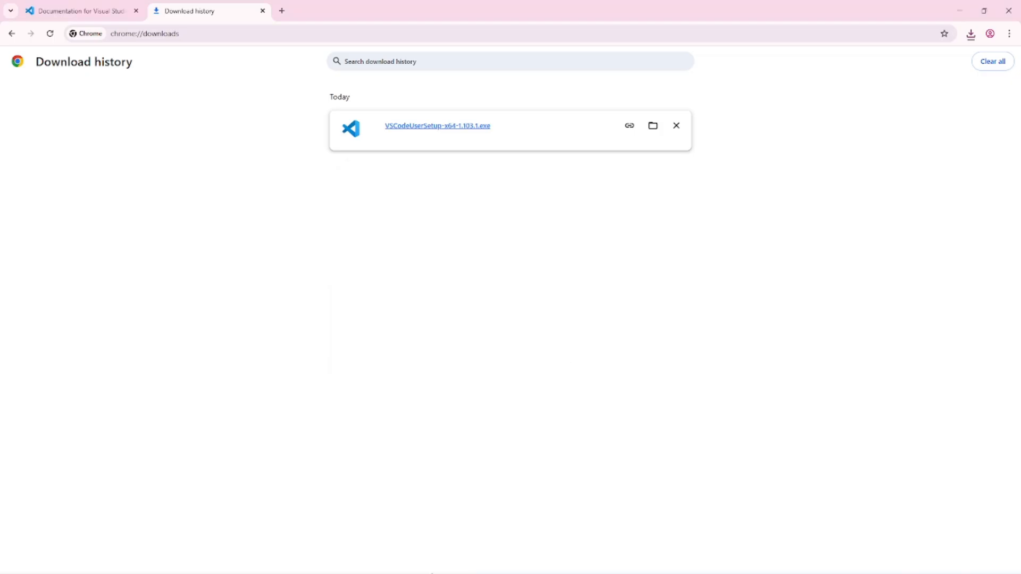
# Switch to Visual Studio Code by searching Windows for "vs".
pyautogui.click(413, 562)
pyautogui.write('vs')
pyautogui.click(454, 248)
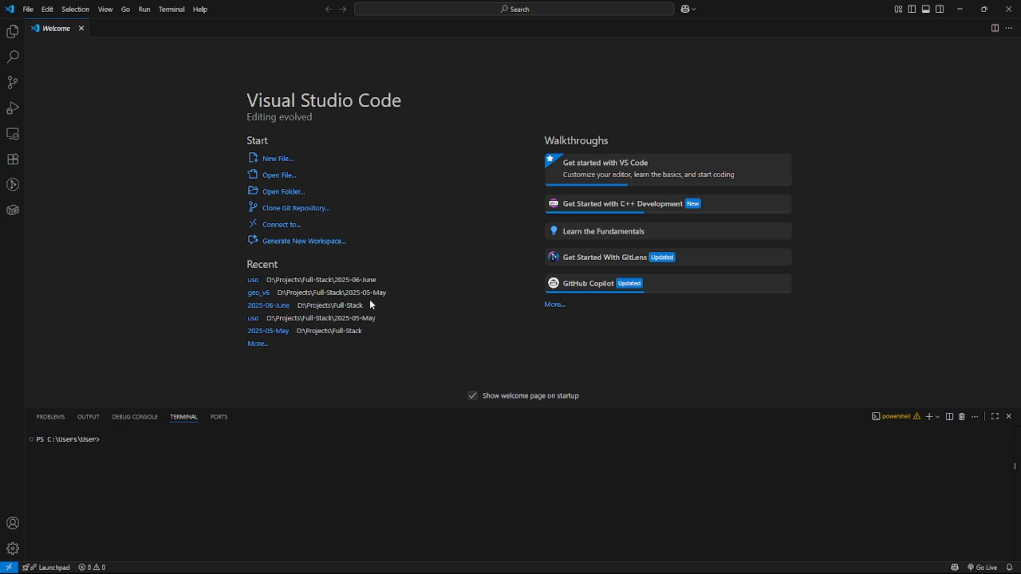
# Search the extensions marketplace for C/C++ and view the details page of Microsoft's C/C++ extension.
pyautogui.click(12, 159)
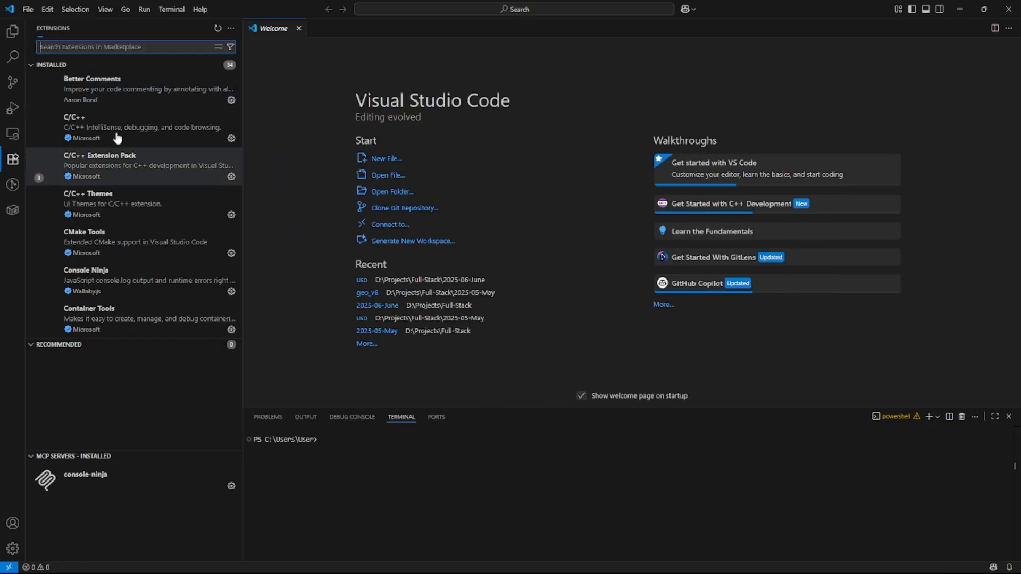
pyautogui.write('c/C++')
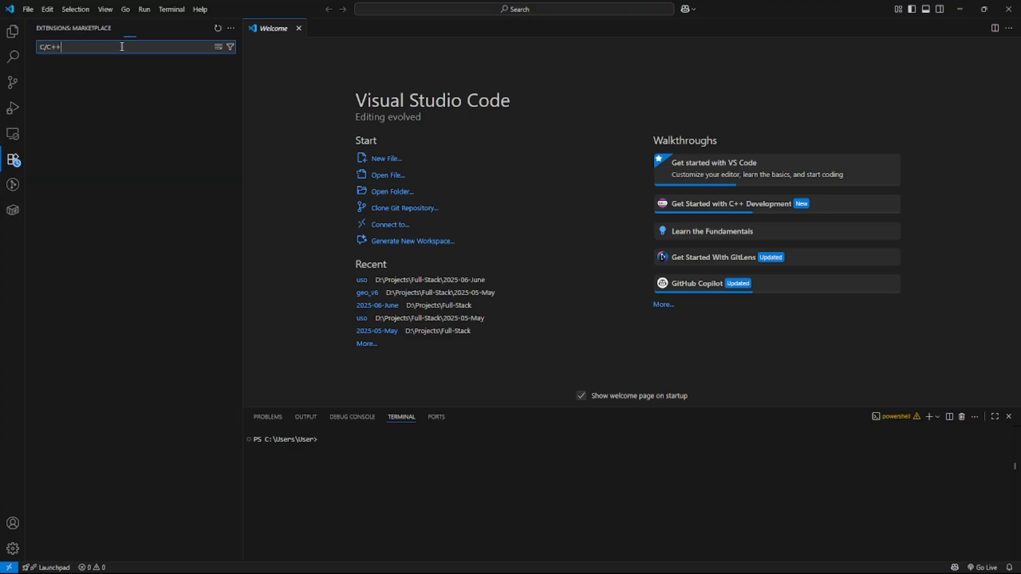
pyautogui.moveTo(121, 47); pyautogui.dragTo(39, 47)
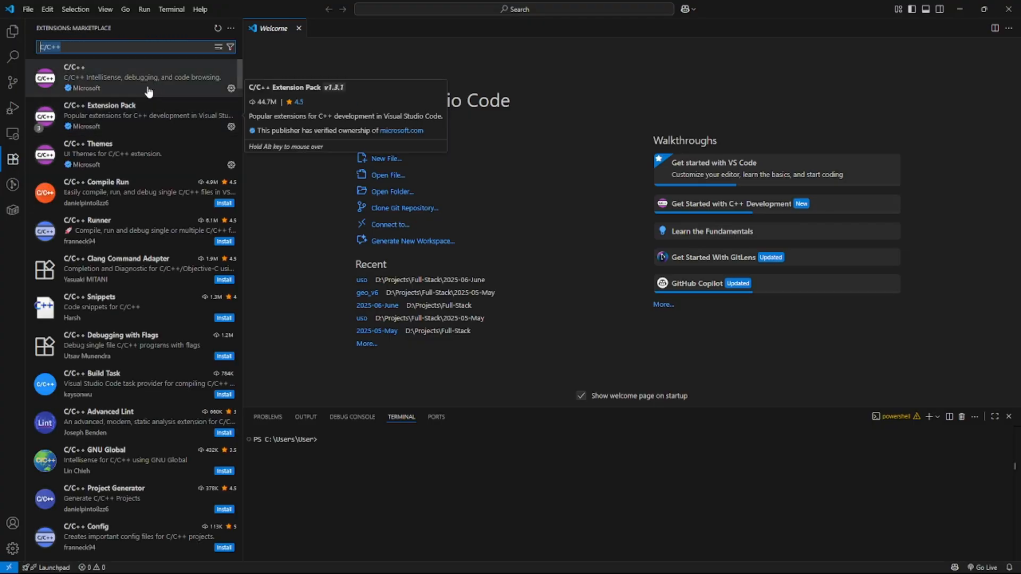
pyautogui.click(133, 82)
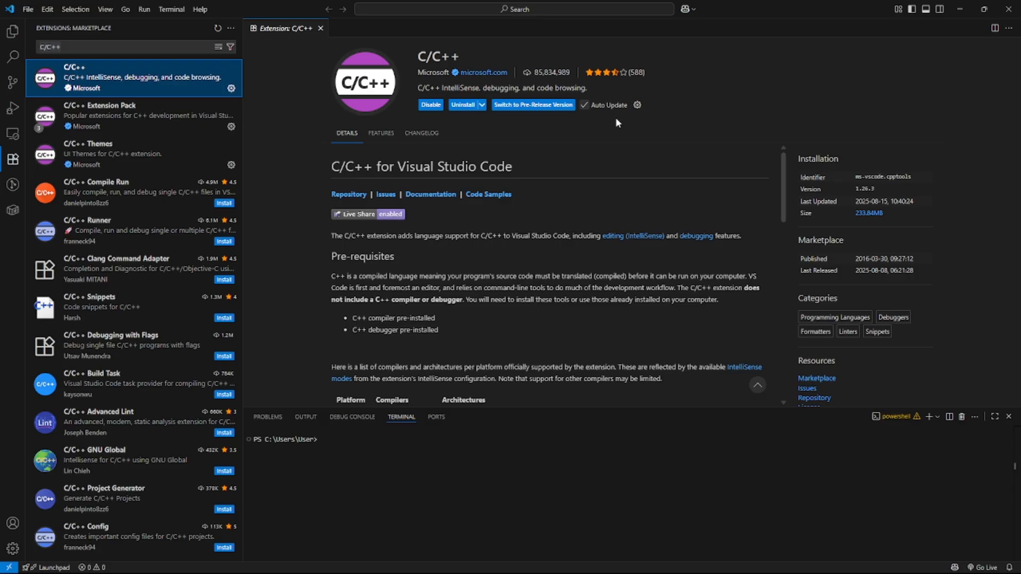
pyautogui.click(320, 28)
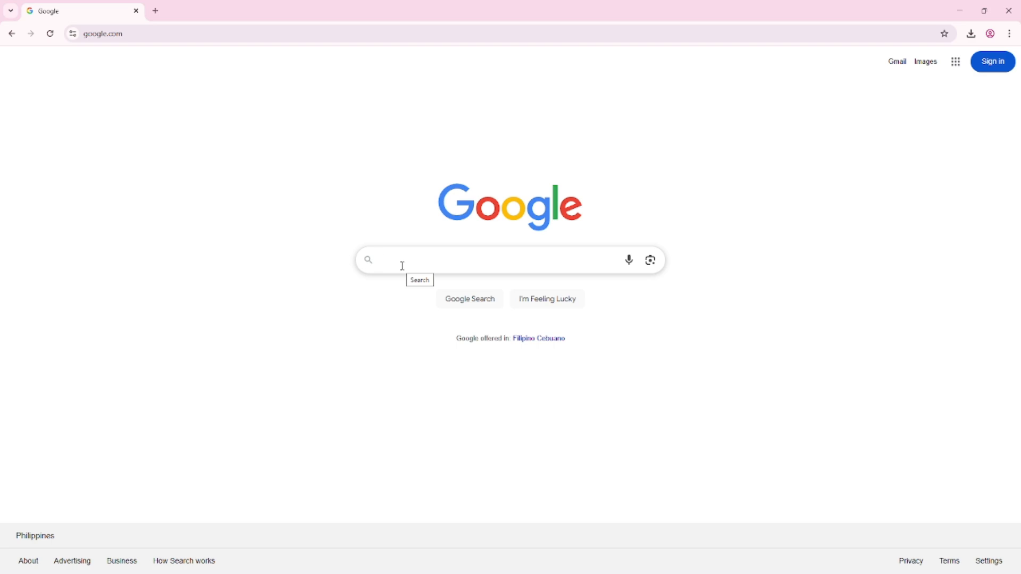
# Switch to the Chrome browser, search Google for "mingw" and open the SourceForge MinGW project page.
pyautogui.click(403, 266)
pyautogui.write('mingw')
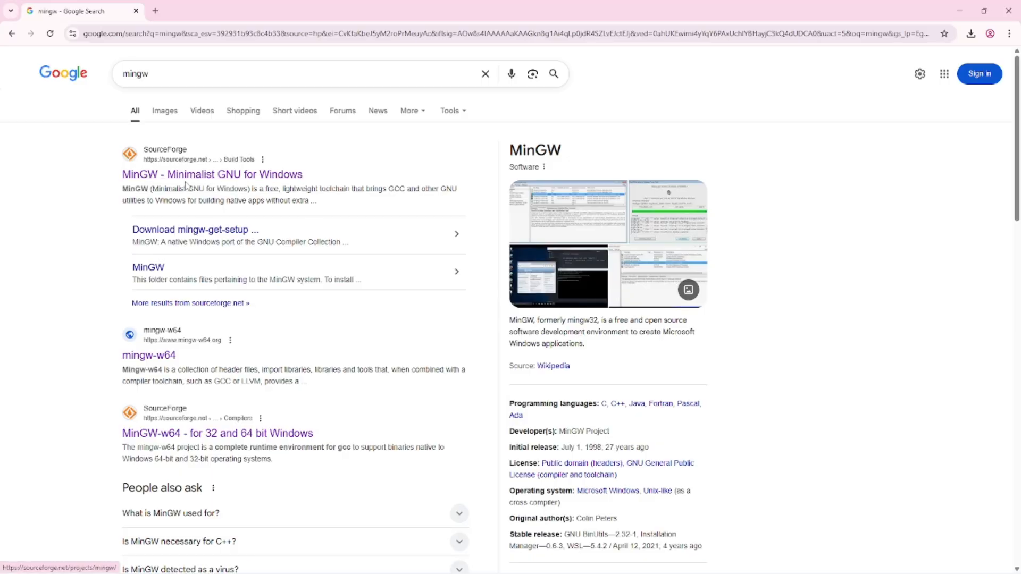
pyautogui.click(186, 181)
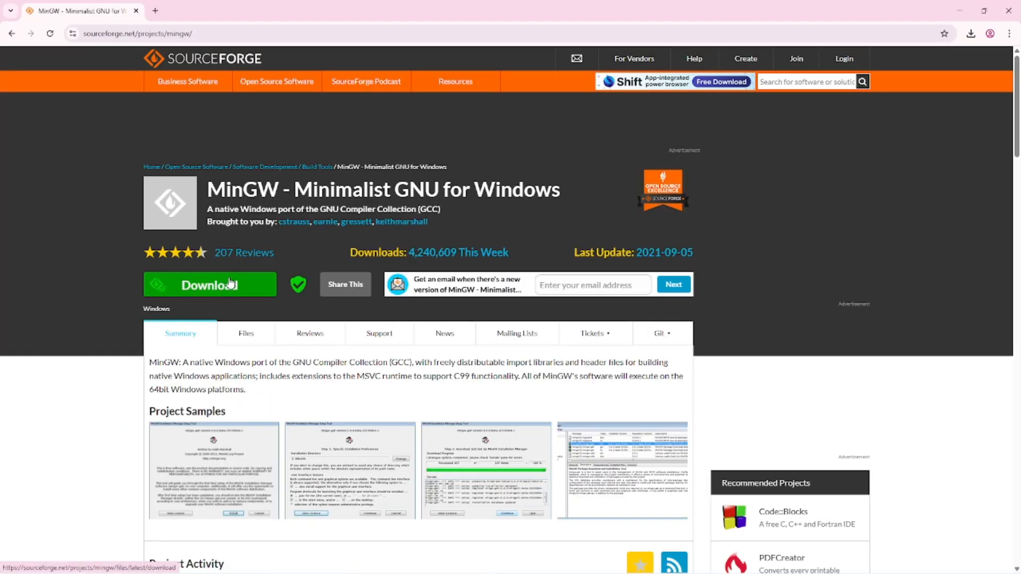
# Download MinGW from SourceForge and launch mingw-get-setup.exe from the browser's download history.
pyautogui.click(230, 281)
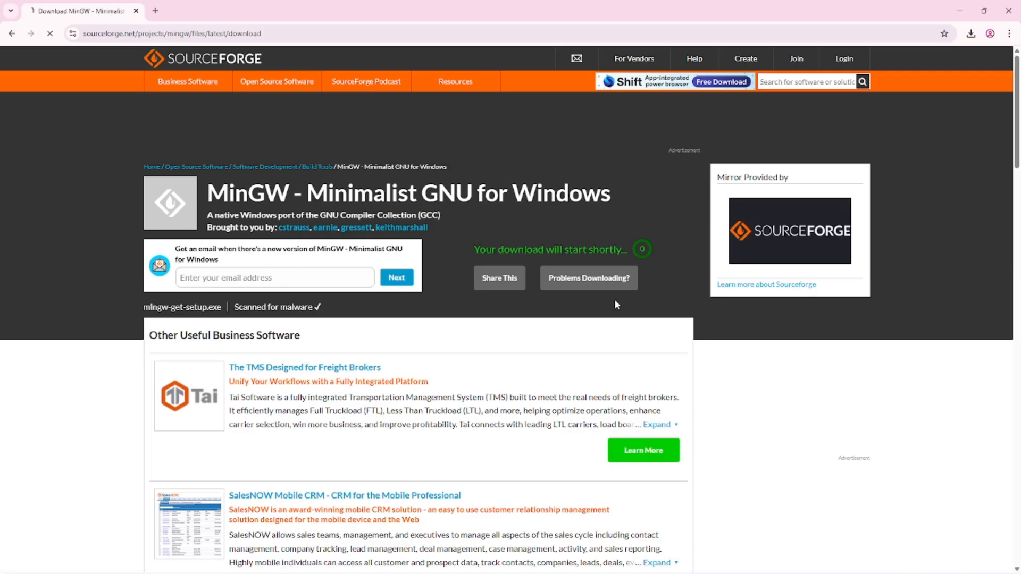
pyautogui.click(155, 10)
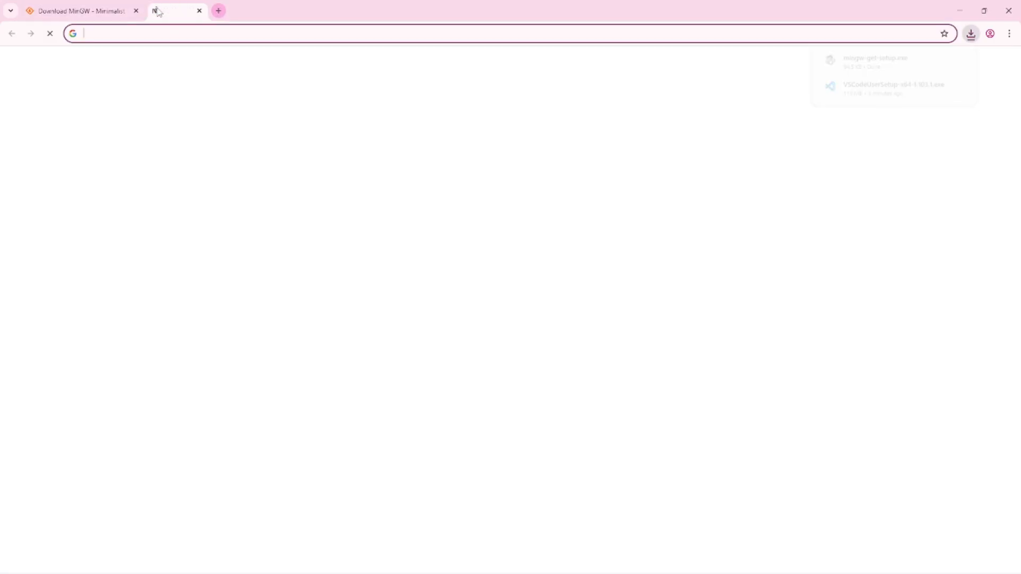
pyautogui.click(1009, 33)
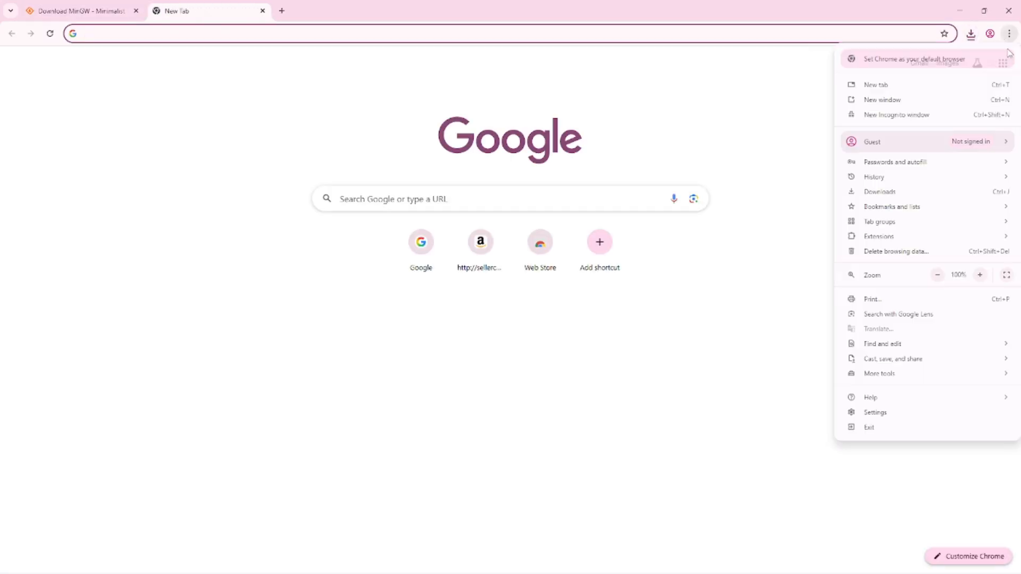
pyautogui.click(920, 191)
pyautogui.click(416, 128)
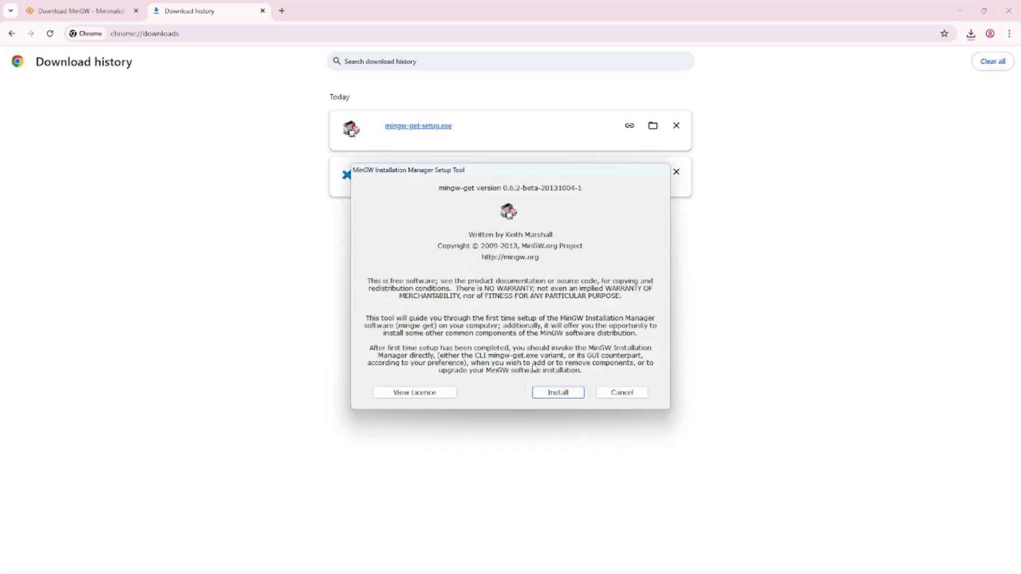
# Reinstall the MinGW Installation Manager in C:\MinGW with the default interface options and continue to its package list.
pyautogui.click(547, 393)
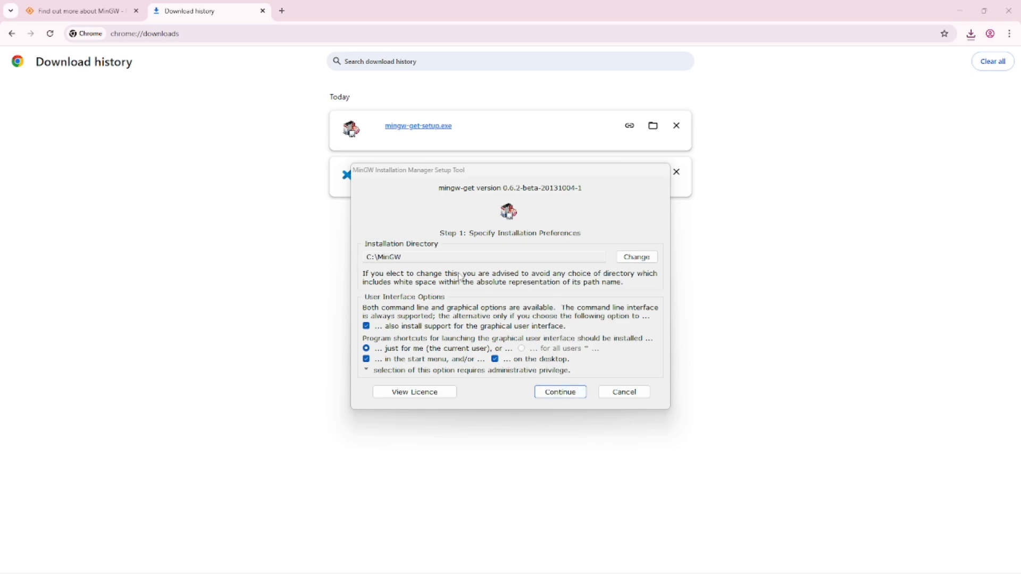
pyautogui.doubleClick(410, 259)
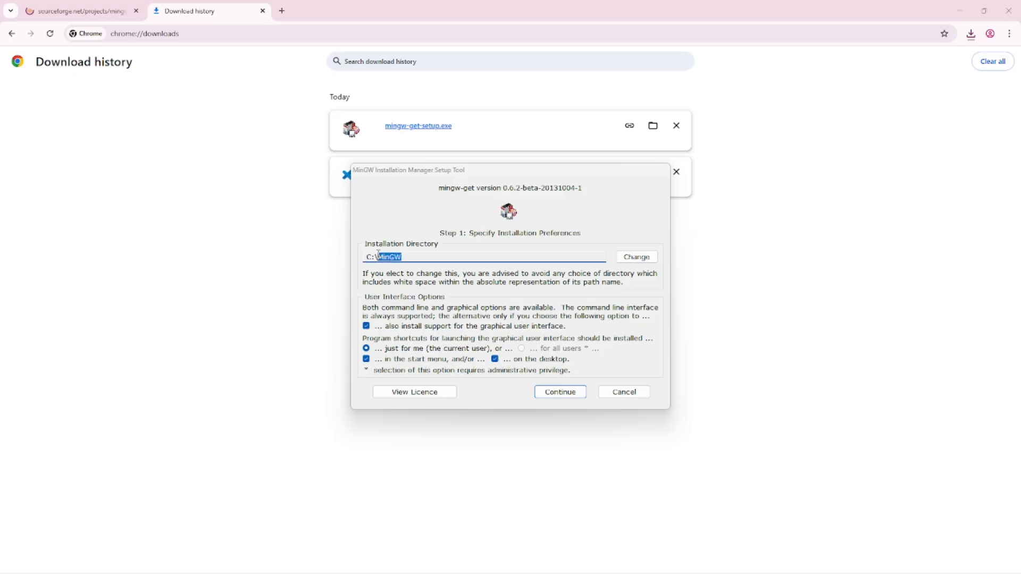
pyautogui.click(554, 325)
pyautogui.click(558, 326)
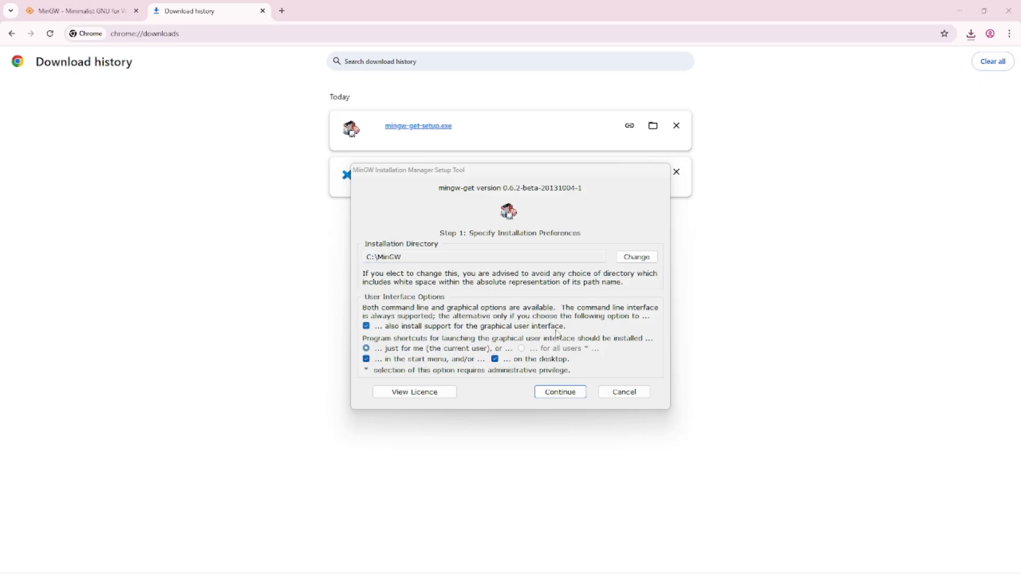
pyautogui.click(550, 399)
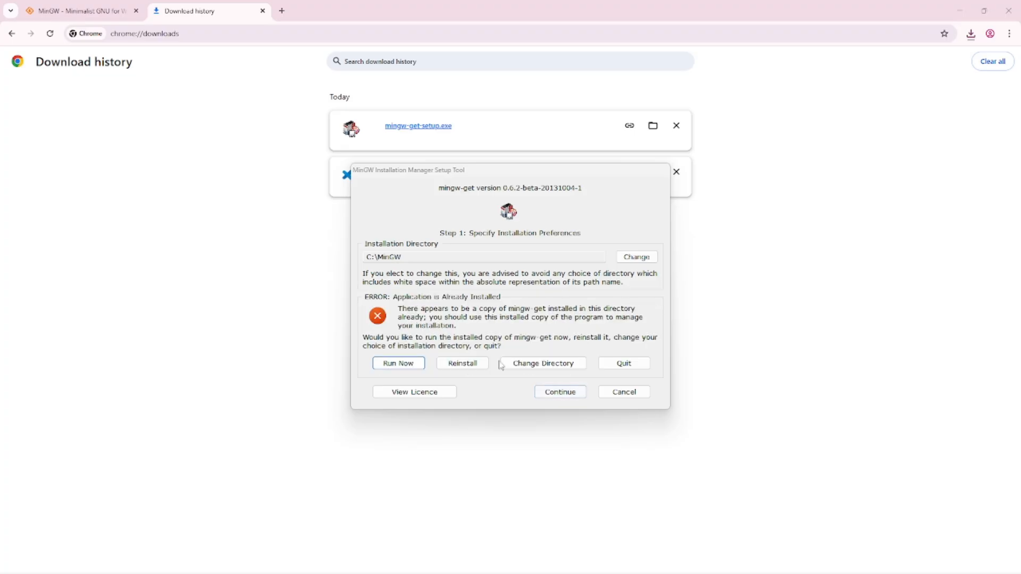
pyautogui.click(471, 368)
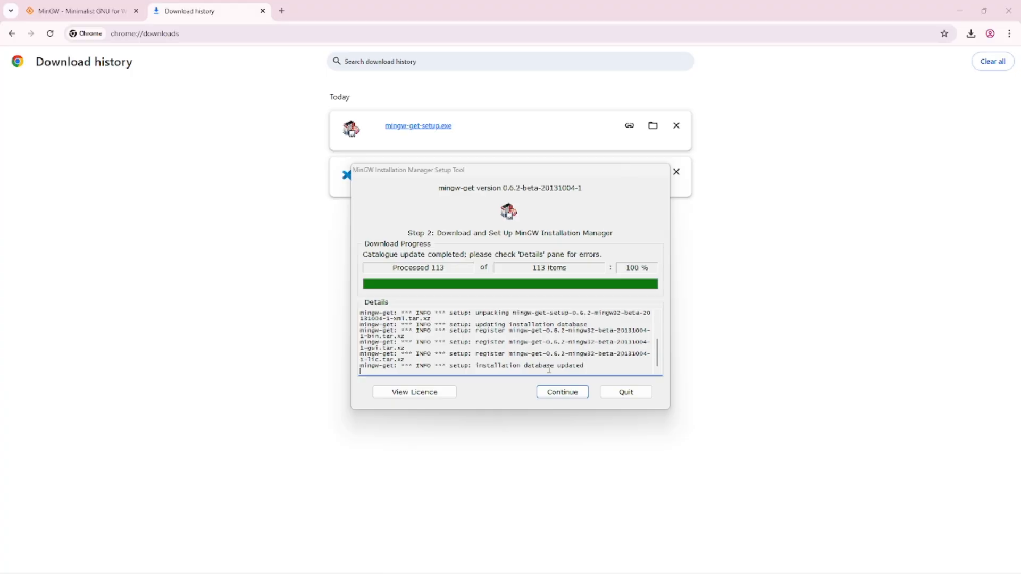
pyautogui.click(561, 392)
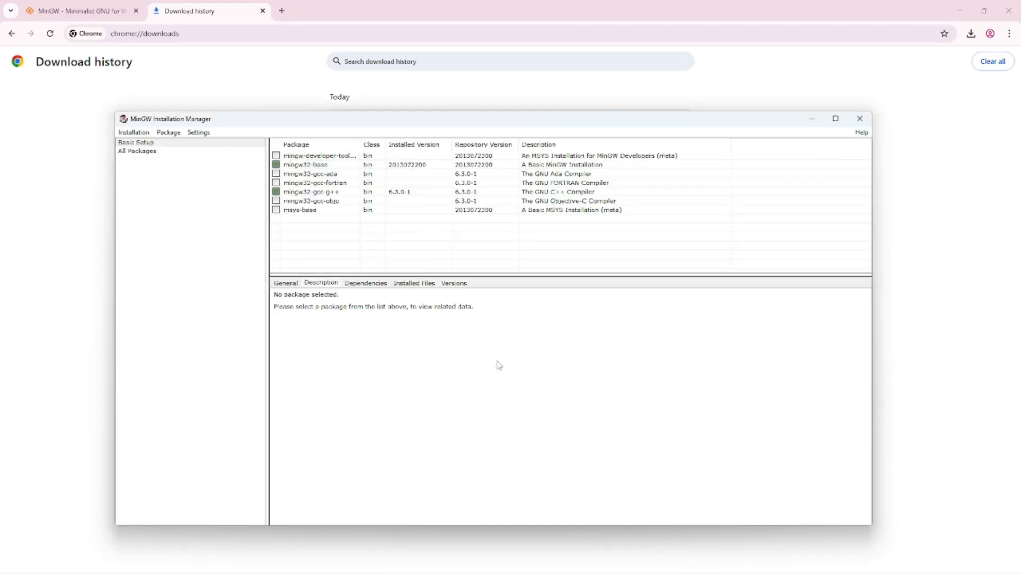
# Examine the Basic Setup packages and their descriptions, including mingw32-base and the mingw32-gcc-g++ compiler.
pyautogui.moveTo(280, 120); pyautogui.dragTo(281, 81)
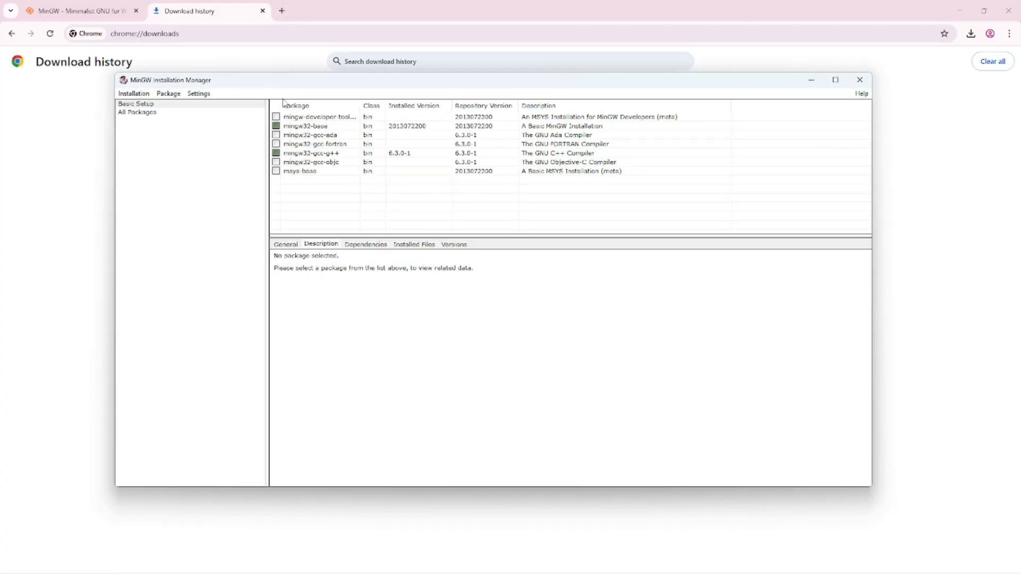
pyautogui.click(302, 121)
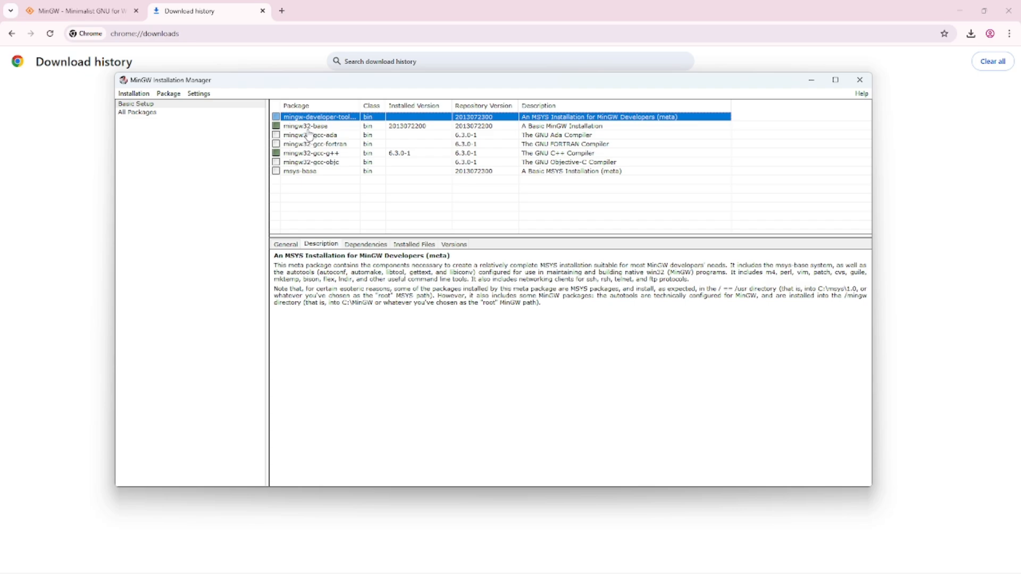
pyautogui.click(308, 130)
pyautogui.click(317, 137)
pyautogui.click(322, 148)
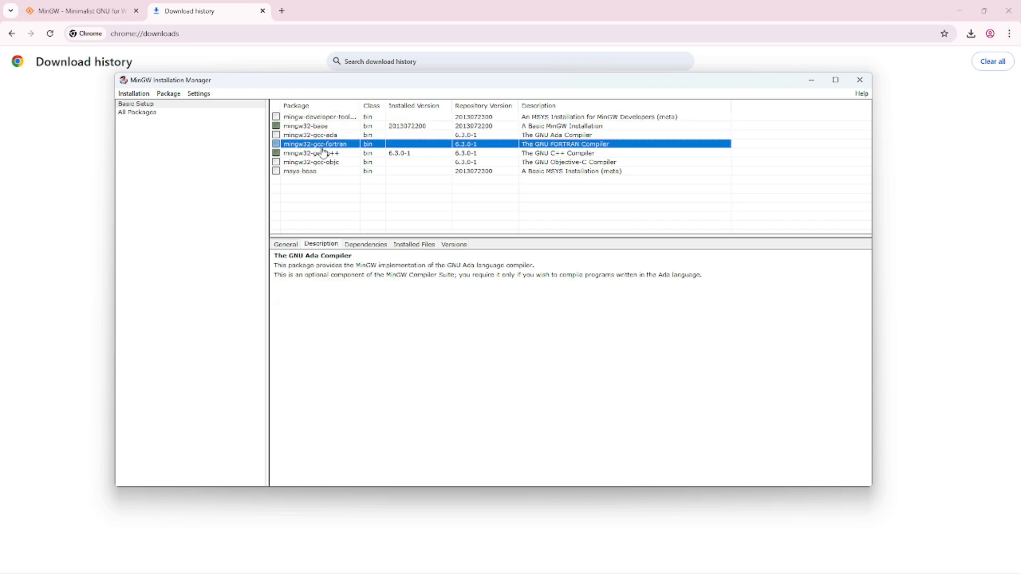
pyautogui.click(325, 153)
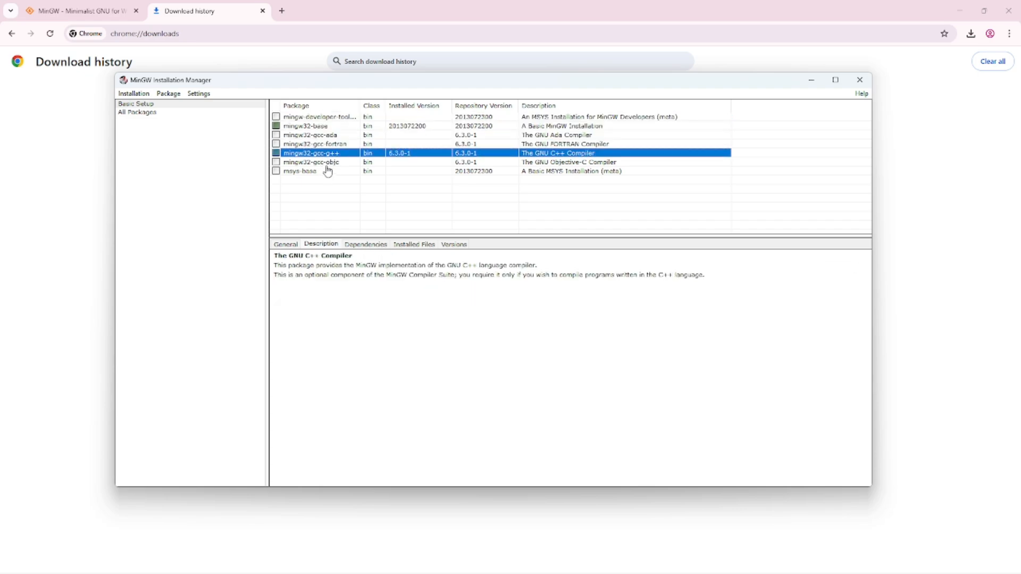
pyautogui.click(328, 164)
pyautogui.click(327, 173)
pyautogui.click(344, 212)
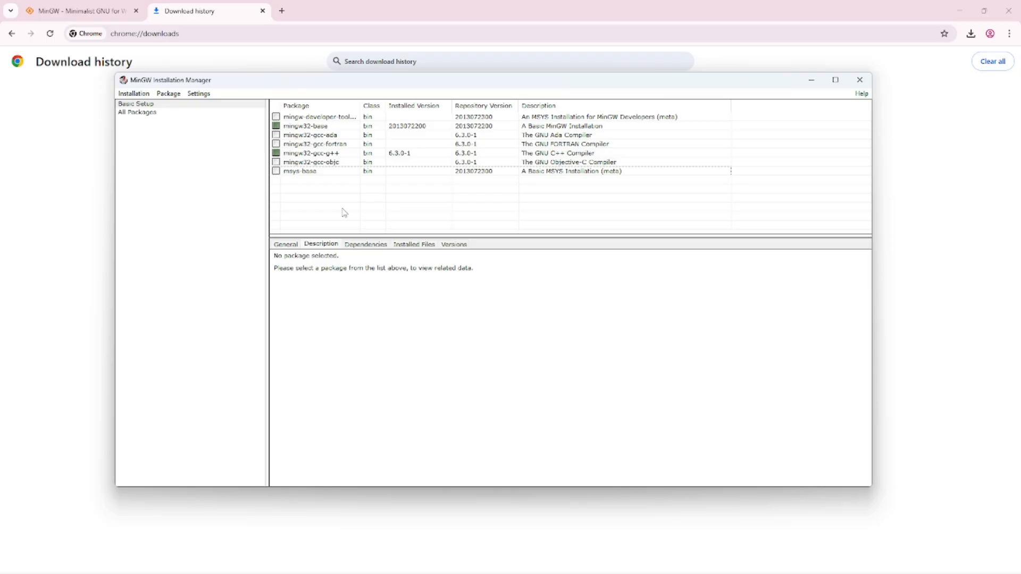
pyautogui.click(327, 128)
pyautogui.click(329, 154)
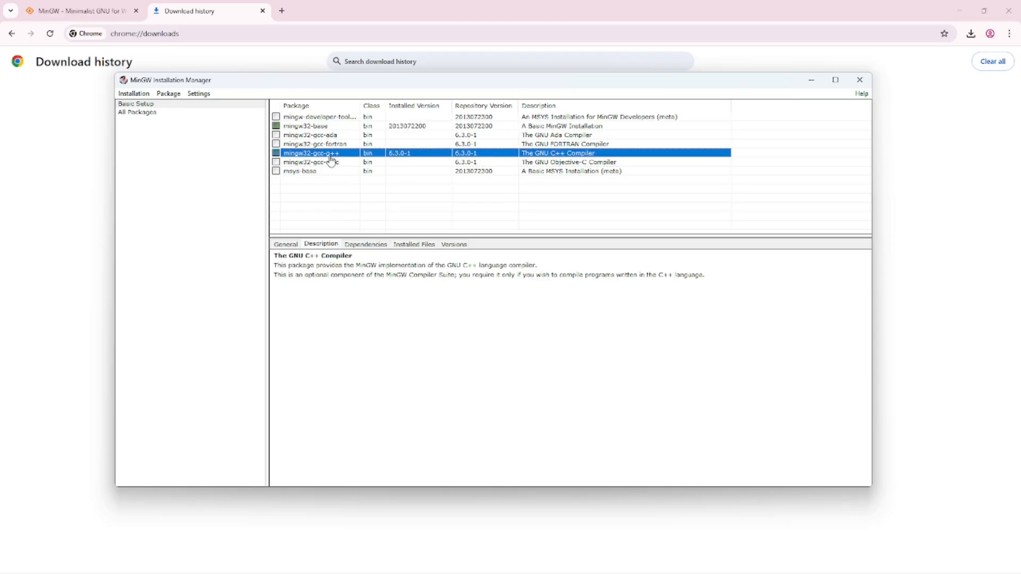
# Review the marking options available for the mingw32-base package and the MinGW developer toolkit package.
pyautogui.click(319, 128)
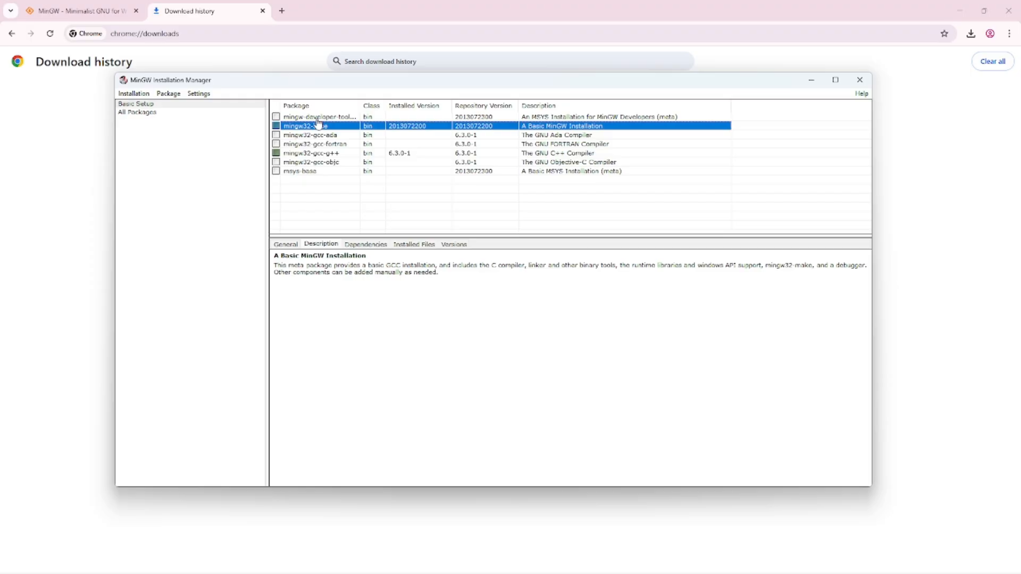
pyautogui.rightClick(317, 122)
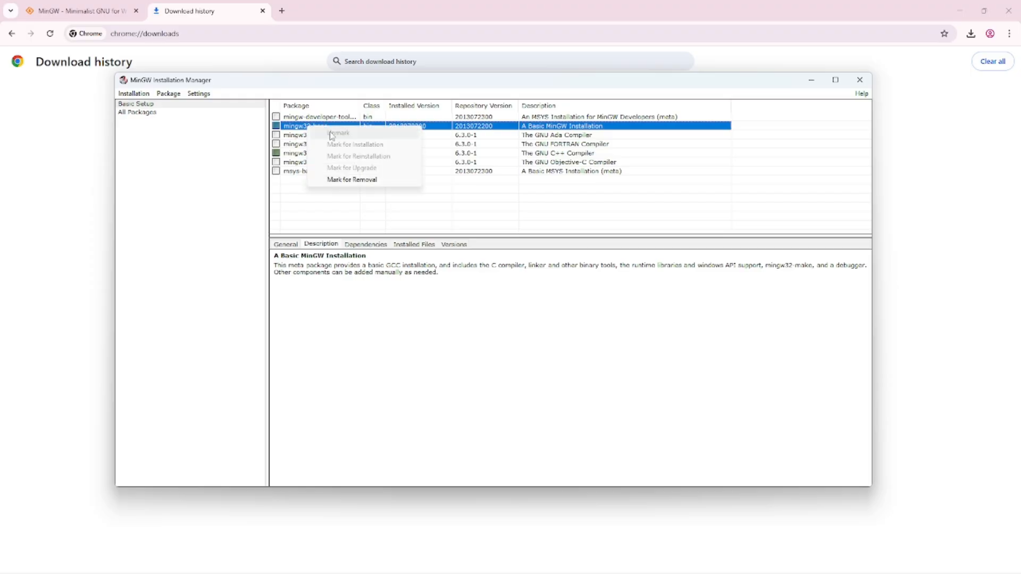
pyautogui.click(305, 130)
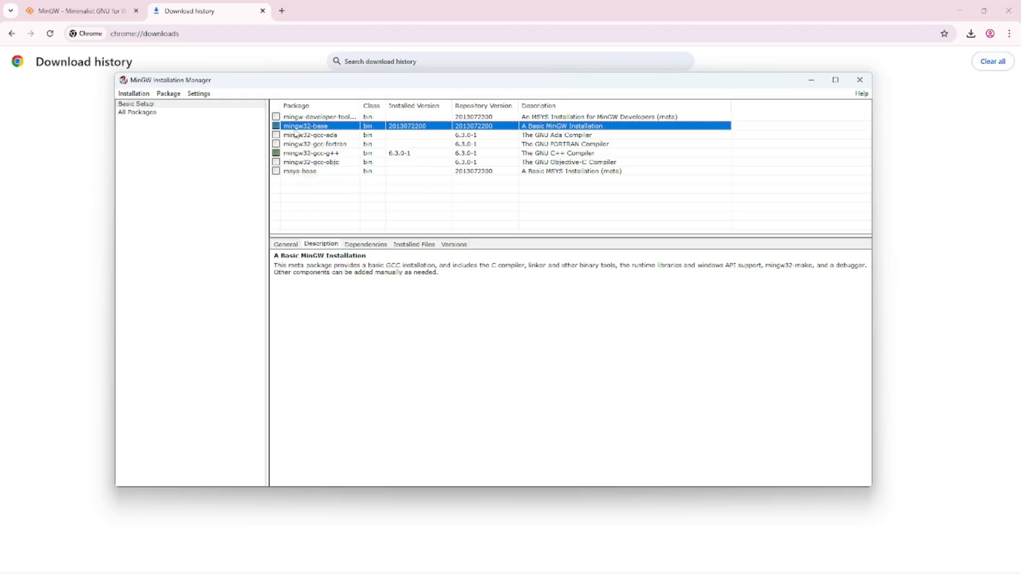
pyautogui.click(300, 120)
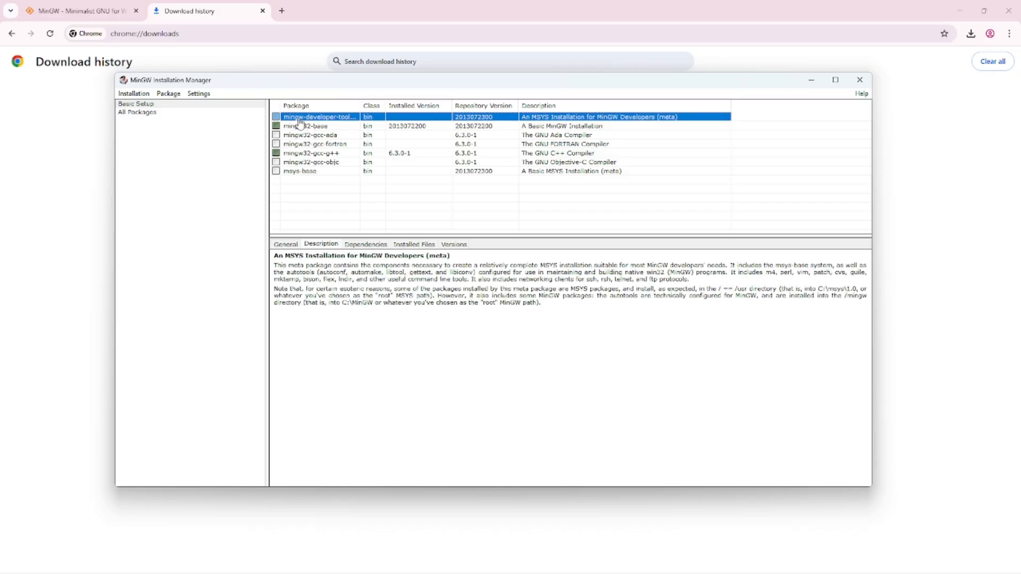
pyautogui.rightClick(301, 122)
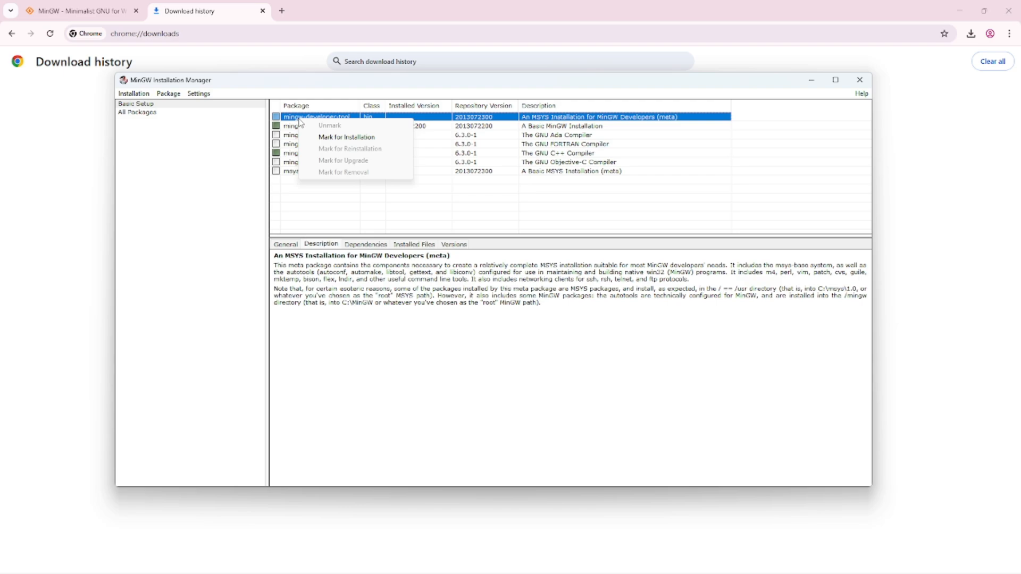
pyautogui.click(332, 137)
pyautogui.rightClick(292, 129)
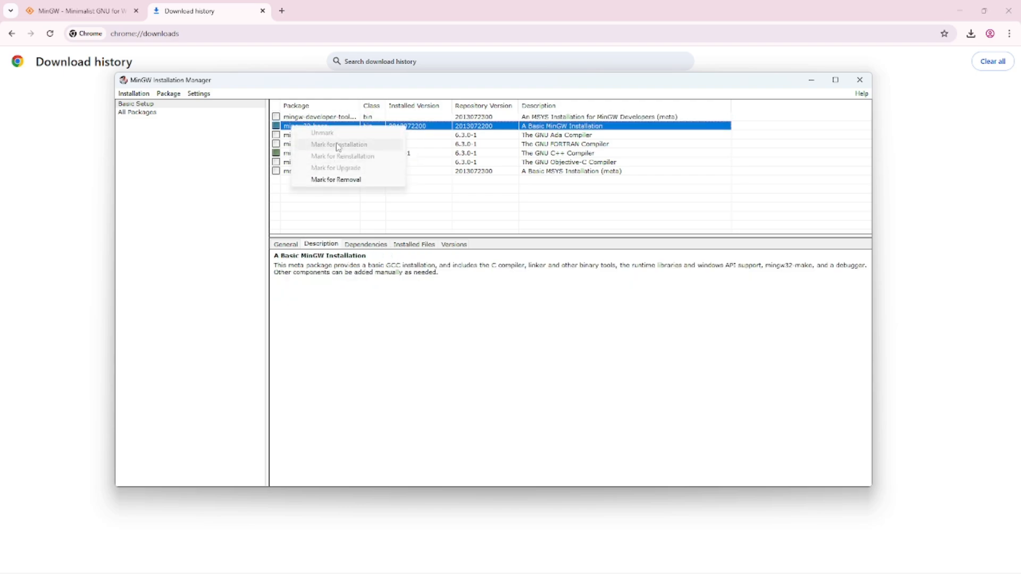
pyautogui.click(318, 213)
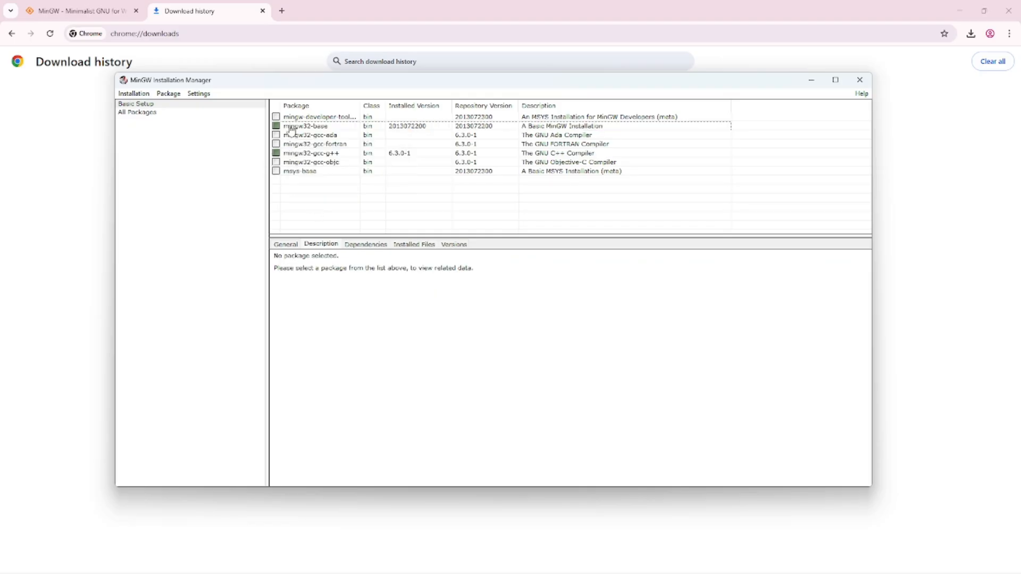
# Check whether changes can be applied to the installation with mingw32-base selected, and close the MinGW Installation Manager.
pyautogui.click(297, 154)
pyautogui.click(296, 128)
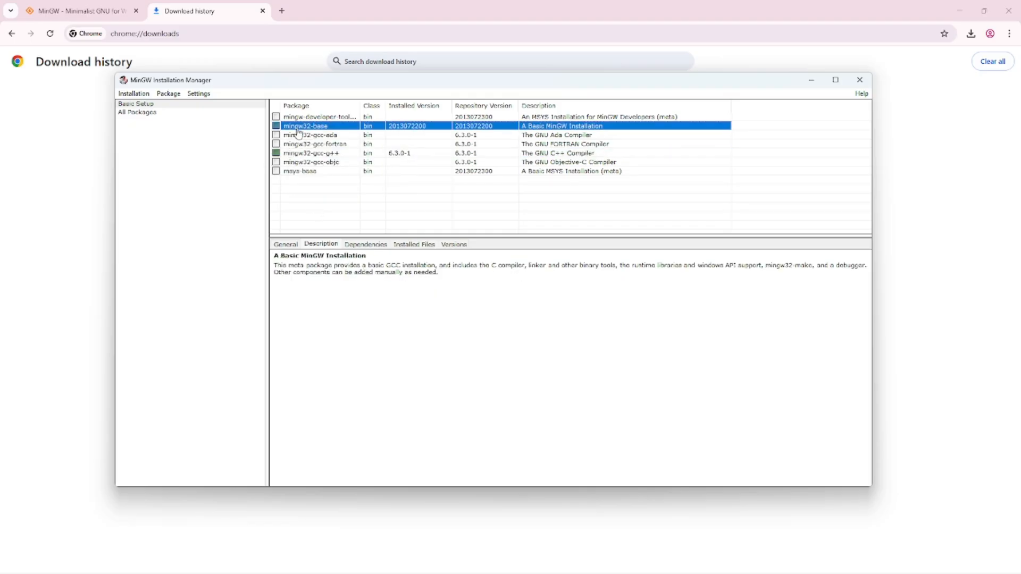
pyautogui.click(134, 93)
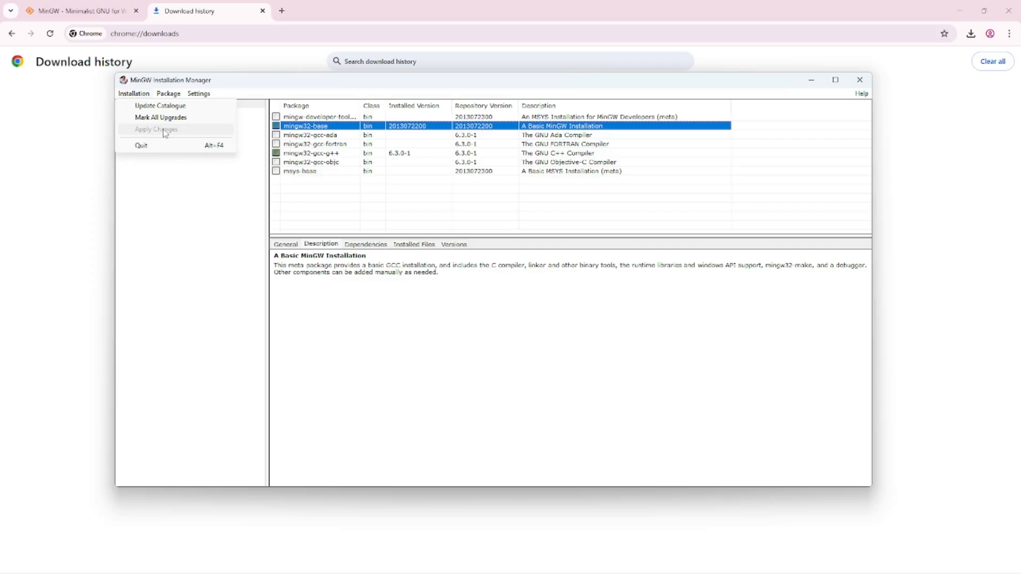
pyautogui.click(859, 81)
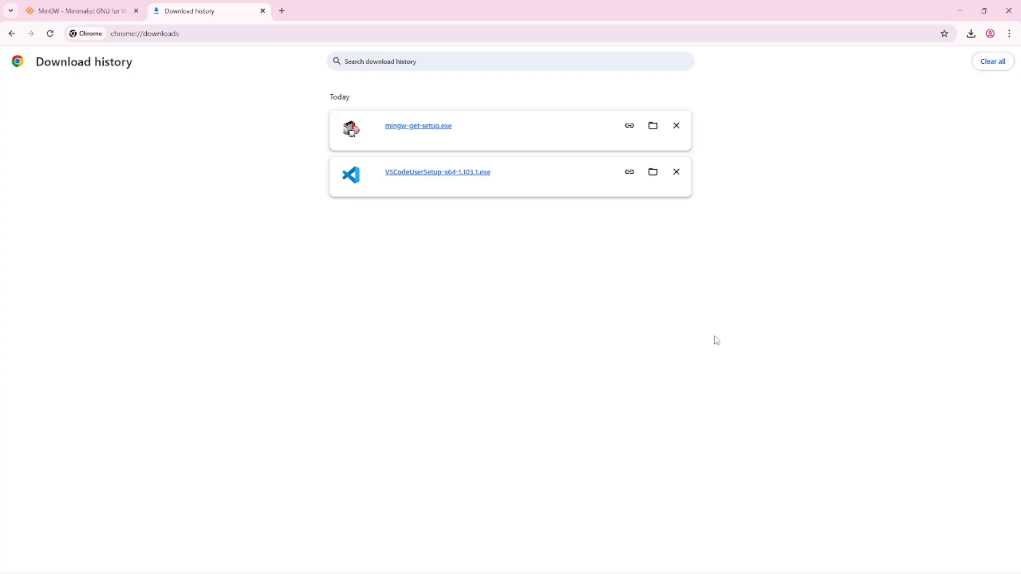
# Switch to File Explorer and open the folder C:\MinGW\bin.
pyautogui.press('super+e')
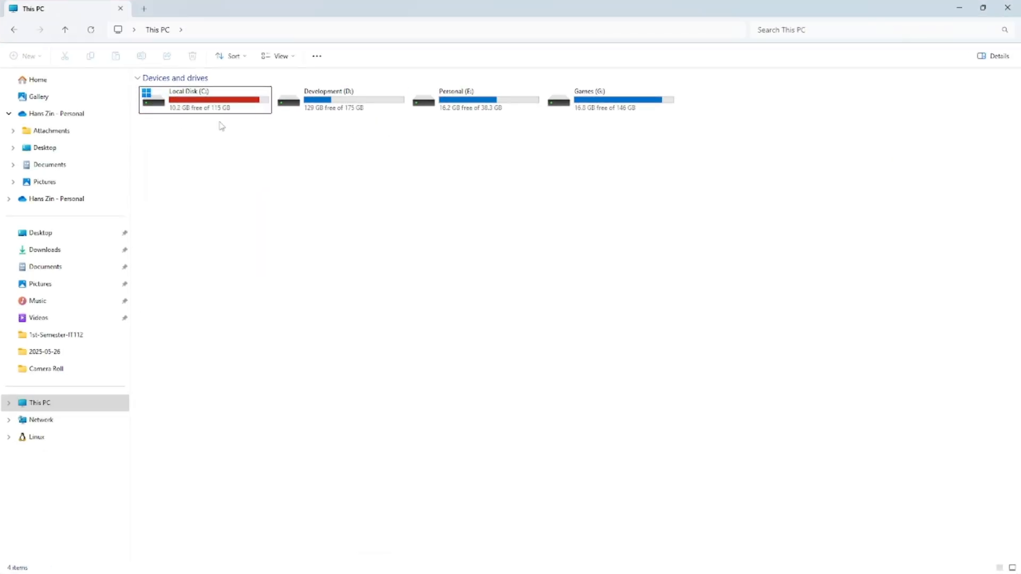
pyautogui.doubleClick(191, 99)
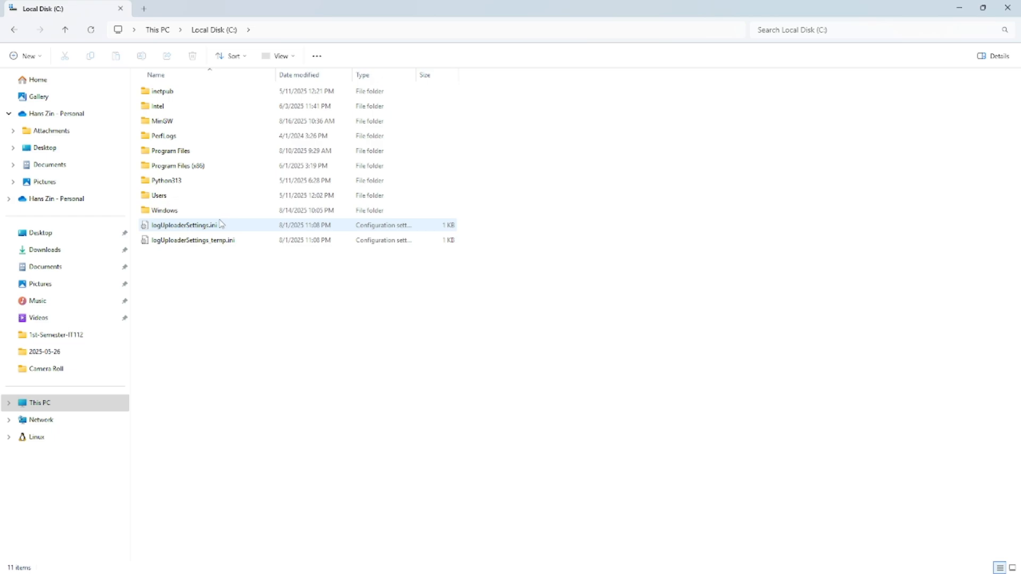
pyautogui.click(189, 122)
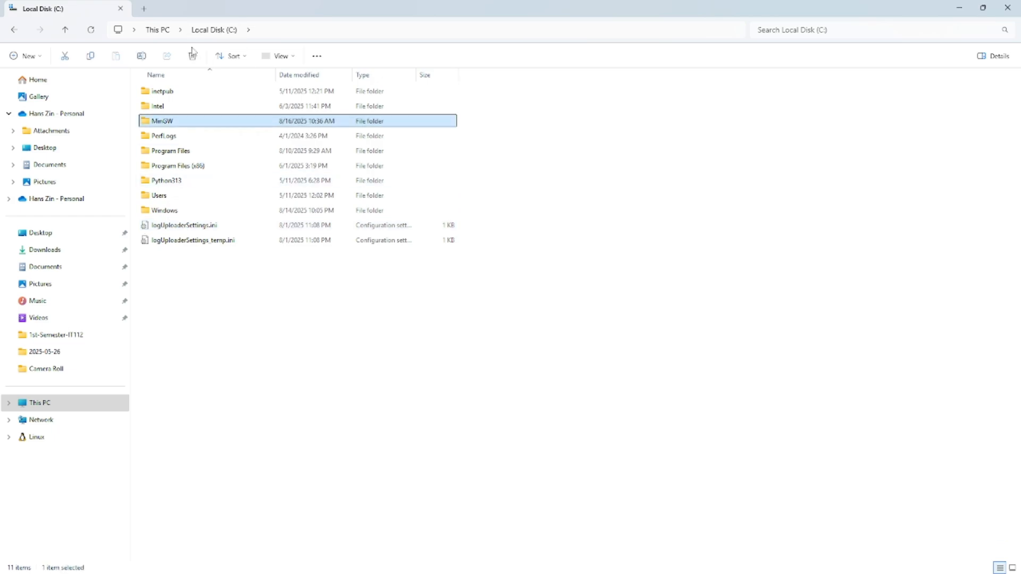
pyautogui.moveTo(197, 128)
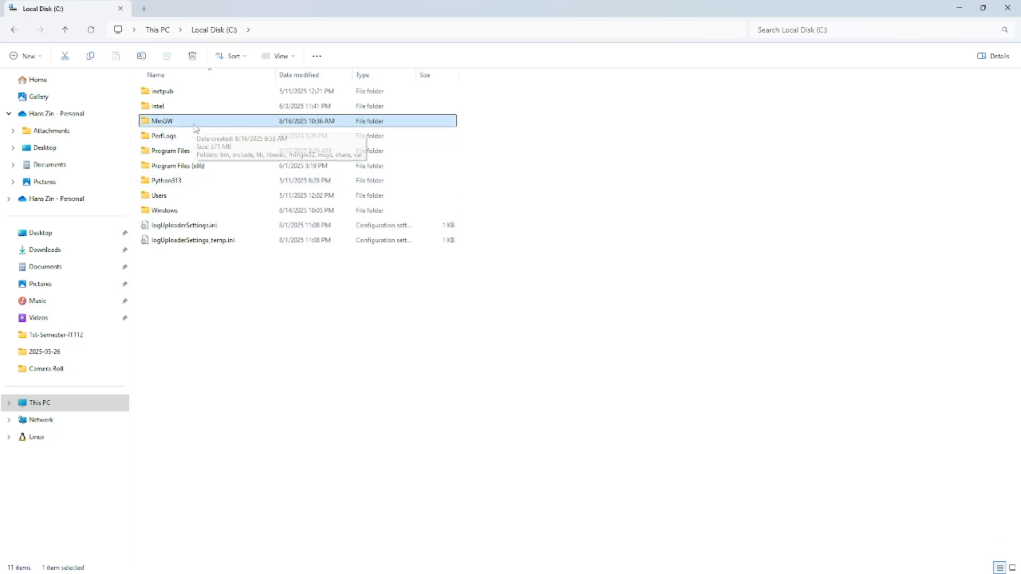
pyautogui.doubleClick(195, 125)
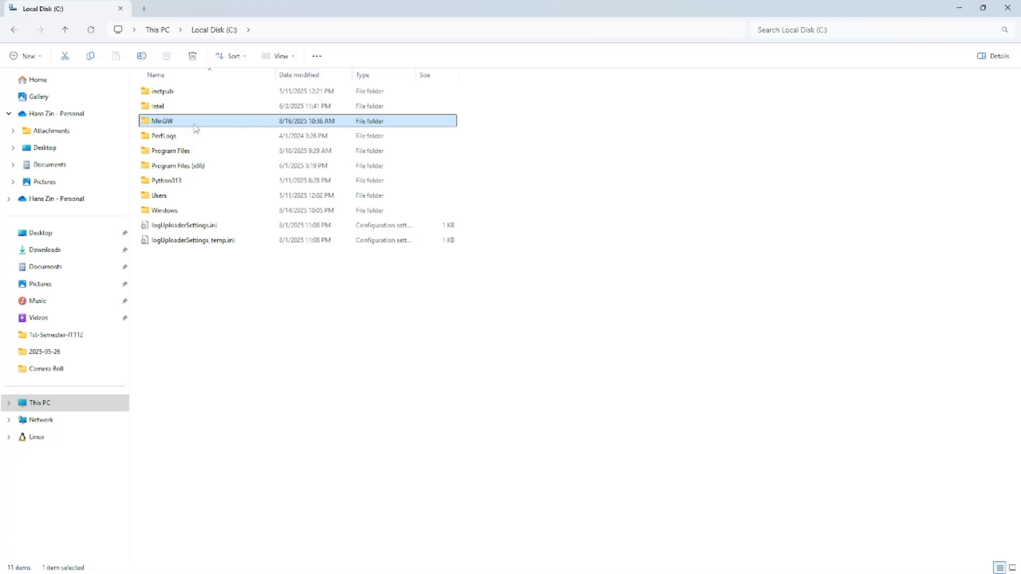
pyautogui.doubleClick(205, 96)
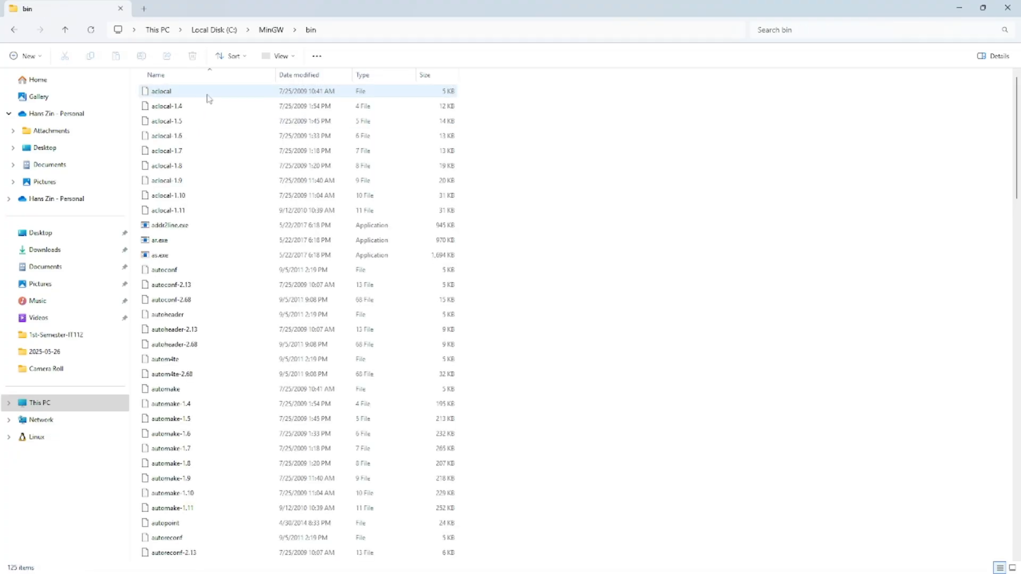
# Copy the full path of the MinGW bin folder and close the File Explorer window.
pyautogui.click(534, 29)
pyautogui.hotkey('ctrl', 'c')
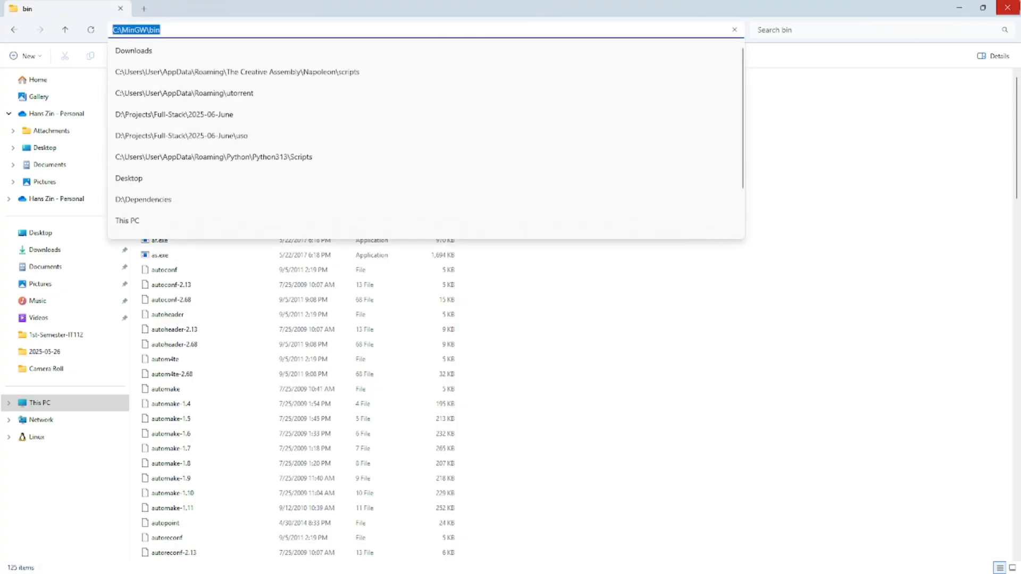
pyautogui.click(781, 19)
pyautogui.click(1007, 8)
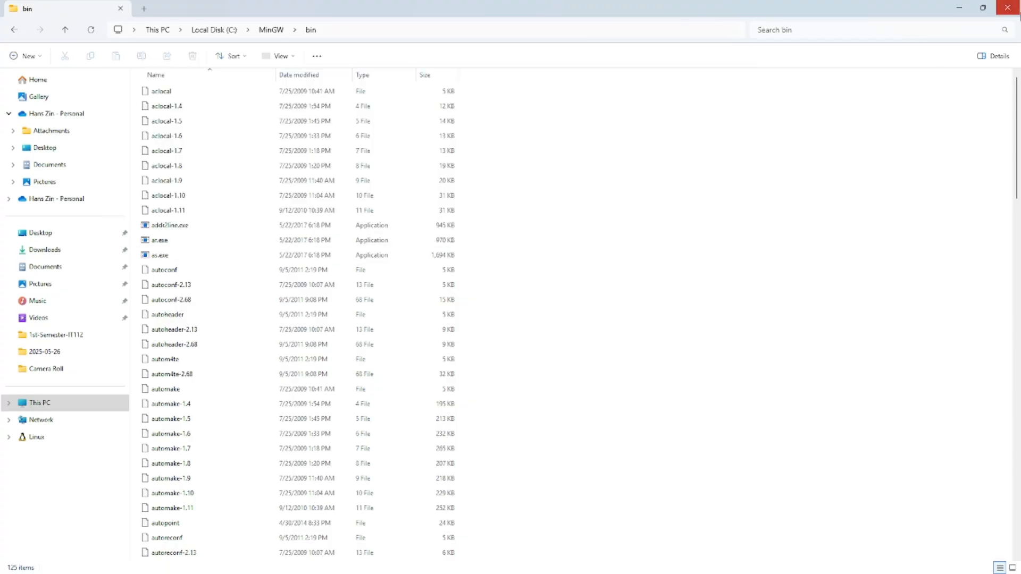
# Search Windows for "envi", open the system environment variables settings and bring up the Environment Variables dialog.
pyautogui.click(440, 563)
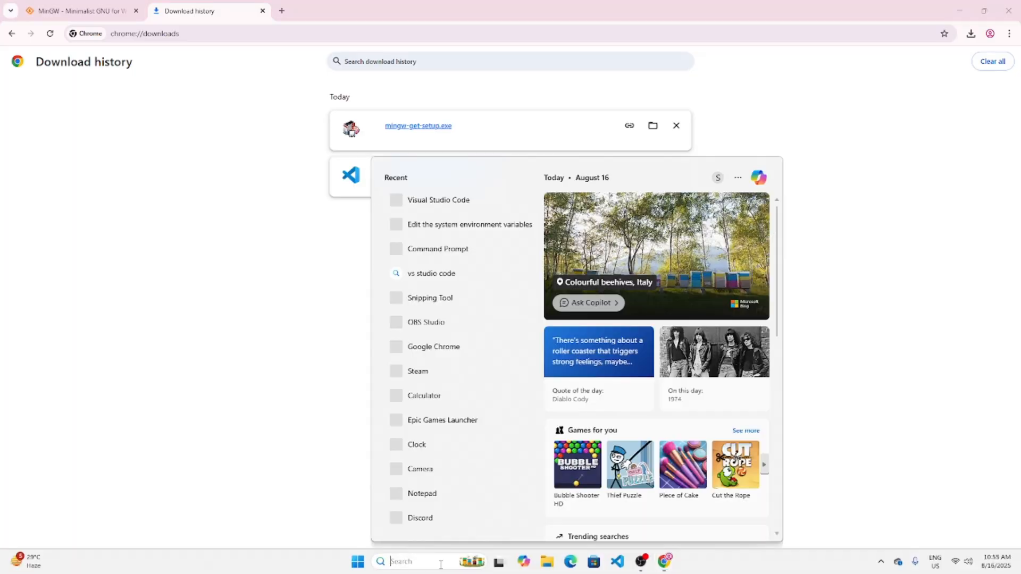
pyautogui.write('enviro')
pyautogui.hotkey('ctrl', 'a')
pyautogui.write('envi')
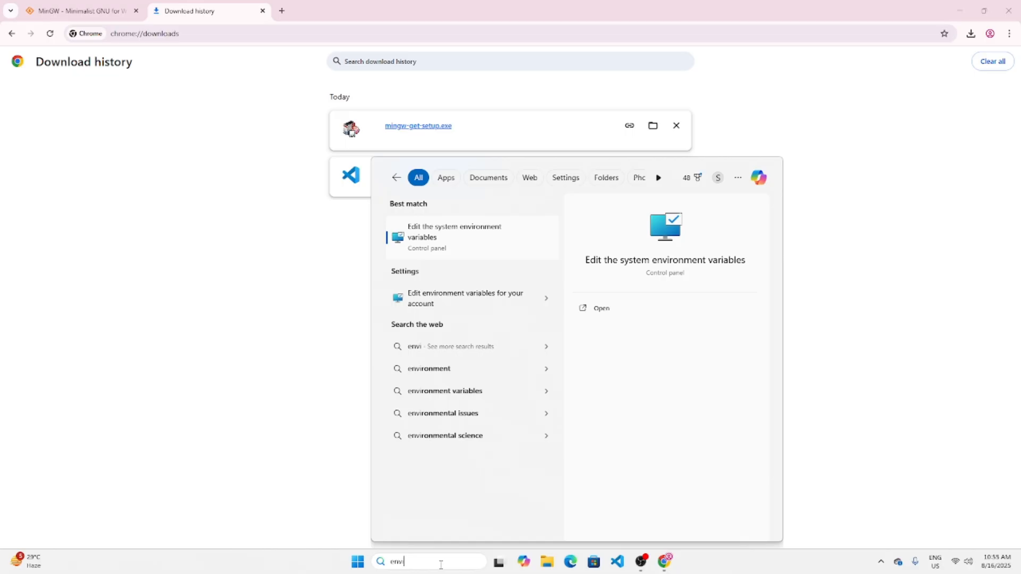
pyautogui.press('Return')
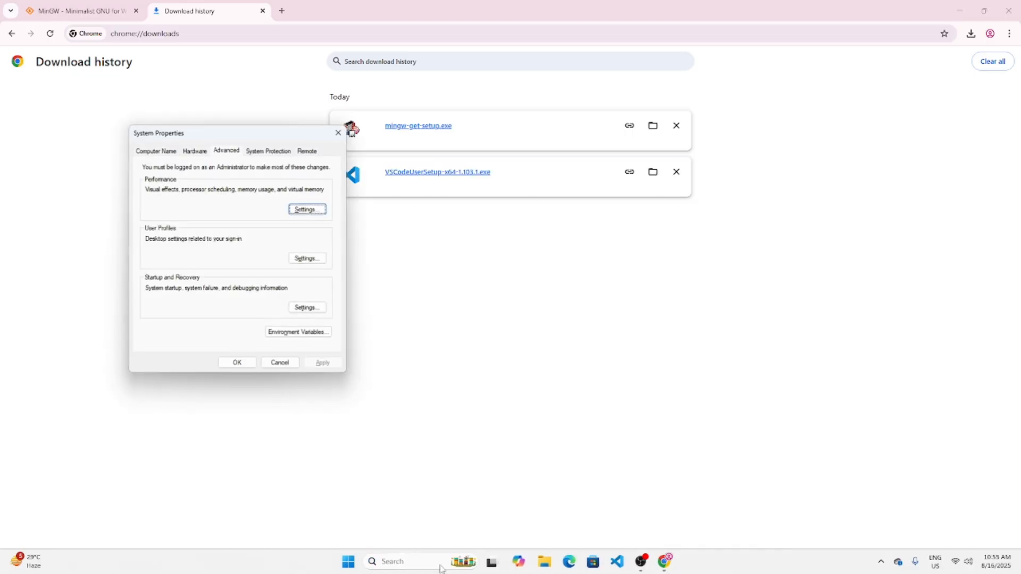
pyautogui.click(287, 334)
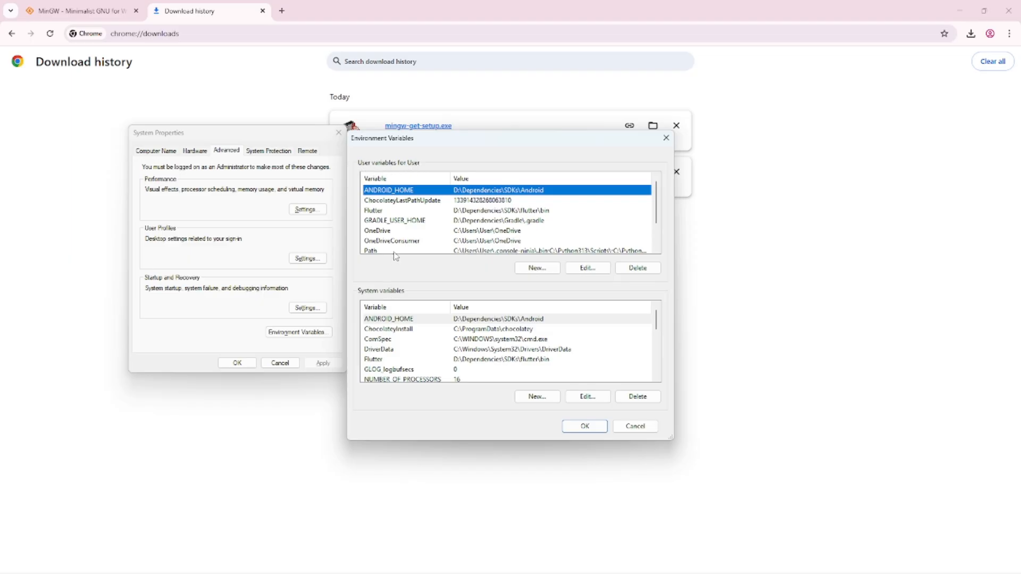
# Enter C:\MinGW\bin as a new entry in the user Path variable and discard the edit.
pyautogui.scroll(-1, 398, 236)
pyautogui.click(394, 222)
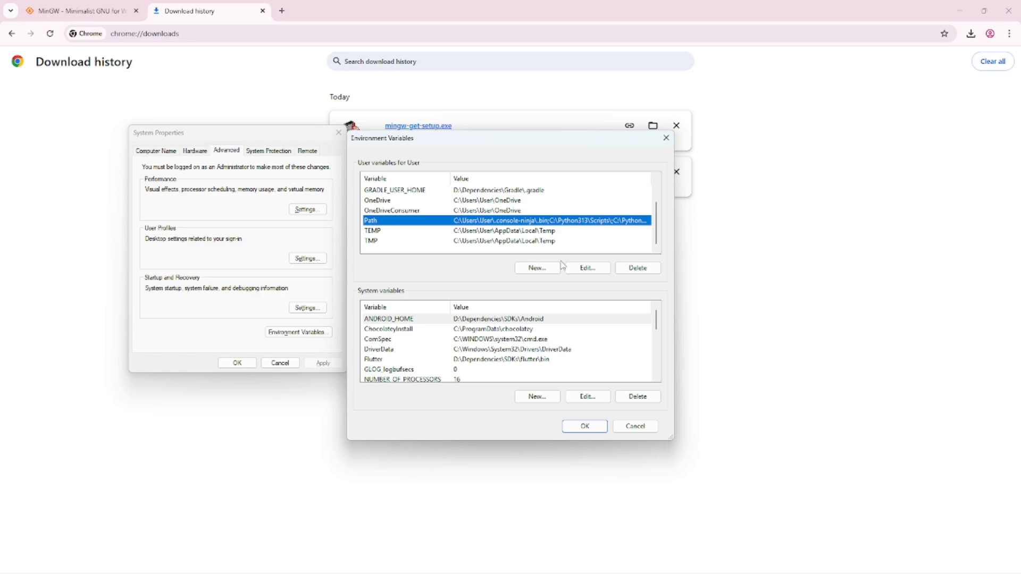
pyautogui.click(585, 269)
pyautogui.scroll(-5, 525, 303)
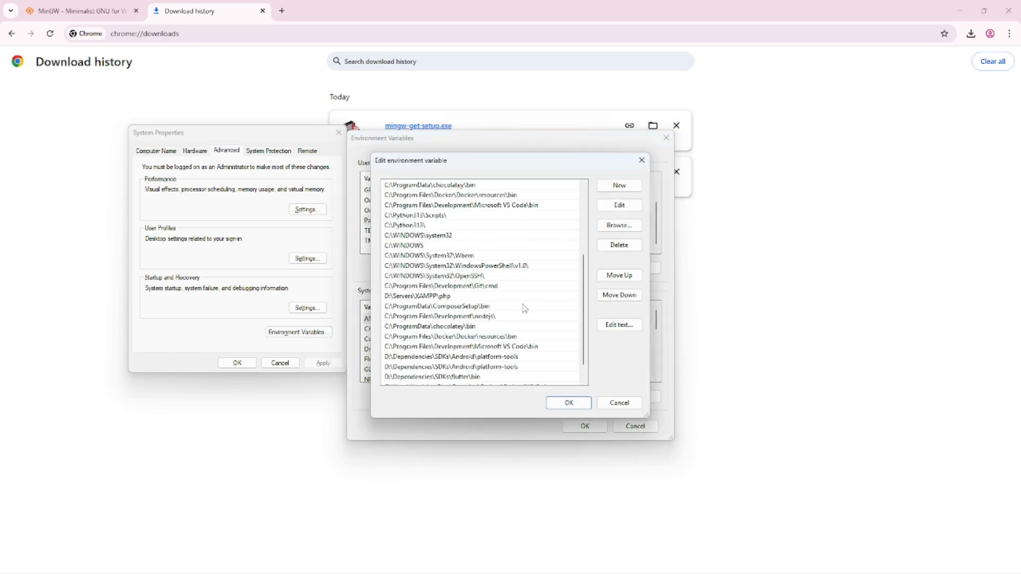
pyautogui.click(608, 187)
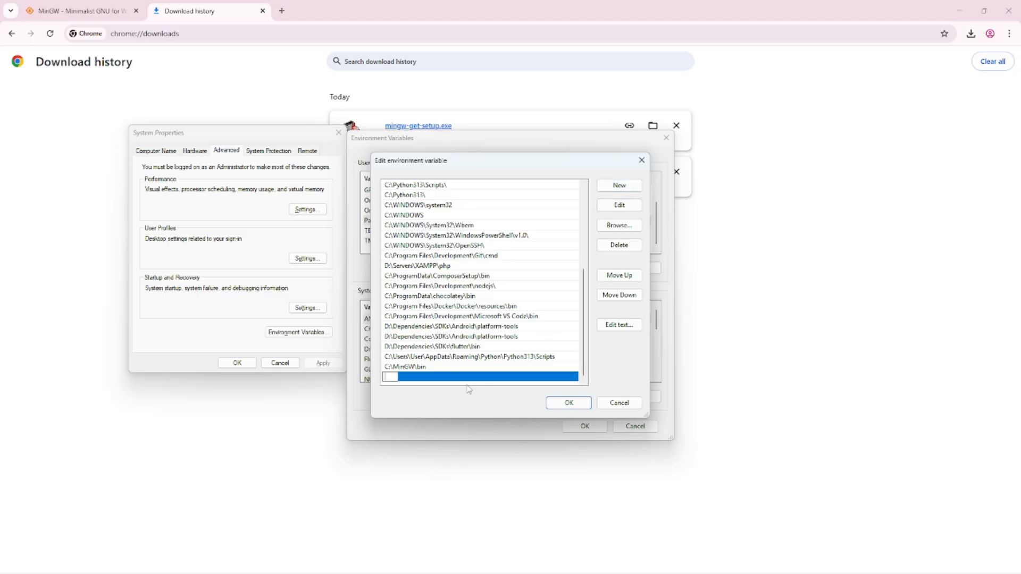
pyautogui.hotkey('ctrl', 'v')
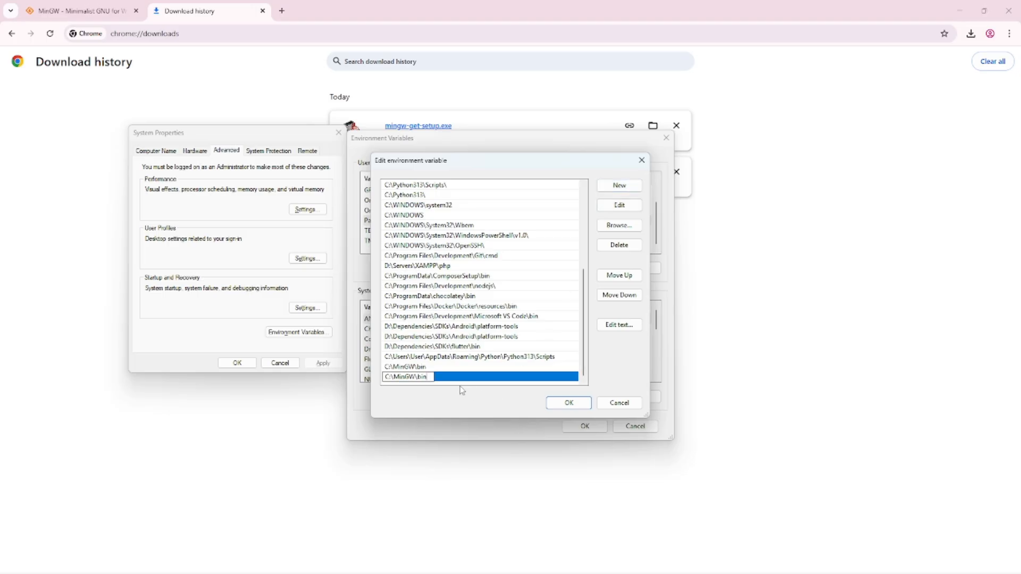
pyautogui.moveTo(389, 377); pyautogui.dragTo(430, 378)
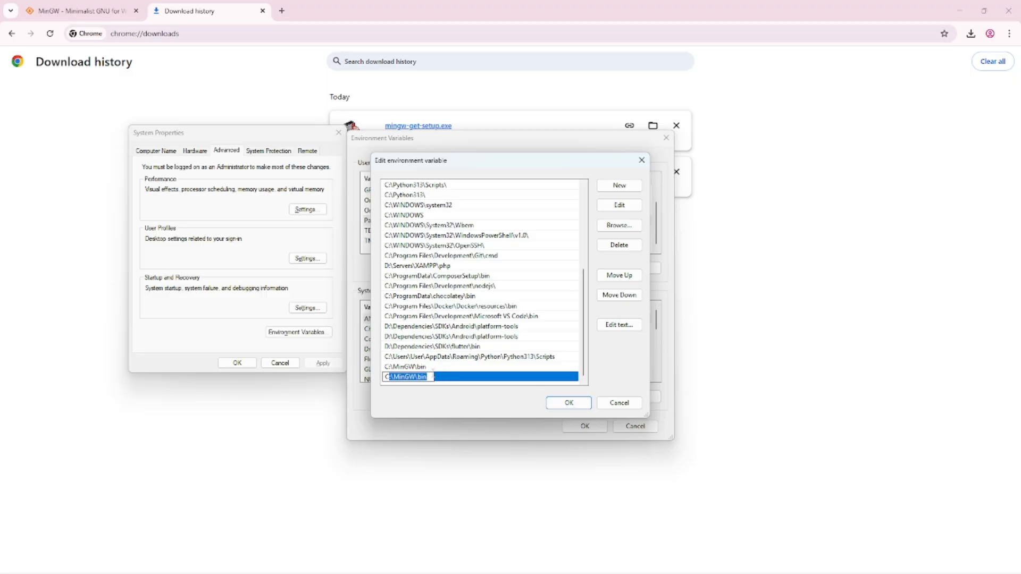
pyautogui.click(618, 405)
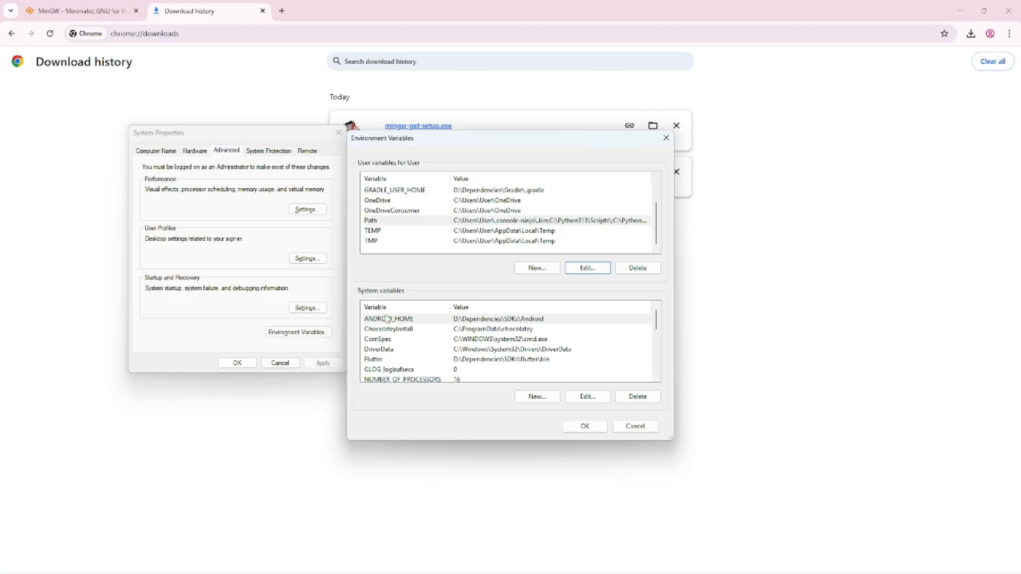
# Enter C:\MinGW\bin as a new entry in the system Path variable, discard it and close the environment variable dialogs.
pyautogui.scroll(-2, 387, 319)
pyautogui.click(386, 340)
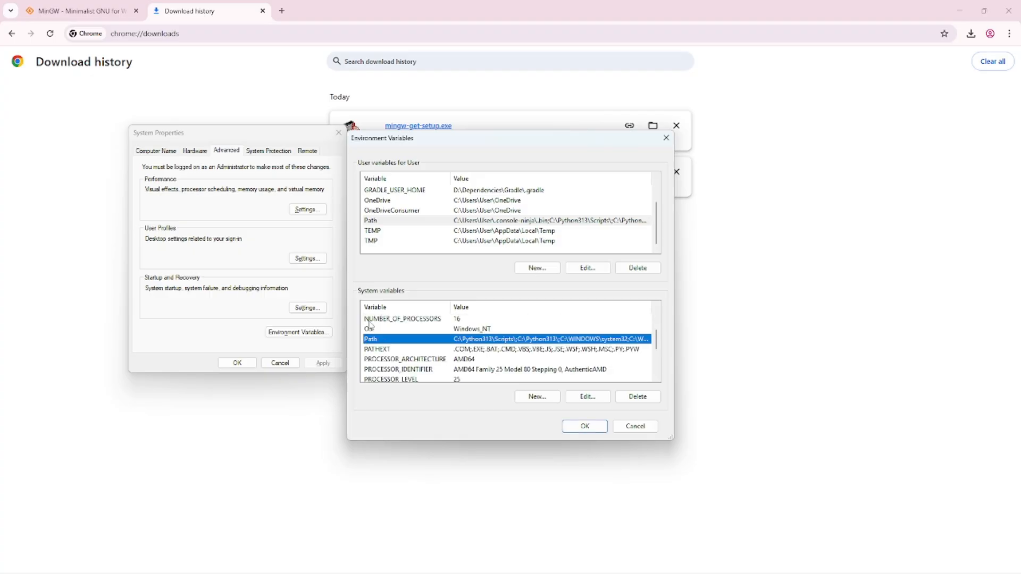
pyautogui.click(586, 397)
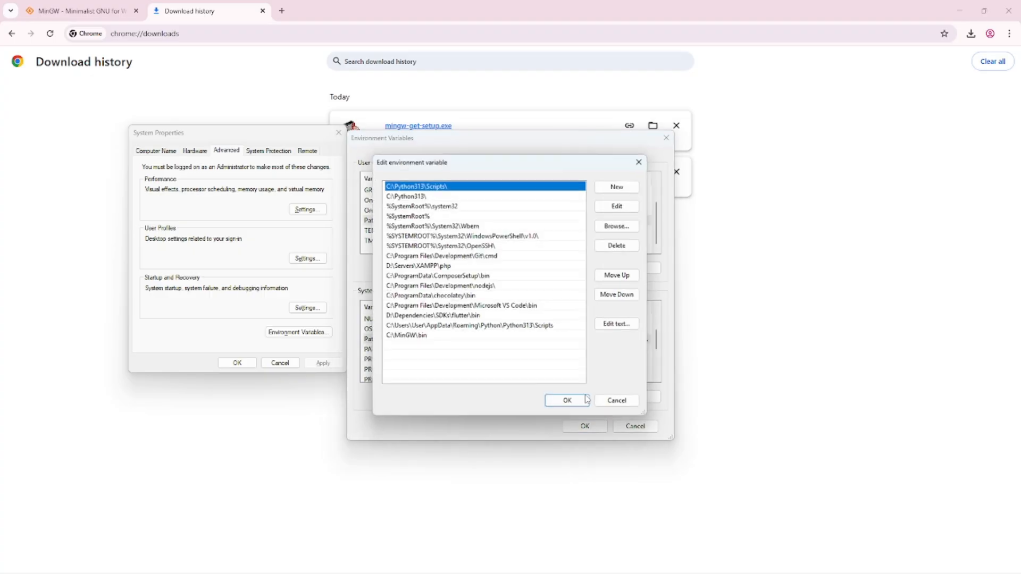
pyautogui.click(619, 185)
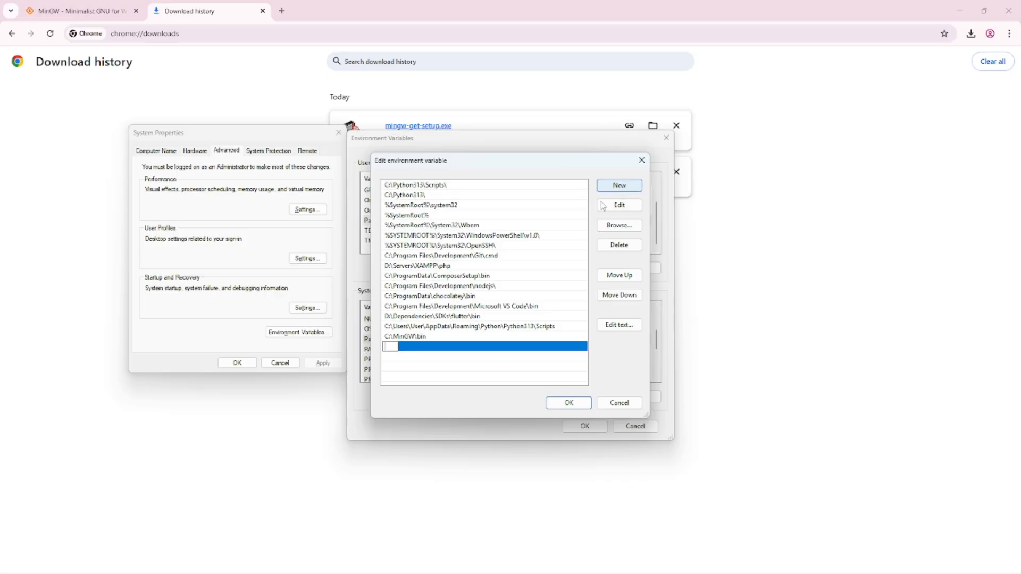
pyautogui.hotkey('ctrl', 'v')
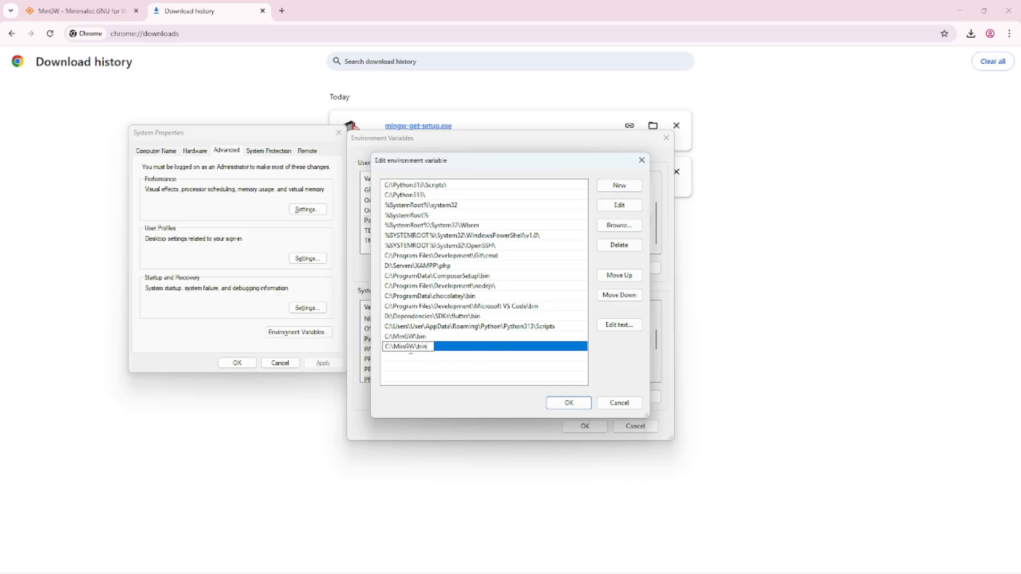
pyautogui.click(618, 403)
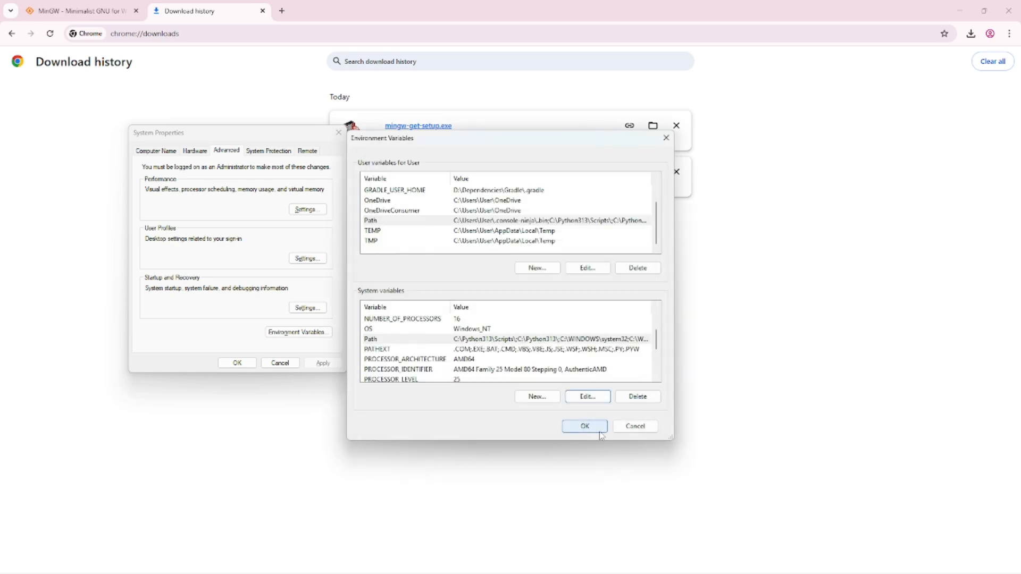
pyautogui.click(598, 426)
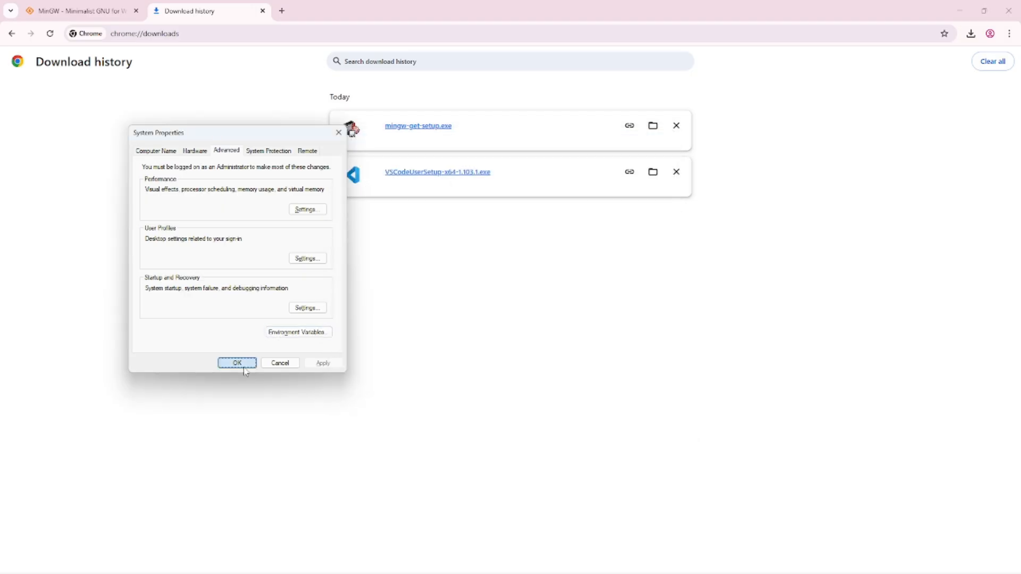
pyautogui.click(238, 363)
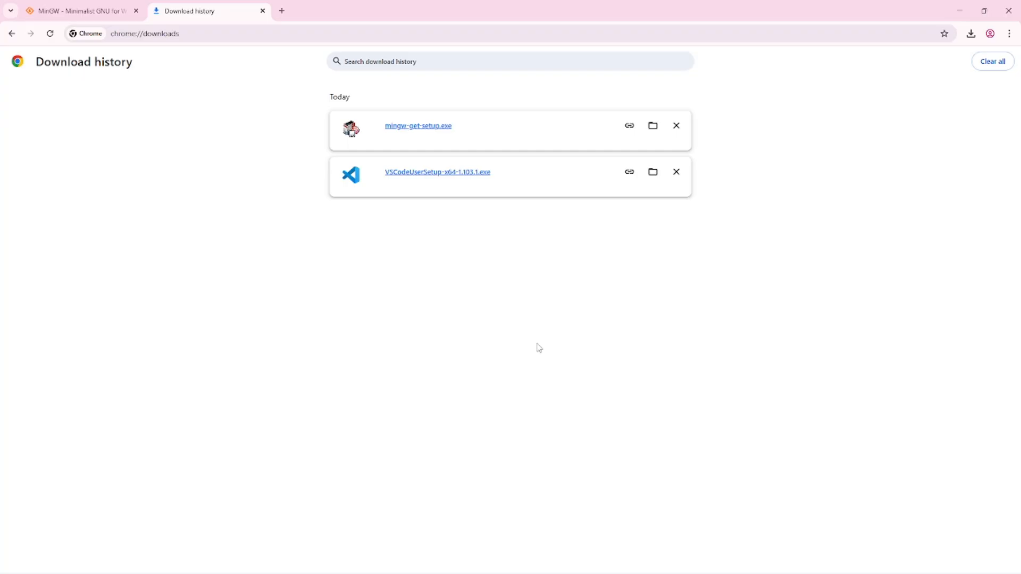
# Search Windows for "cmd", start the Command Prompt and run gcc --version to check the installed compiler.
pyautogui.moveTo(523, 572)
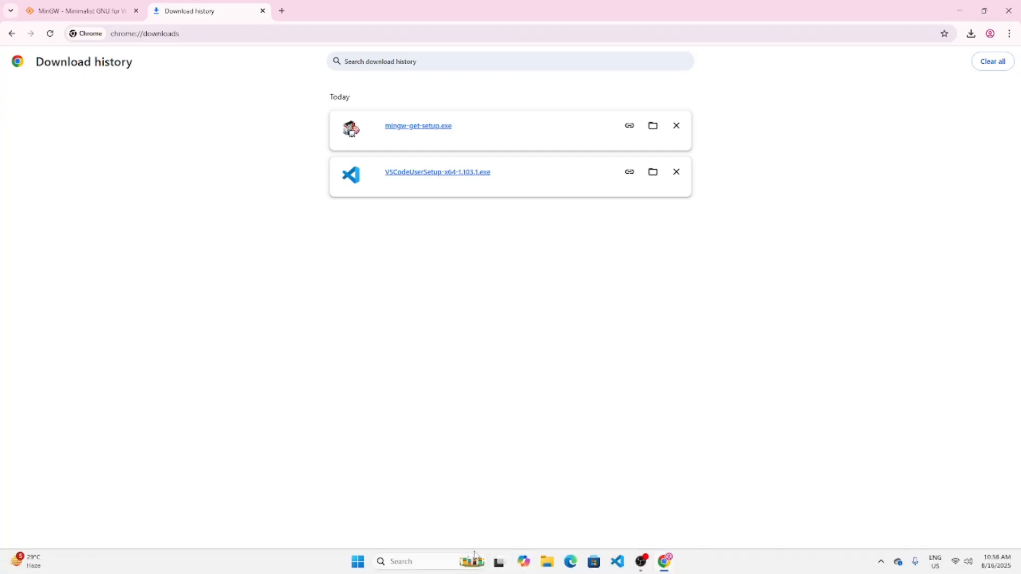
pyautogui.click(426, 562)
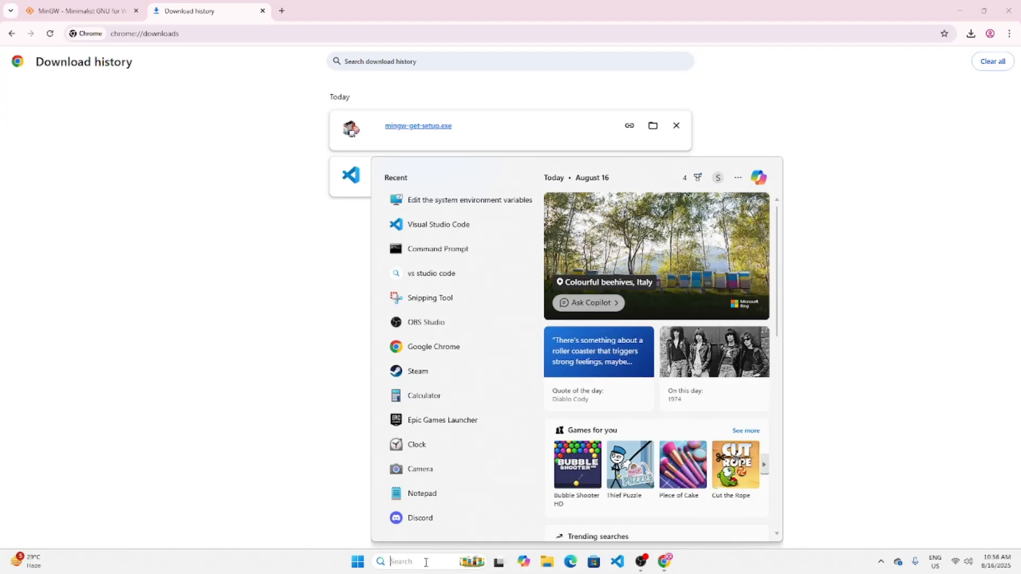
pyautogui.write('cmd')
pyautogui.press('Return')
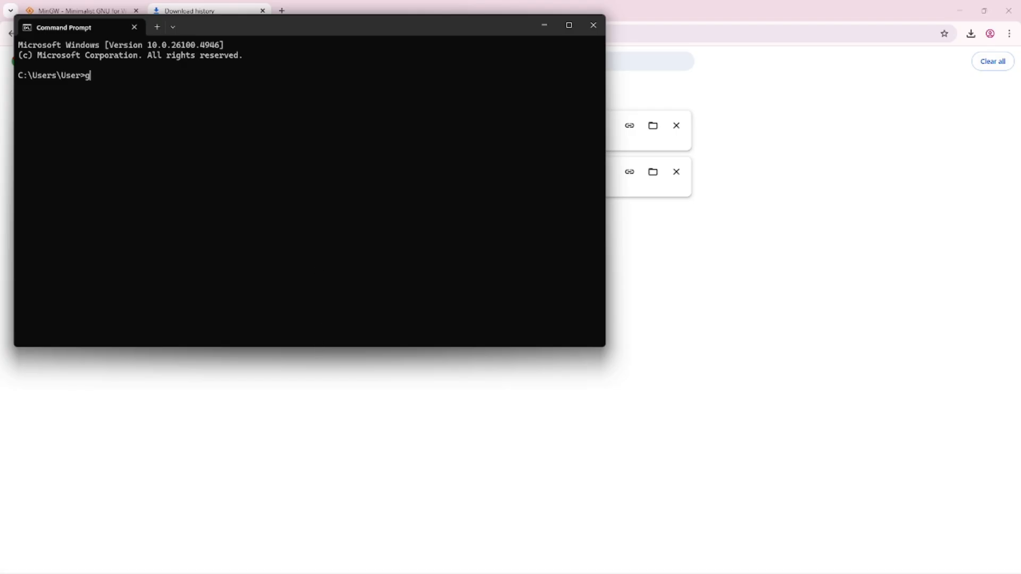
pyautogui.write('gcc --version')
pyautogui.press('Return')
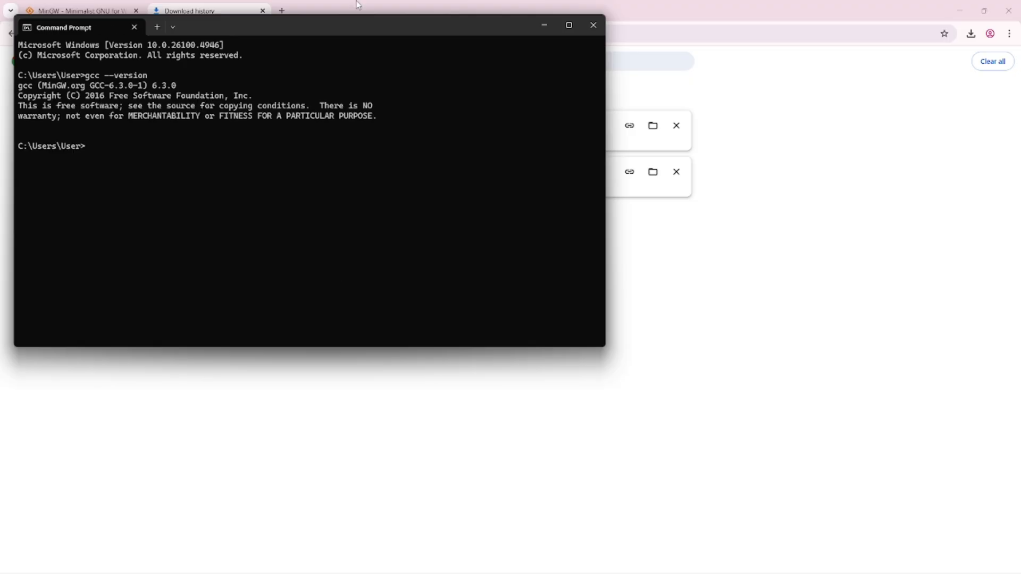
# Examine the gcc version output in the Command Prompt and close its window.
pyautogui.moveTo(377, 118); pyautogui.dragTo(23, 86)
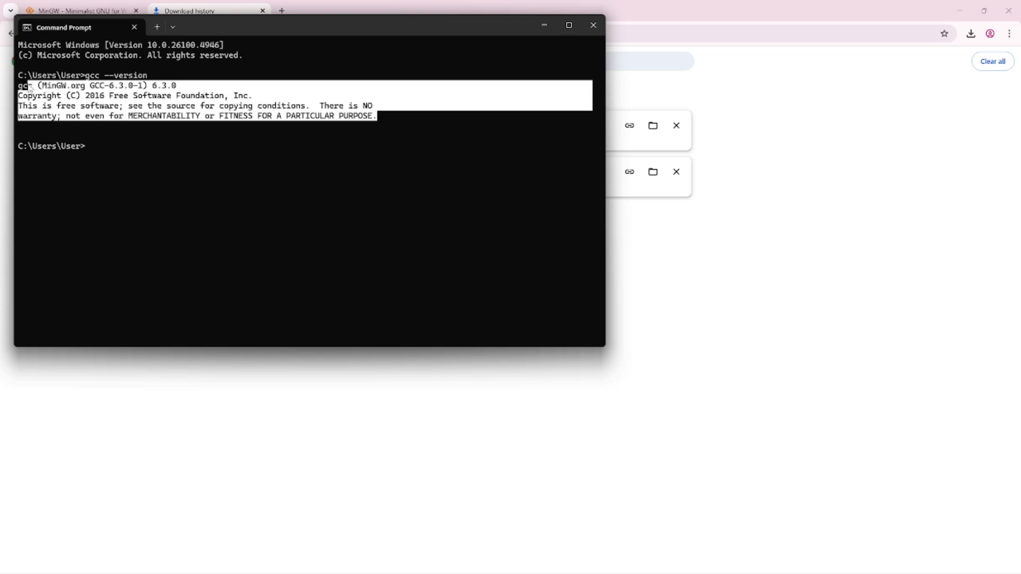
pyautogui.rightClick(26, 88)
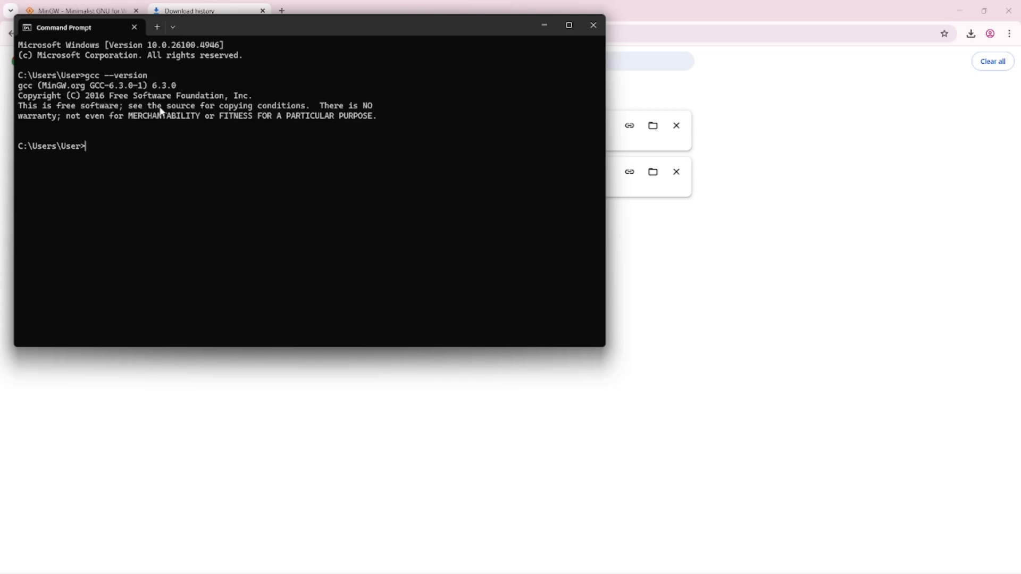
pyautogui.moveTo(19, 86); pyautogui.dragTo(380, 116)
pyautogui.rightClick(379, 114)
pyautogui.rightClick(20, 91)
pyautogui.rightClick(380, 118)
pyautogui.click(594, 25)
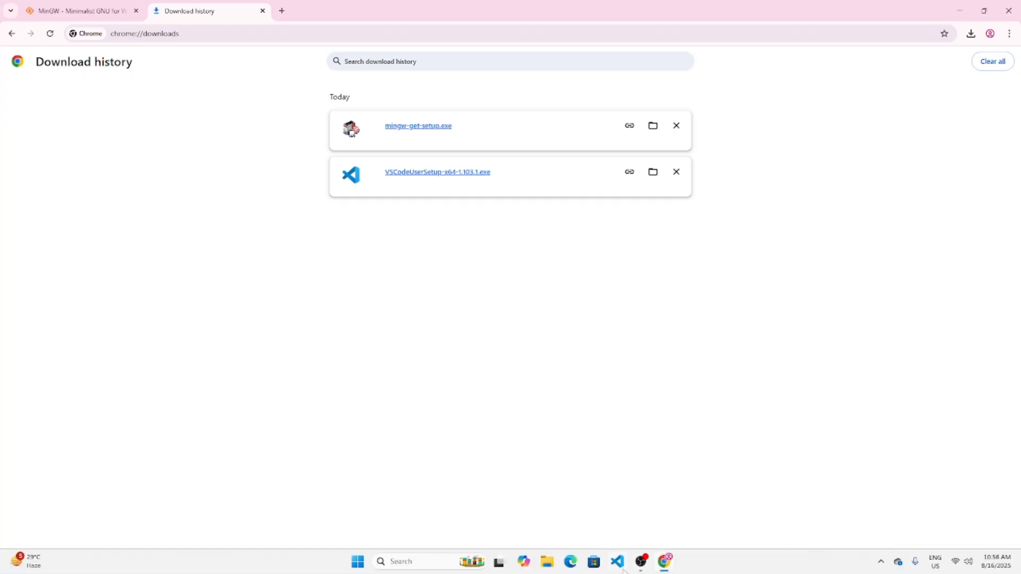
# Switch to Visual Studio Code, create a new text file and close the Welcome page.
pyautogui.click(617, 562)
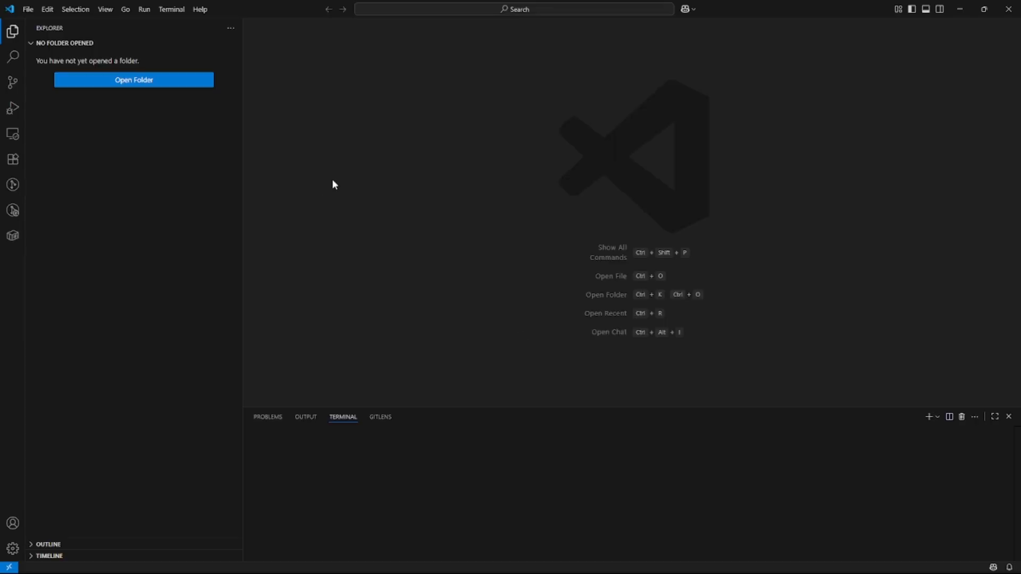
pyautogui.click(28, 9)
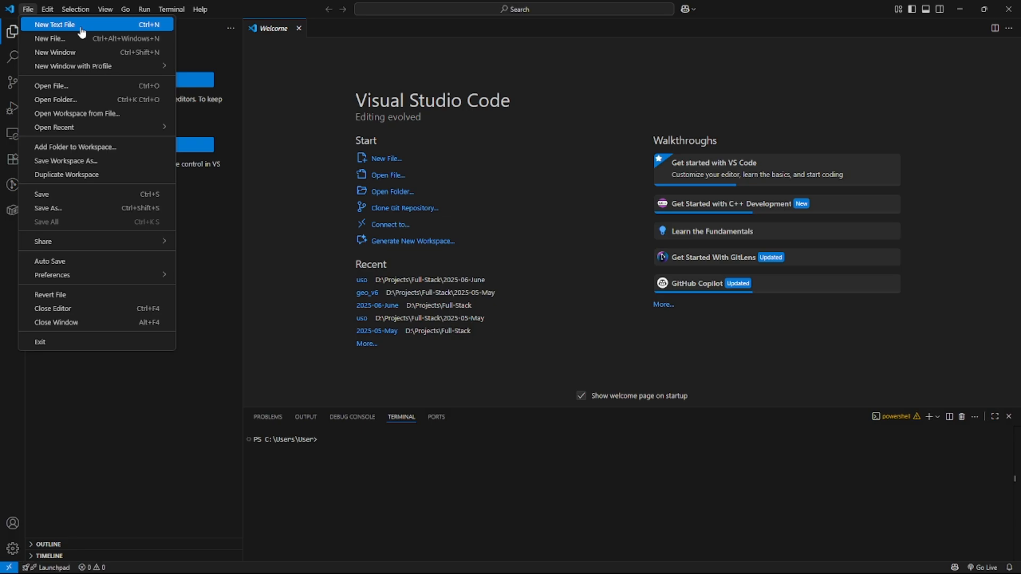
pyautogui.click(81, 31)
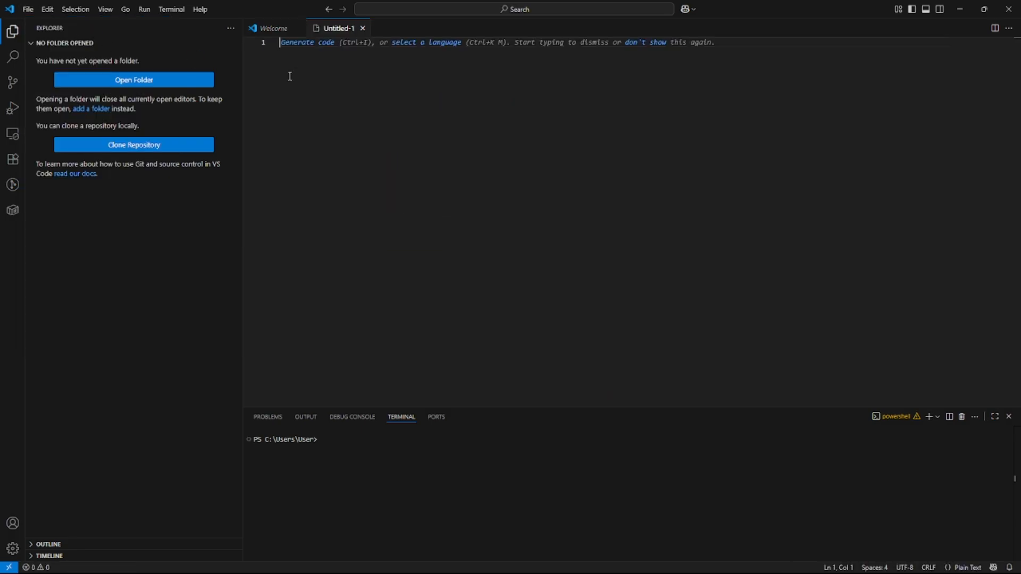
pyautogui.click(300, 29)
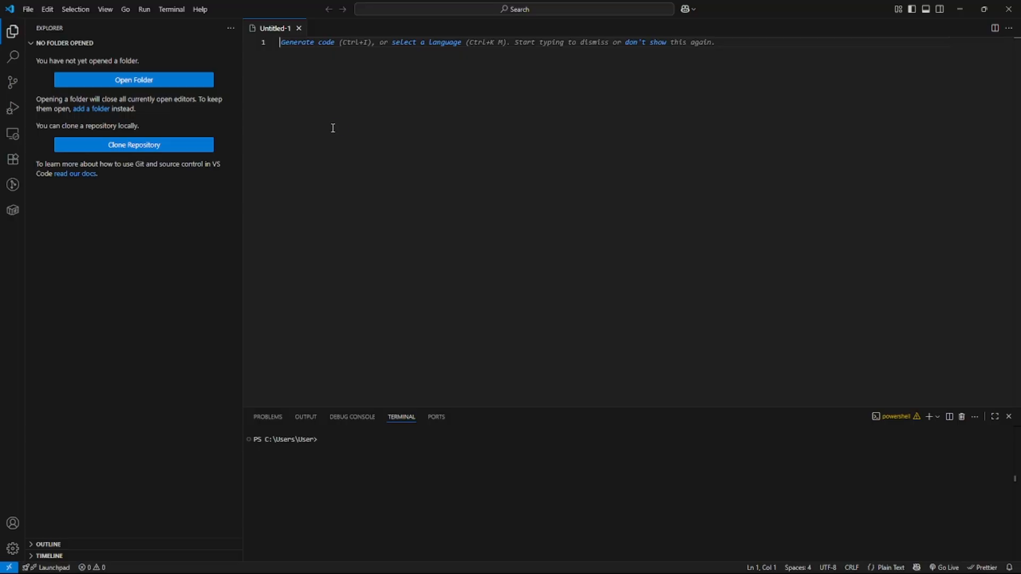
# Try to save the new file under the name main.c on Local Disk (C:).
pyautogui.hotkey('ctrl', 's')
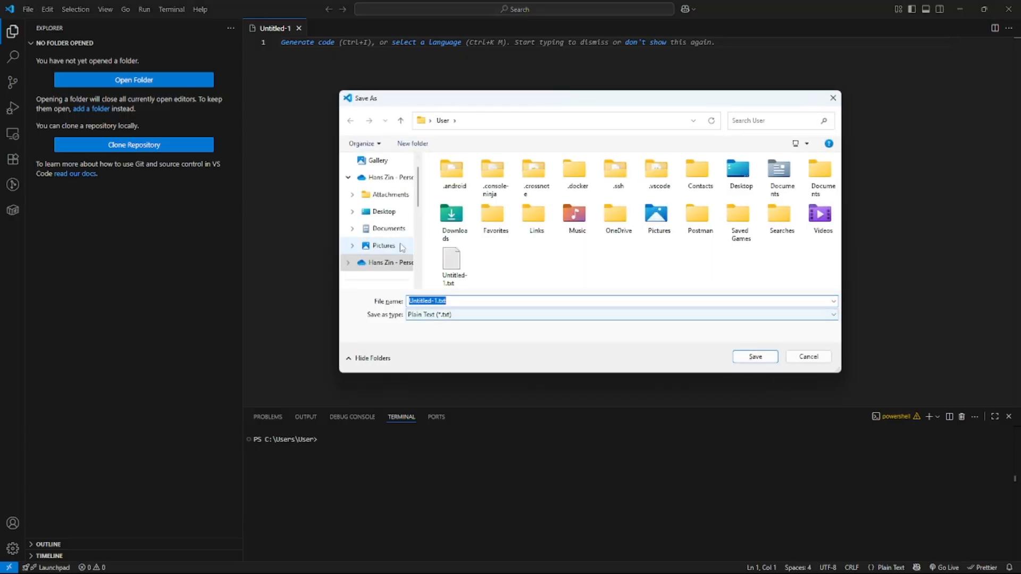
pyautogui.scroll(-2, 396, 234)
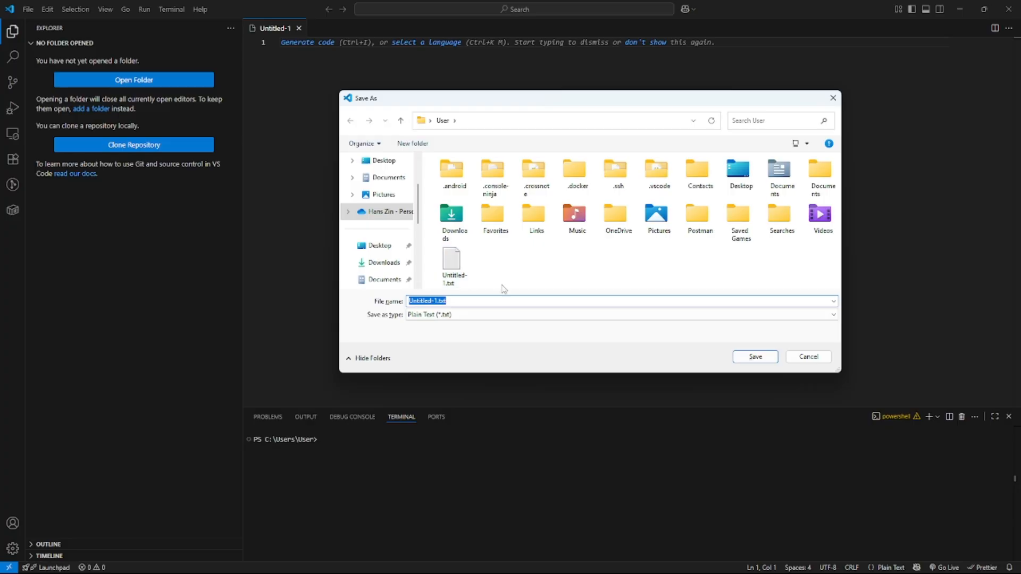
pyautogui.click(490, 301)
pyautogui.scroll(-1, 392, 266)
pyautogui.scroll(-3, 392, 268)
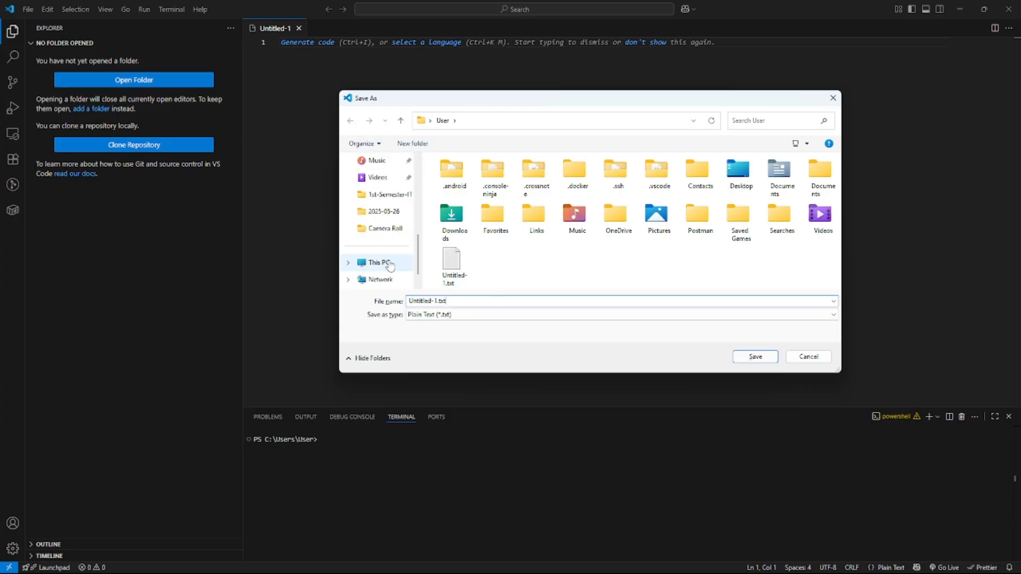
pyautogui.click(379, 262)
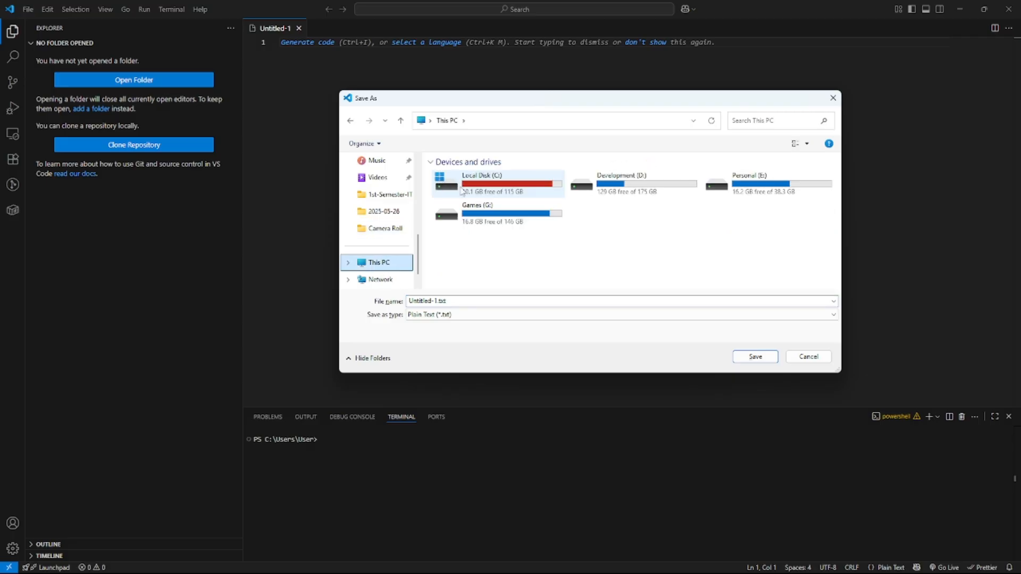
pyautogui.doubleClick(441, 182)
pyautogui.scroll(-1, 501, 263)
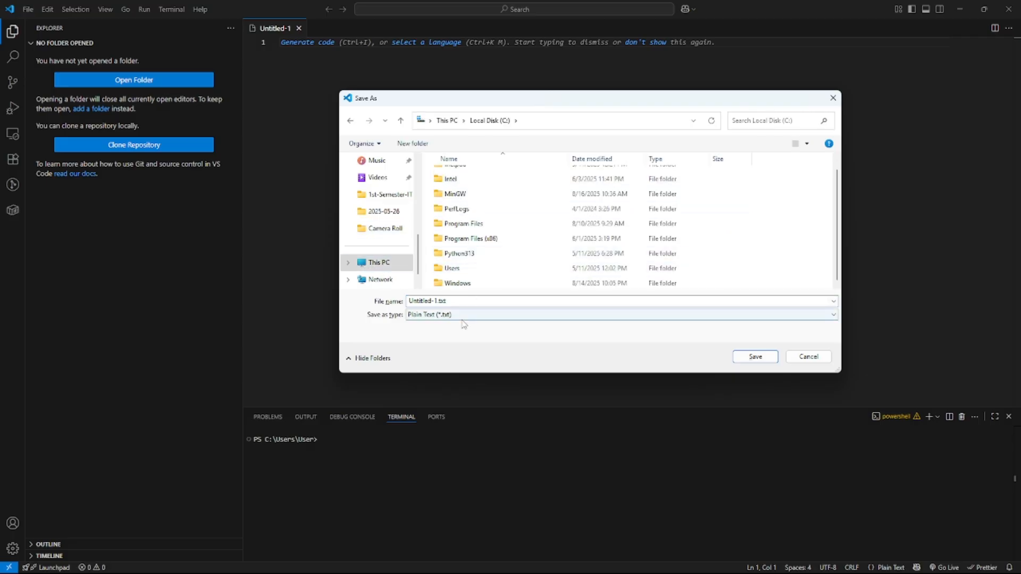
pyautogui.click(459, 301)
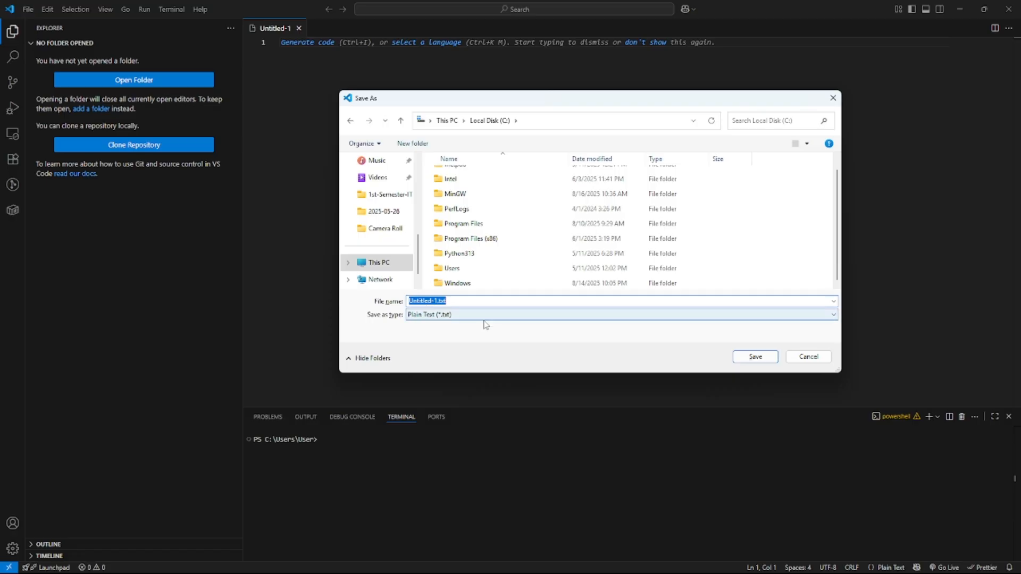
pyautogui.write('main.c')
pyautogui.moveTo(424, 301); pyautogui.dragTo(404, 301)
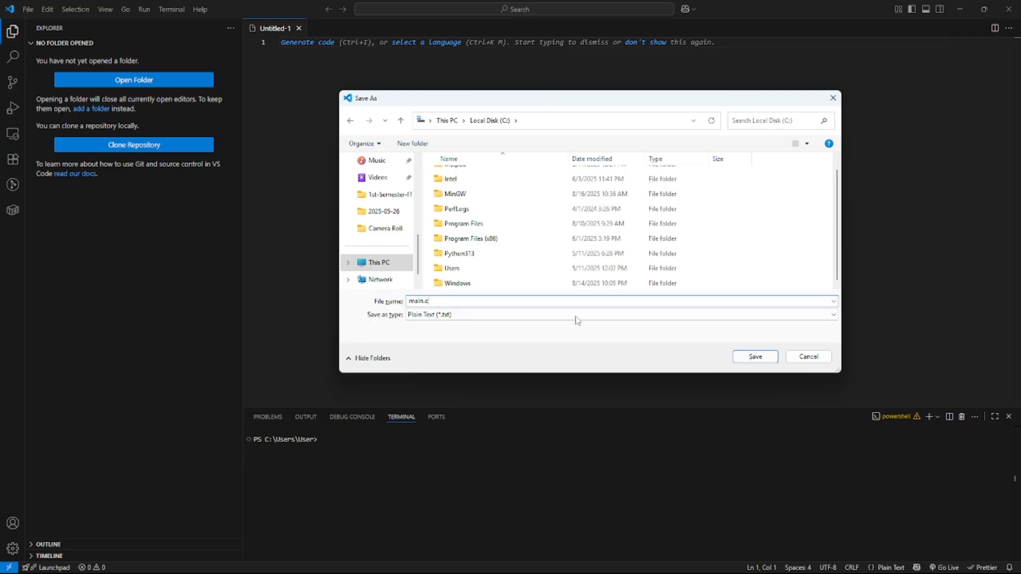
pyautogui.click(759, 358)
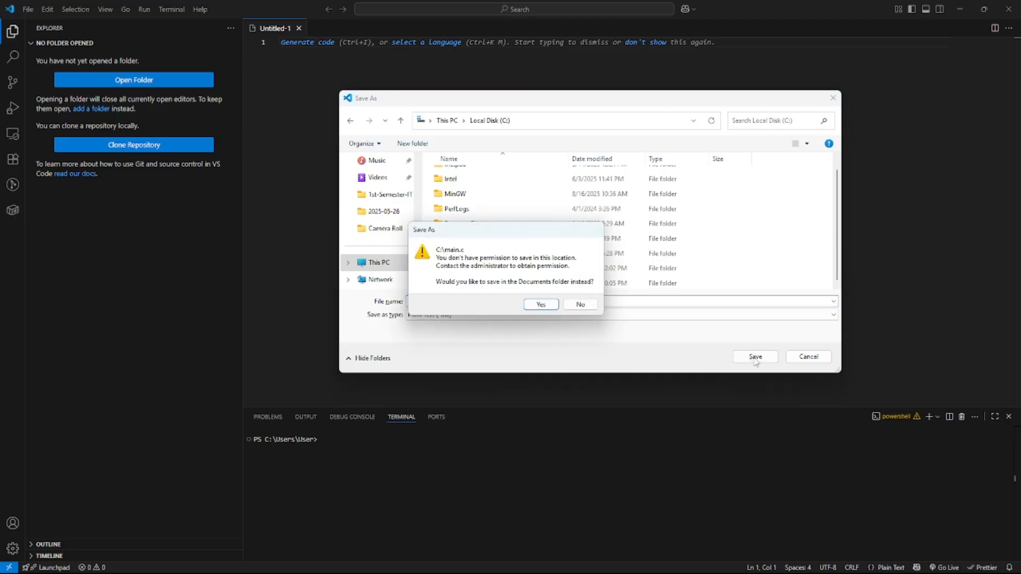
# Accept the Documents folder as the location for main.c and save it, replacing the existing file.
pyautogui.click(540, 304)
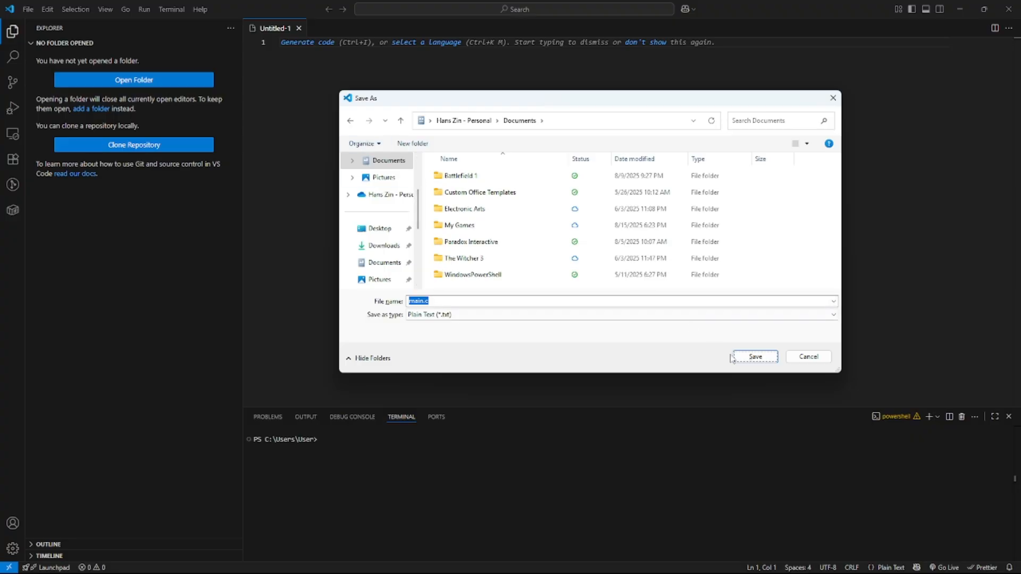
pyautogui.click(754, 357)
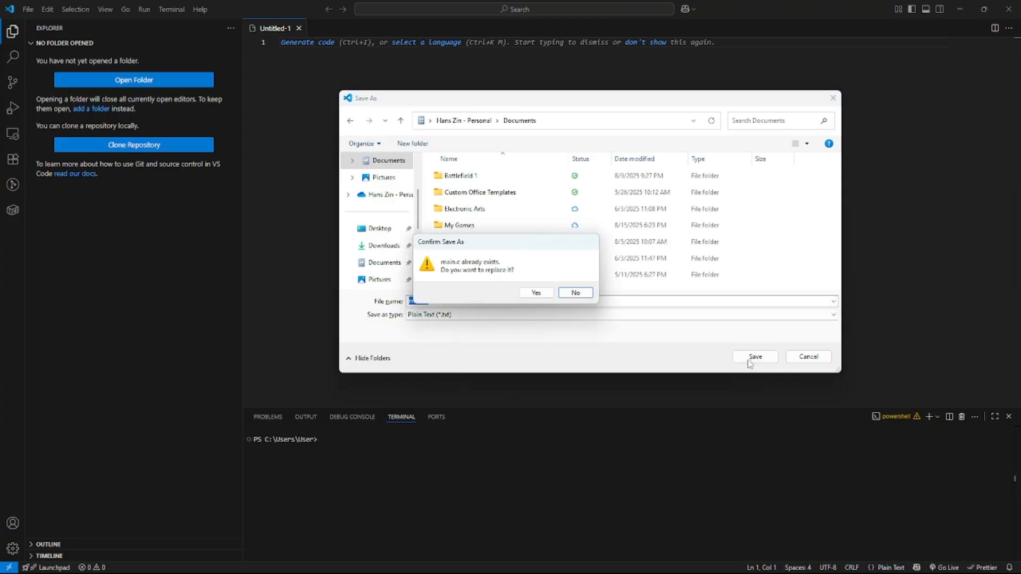
pyautogui.click(550, 296)
# Hide the terminal panel and the Explorer side bar, and enter #include <stdio.h> on the first line of main.c.
pyautogui.hotkey('ctrl', 'j')
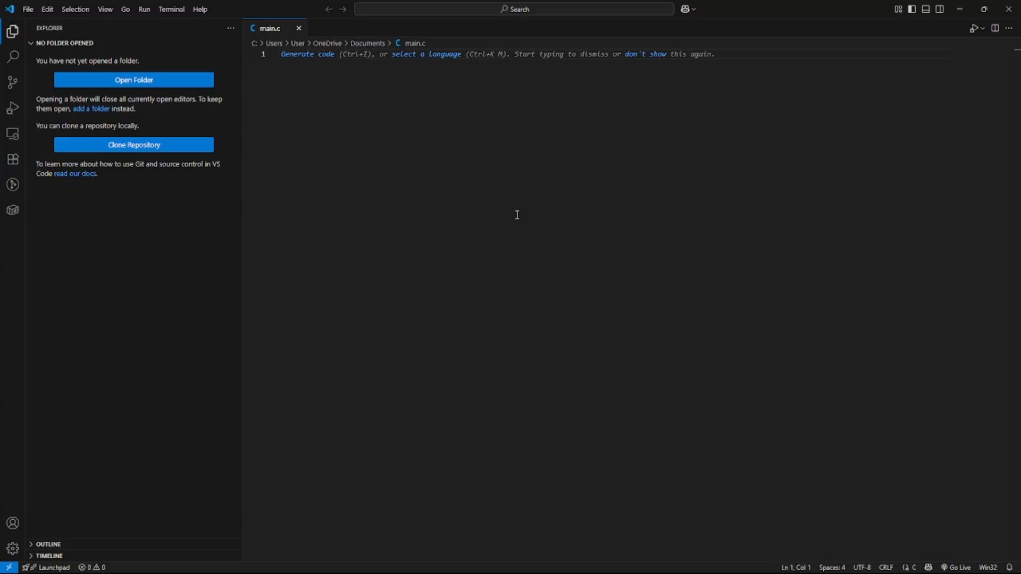
pyautogui.click(12, 31)
pyautogui.write('#iunclu')
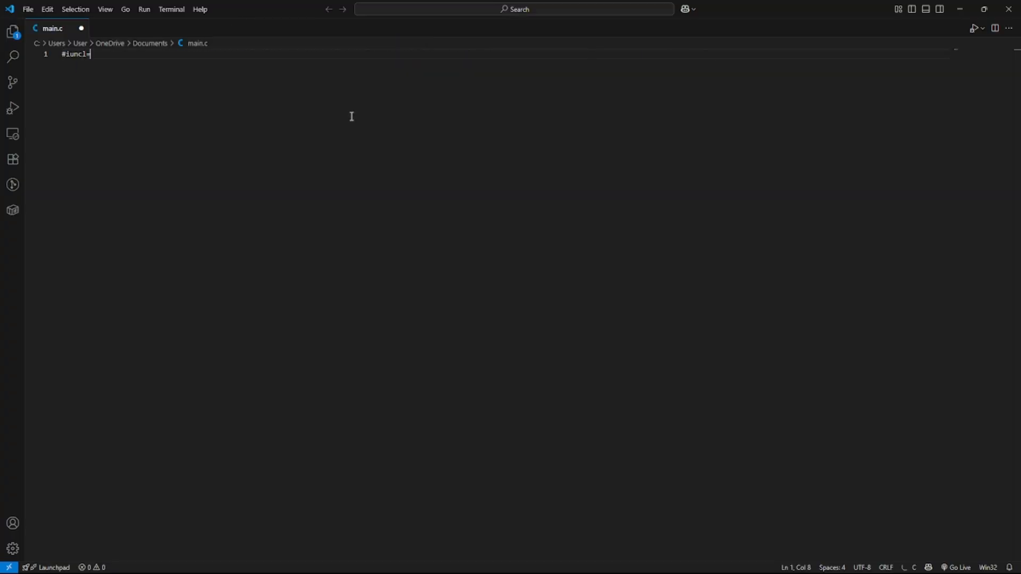
pyautogui.press('BackSpace')
pyautogui.press('BackSpace')
pyautogui.press('BackSpace')
pyautogui.press('BackSpace')
pyautogui.press('BackSpace')
pyautogui.write('nclud')
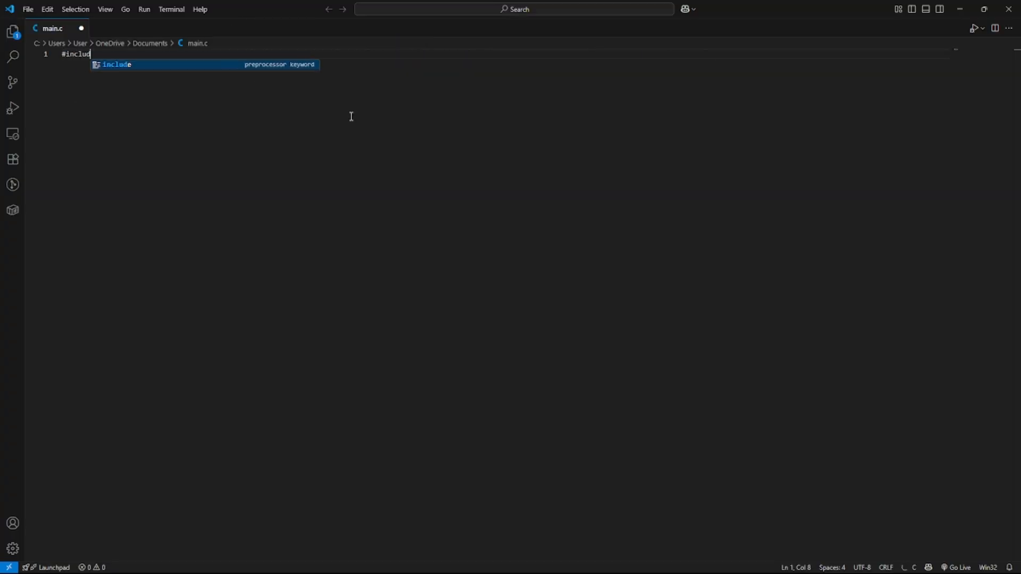
pyautogui.write('e <stdio')
pyautogui.press('Return')
pyautogui.write('>>')
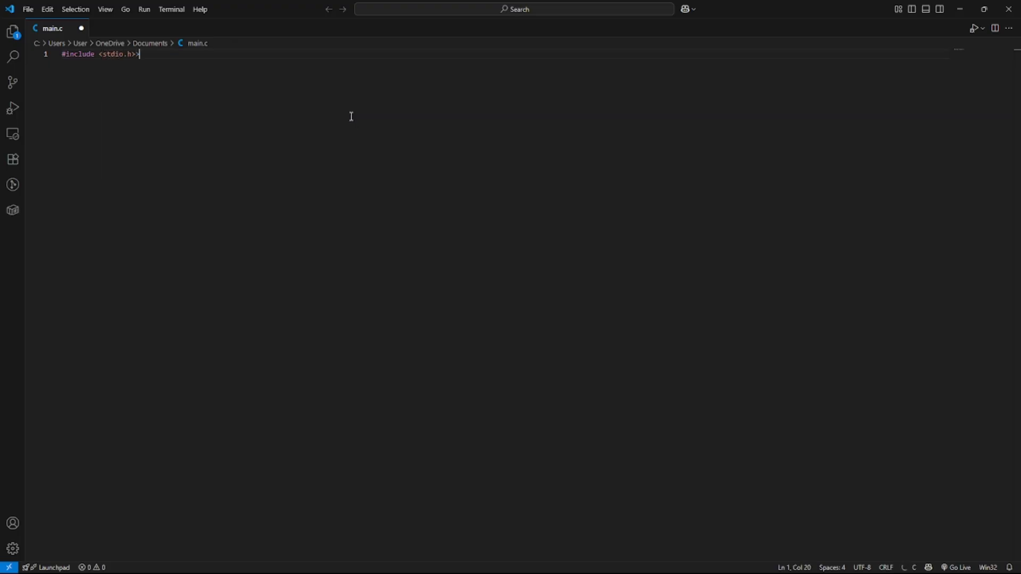
# Write the function int main(void) below the include line, with the statement printf("Hello World!"); in its body.
pyautogui.press('Return')
pyautogui.press('Return')
pyautogui.write('int main(v')
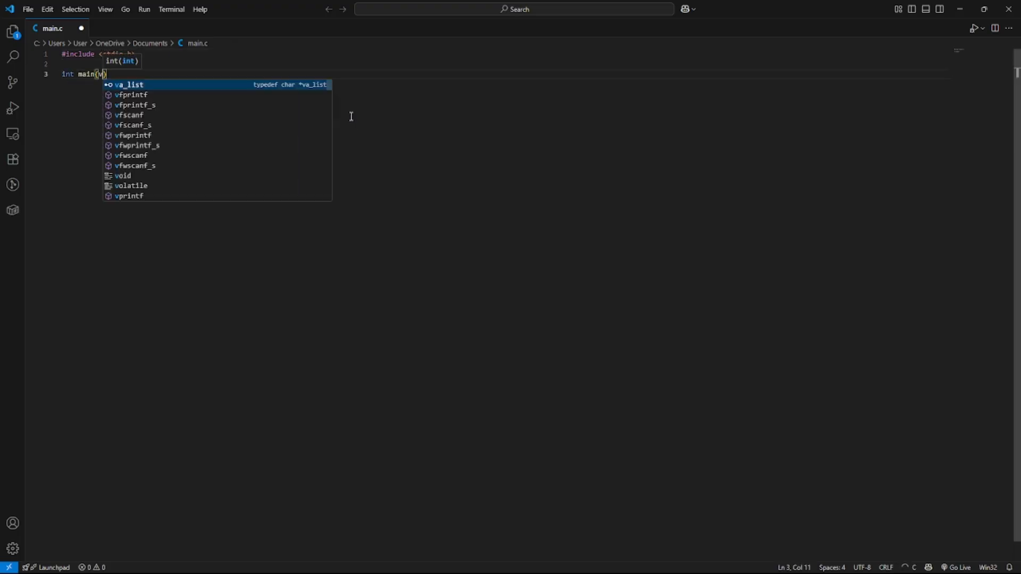
pyautogui.press('Escape')
pyautogui.write('oid) {')
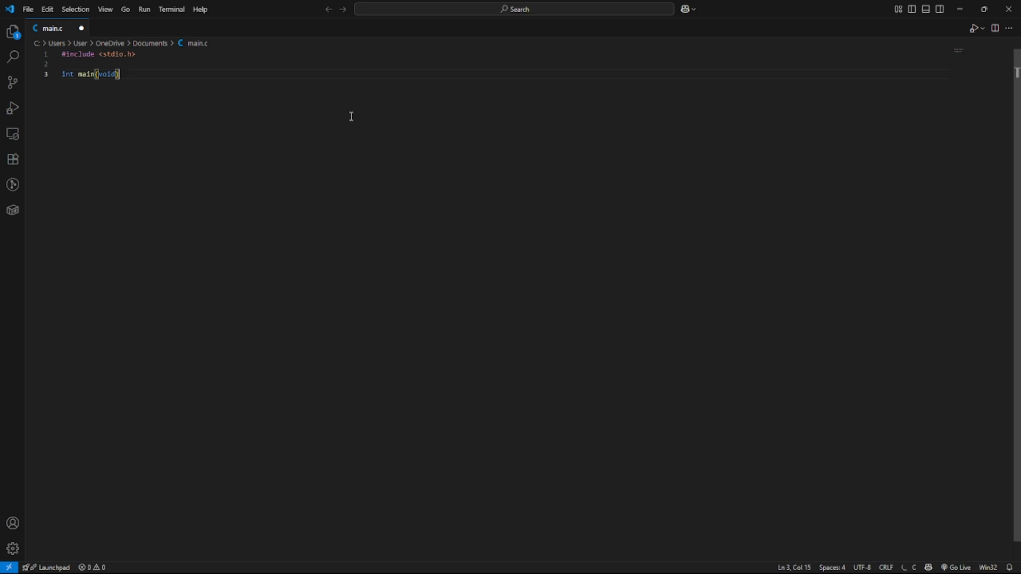
pyautogui.press('Return')
pyautogui.write('printf(')
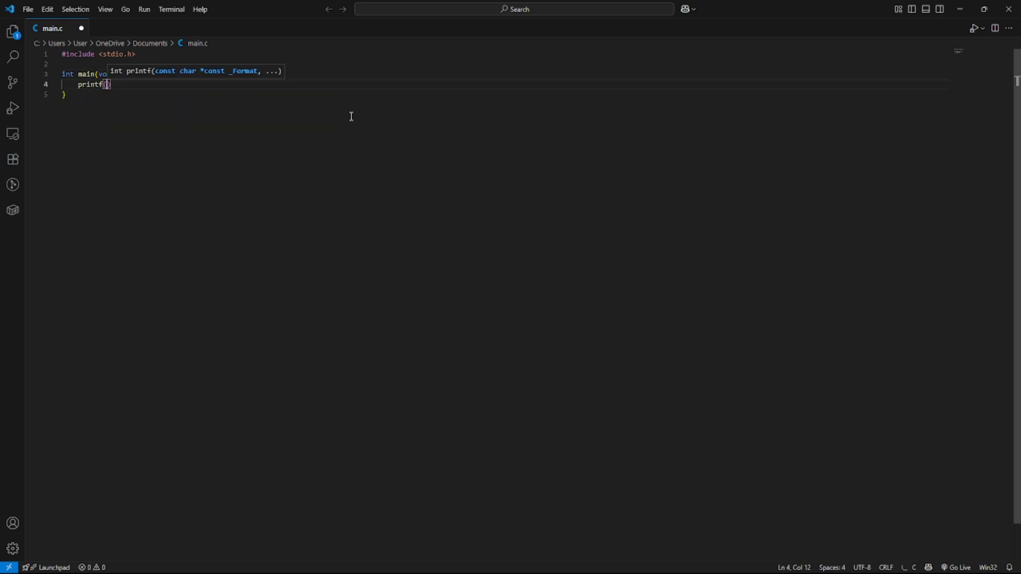
pyautogui.write('"Hello')
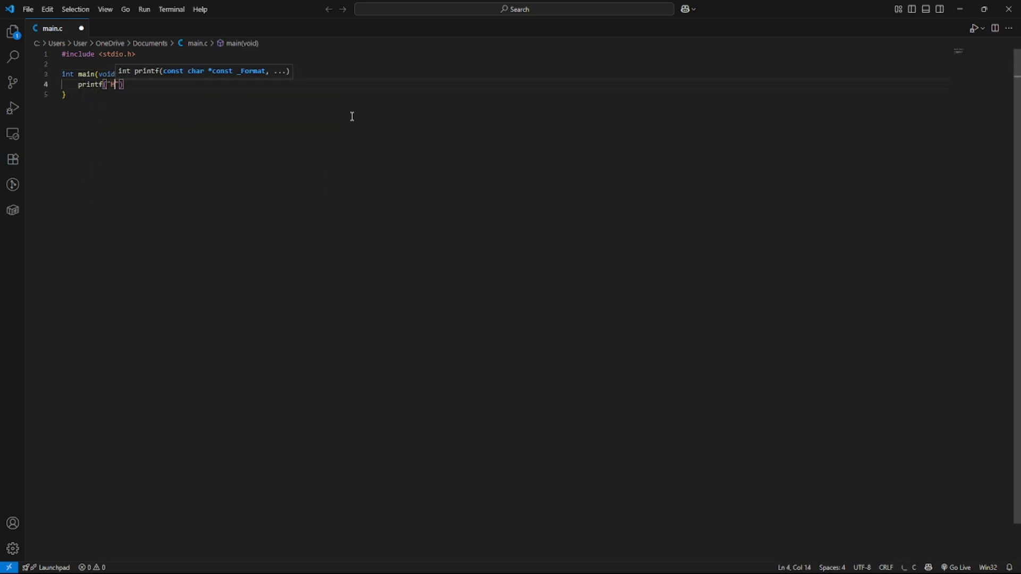
pyautogui.write(' World!");')
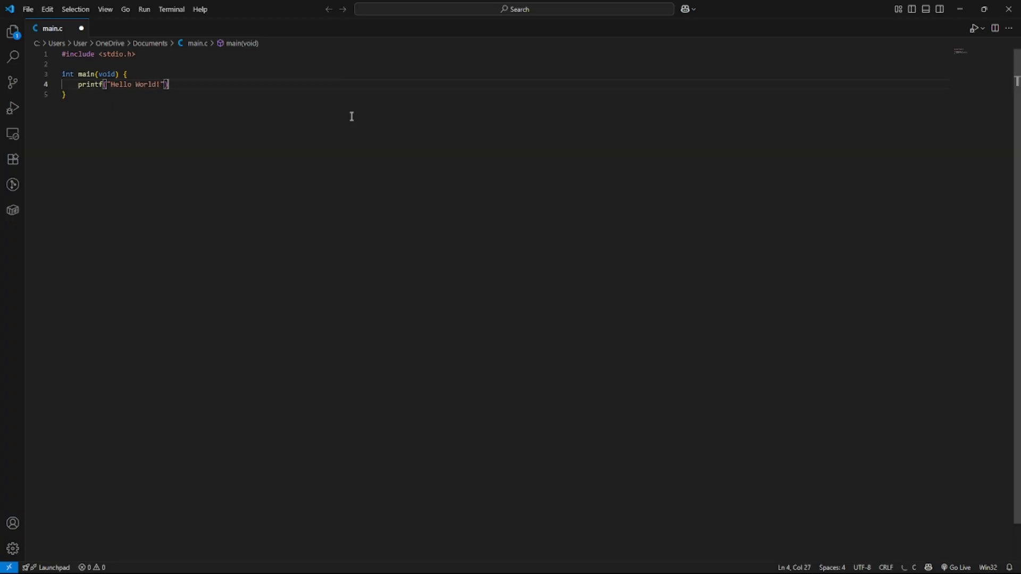
# Finish the main function with return 0;, add two line breaks below its closing brace and save main.c.
pyautogui.press('Return')
pyautogui.press('Return')
pyautogui.write('return 0;')
pyautogui.press('Down')
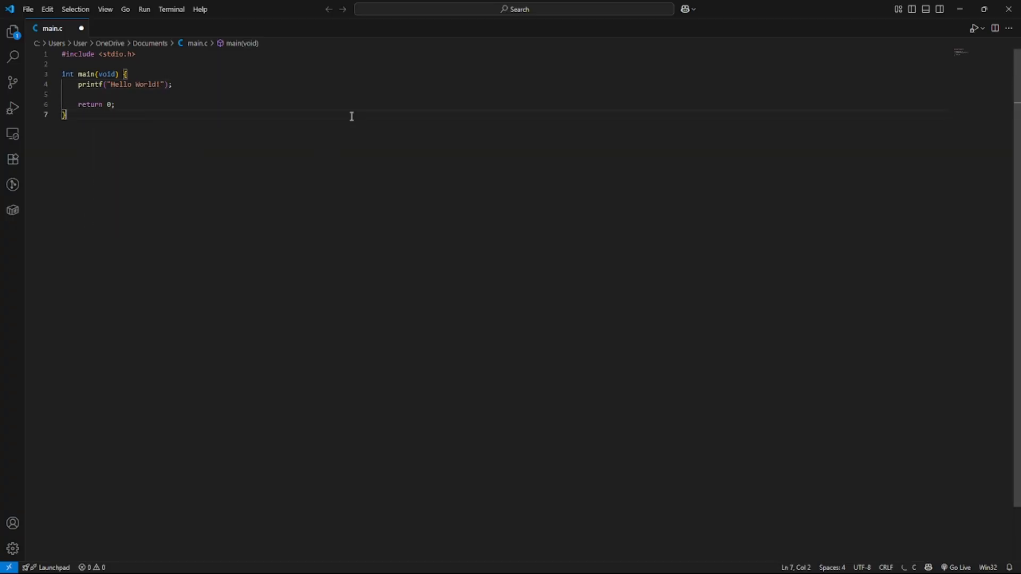
pyautogui.press('Return')
pyautogui.press('Return')
pyautogui.click(354, 118)
pyautogui.hotkey('ctrl', 's')
# Examine the complete Hello World code in main.c, from the include line to the closing brace.
pyautogui.click(360, 130)
pyautogui.hotkey('ctrl', 'a')
pyautogui.click(182, 169)
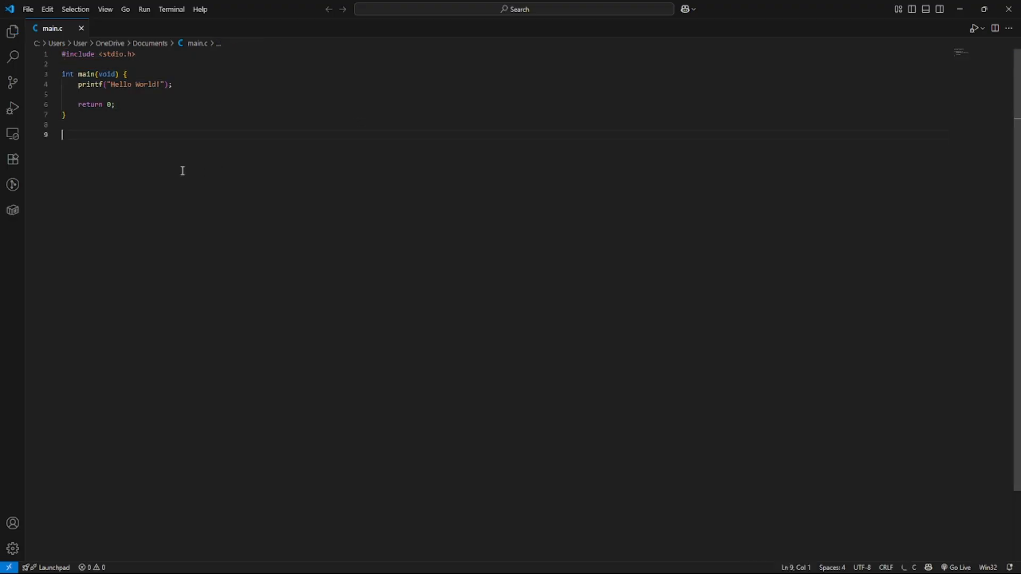
pyautogui.hotkey('ctrl', 'a')
pyautogui.click(318, 229)
pyautogui.hotkey('ctrl', 'a')
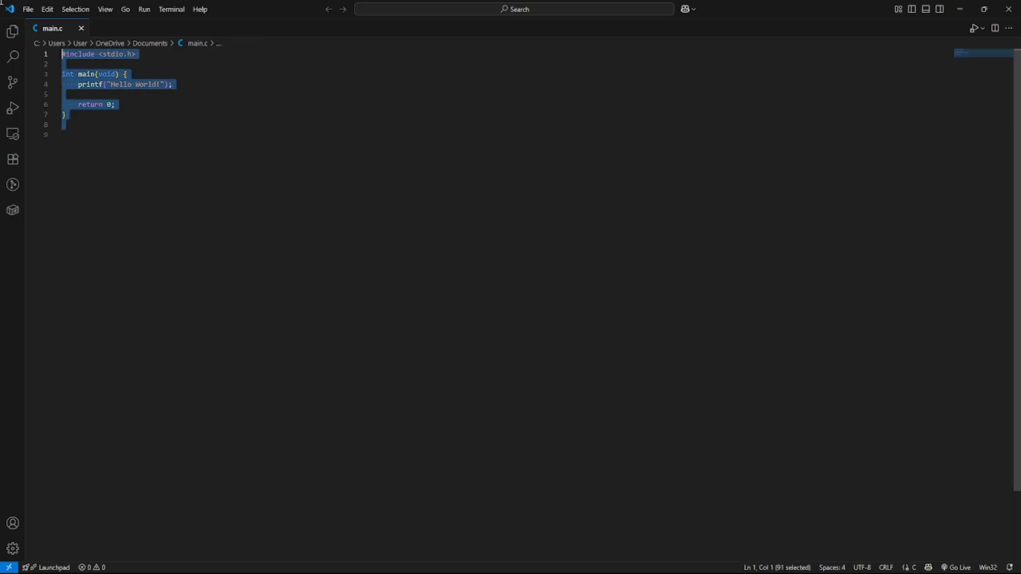
pyautogui.click(221, 180)
pyautogui.moveTo(78, 84)
pyautogui.mouseDown()
pyautogui.moveTo(220, 86)
pyautogui.moveTo(79, 85)
pyautogui.mouseUp()
pyautogui.click(198, 86)
pyautogui.moveTo(126, 134); pyautogui.dragTo(62, 64)
pyautogui.click(297, 223)
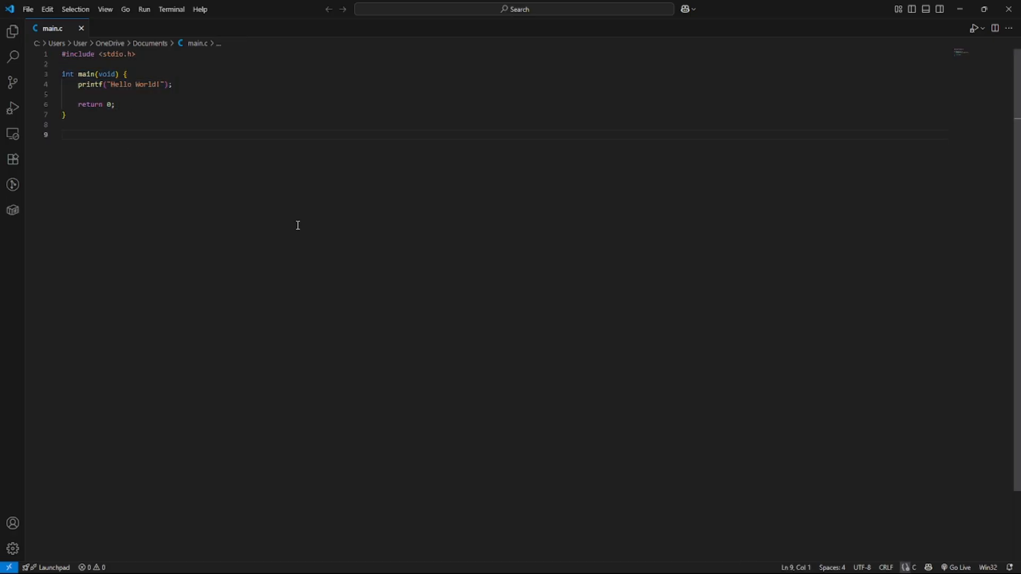
# Open a new terminal below main.c and check its working folder against the file to be compiled.
pyautogui.click(179, 9)
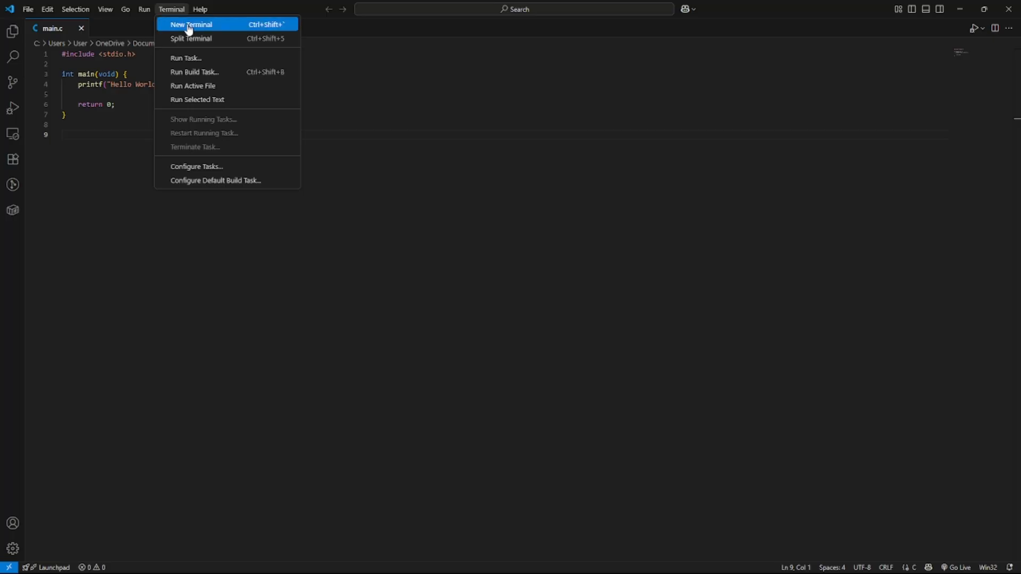
pyautogui.click(189, 24)
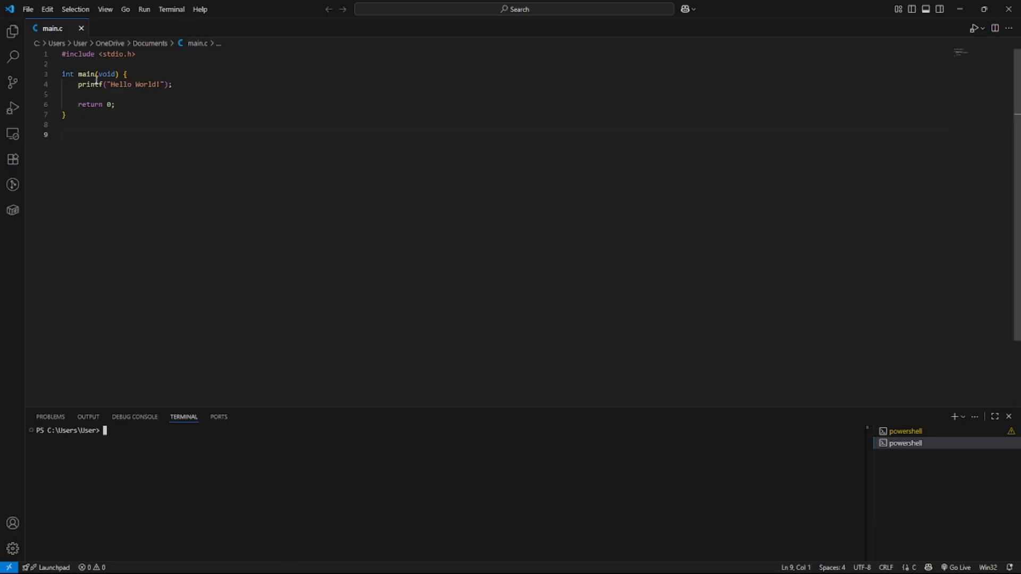
pyautogui.moveTo(97, 153); pyautogui.dragTo(59, 51)
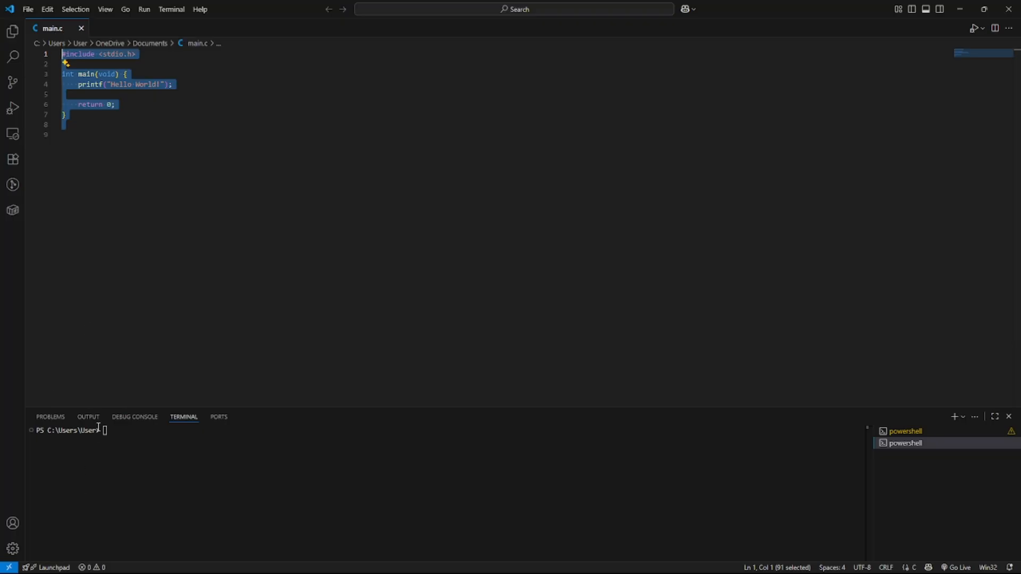
pyautogui.moveTo(101, 429); pyautogui.dragTo(47, 430)
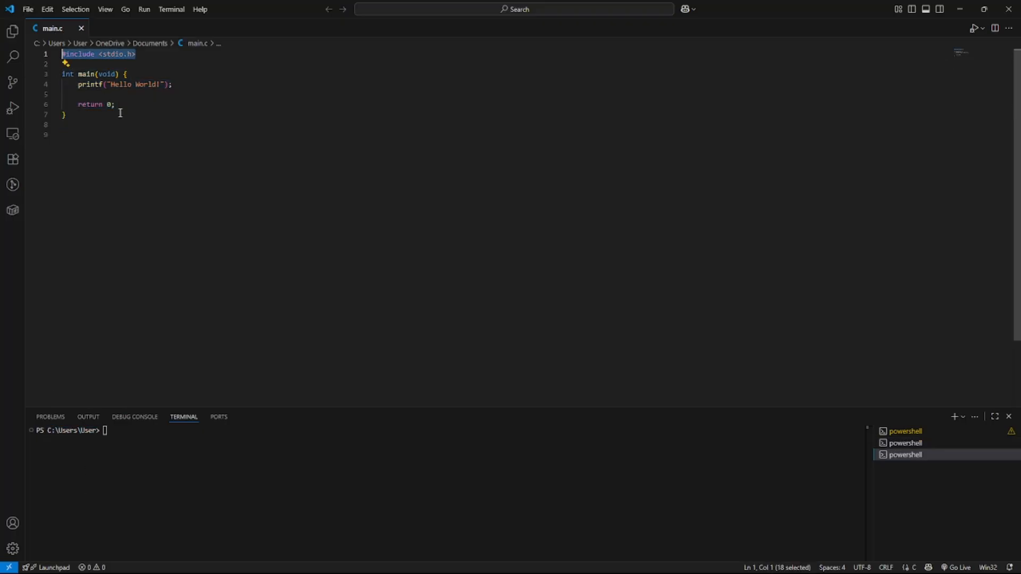
# Examine the Hello World code in main.c, highlighting the main function, the printf statement and the whole file.
pyautogui.click(120, 112)
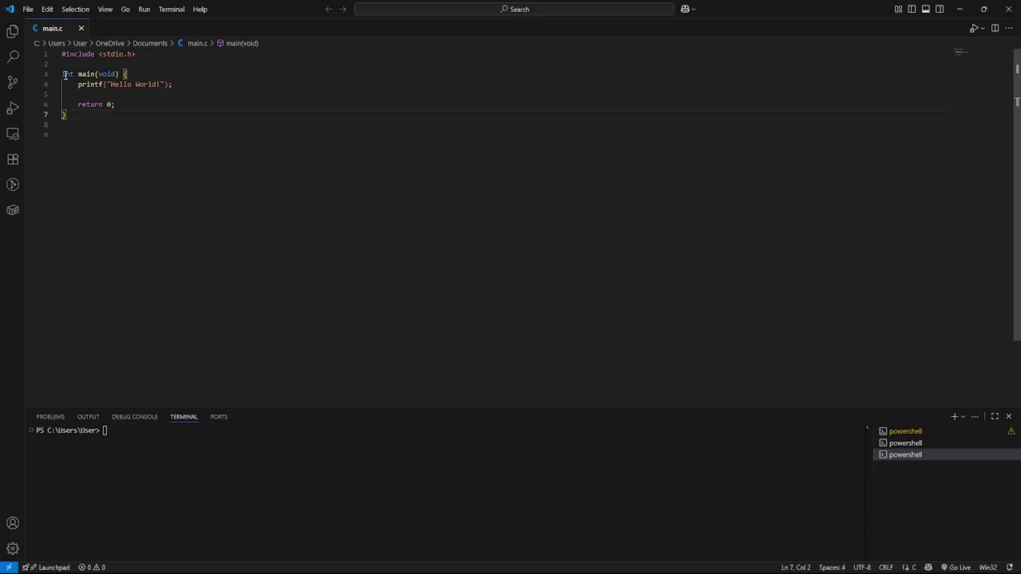
pyautogui.moveTo(65, 75); pyautogui.dragTo(280, 88)
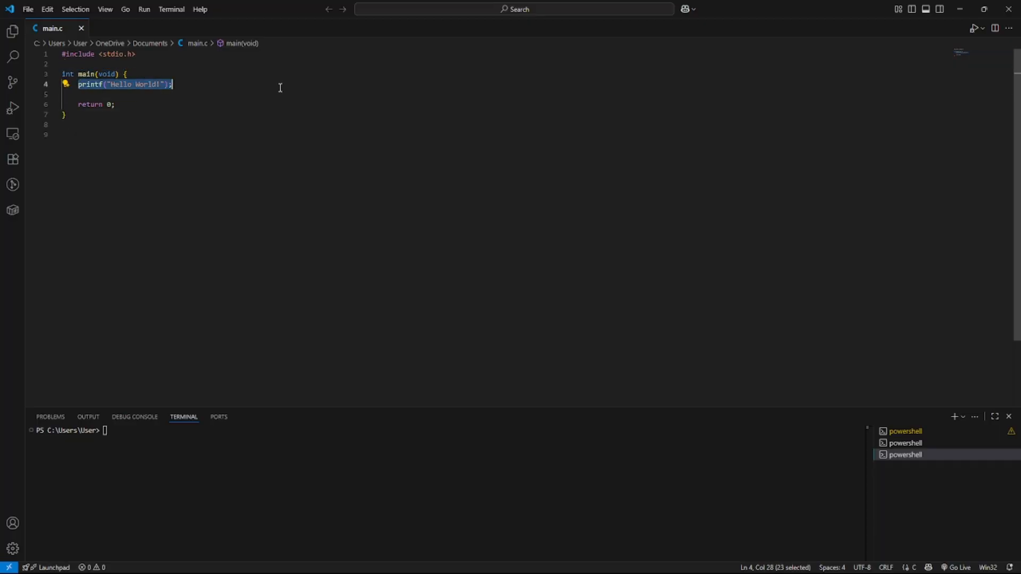
pyautogui.click(176, 141)
pyautogui.moveTo(76, 107); pyautogui.dragTo(1, 54)
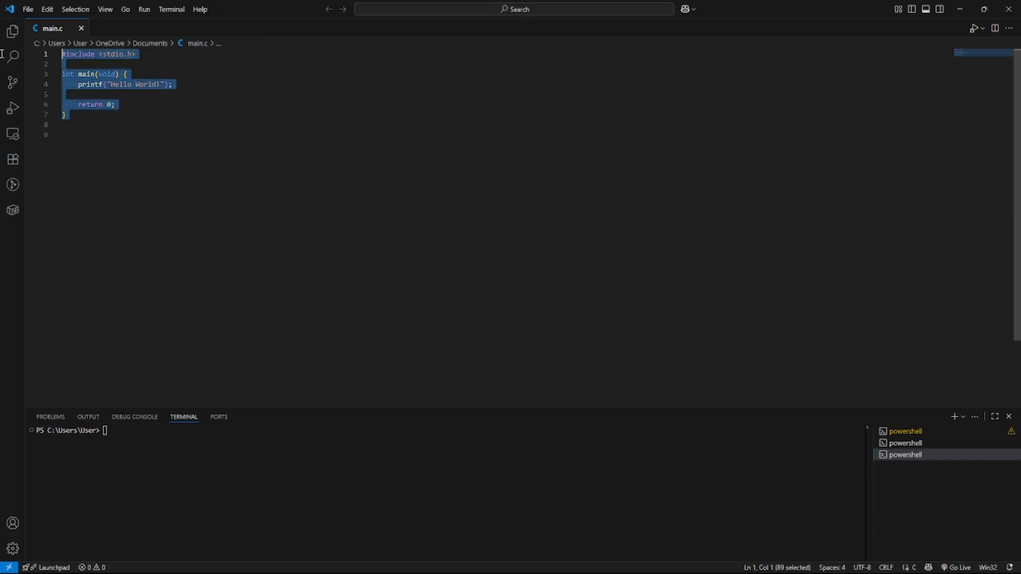
pyautogui.click(209, 235)
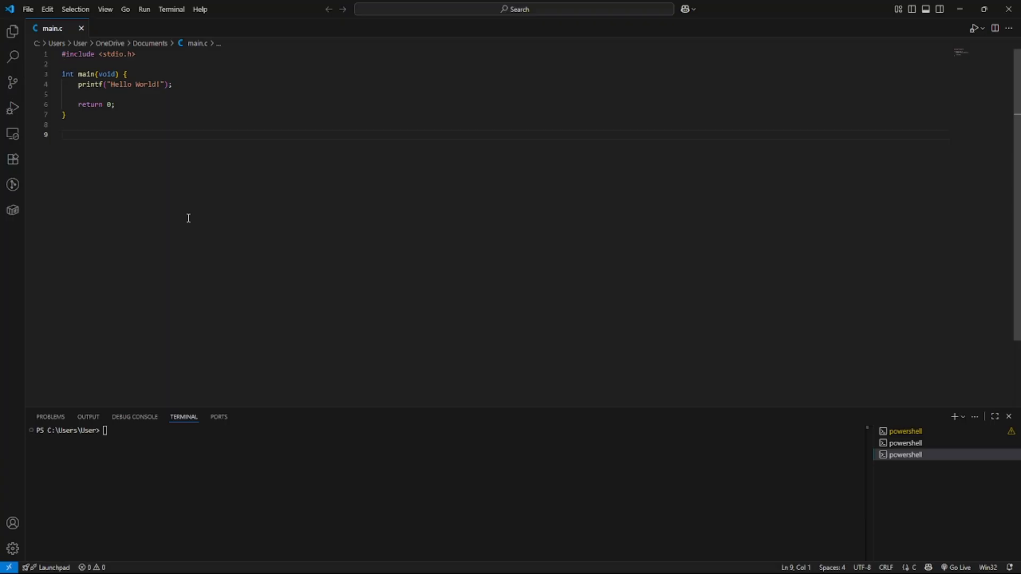
pyautogui.hotkey('ctrl', 'a')
pyautogui.click(221, 166)
# Open another terminal and close the surplus powershell sessions so that only one is left.
pyautogui.click(171, 9)
pyautogui.click(205, 30)
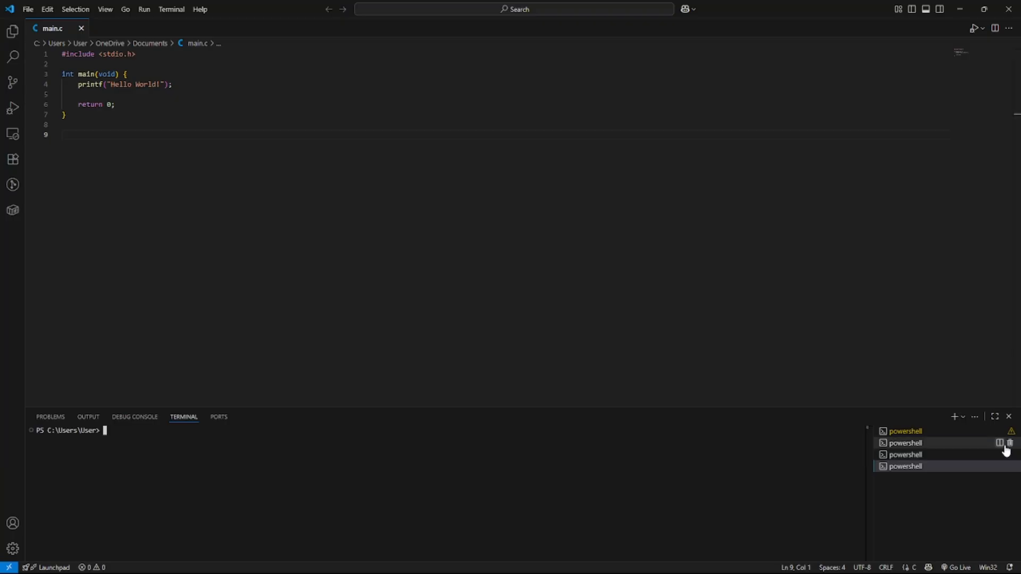
pyautogui.click(1010, 443)
pyautogui.click(1010, 443)
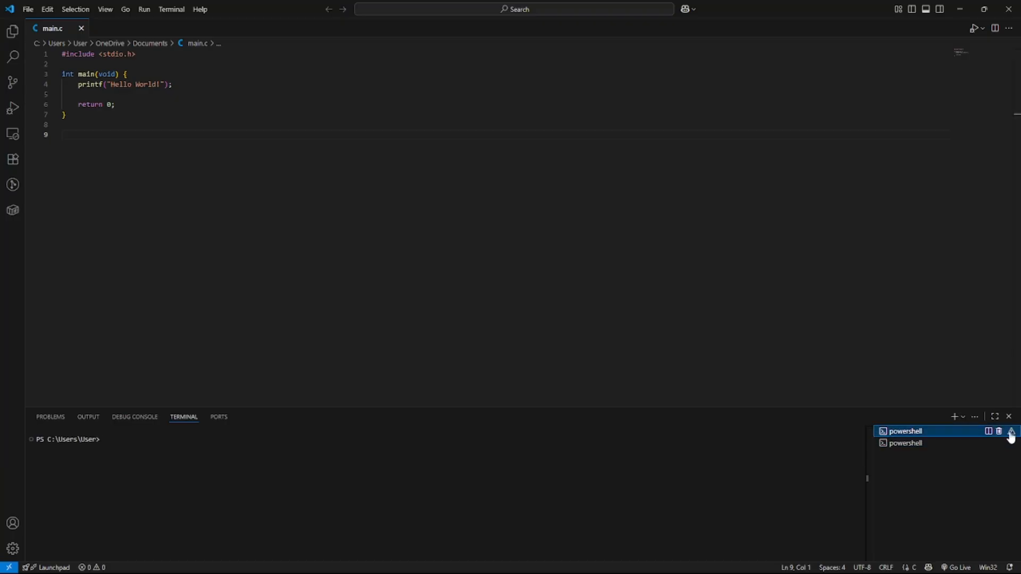
pyautogui.click(1010, 432)
pyautogui.click(262, 303)
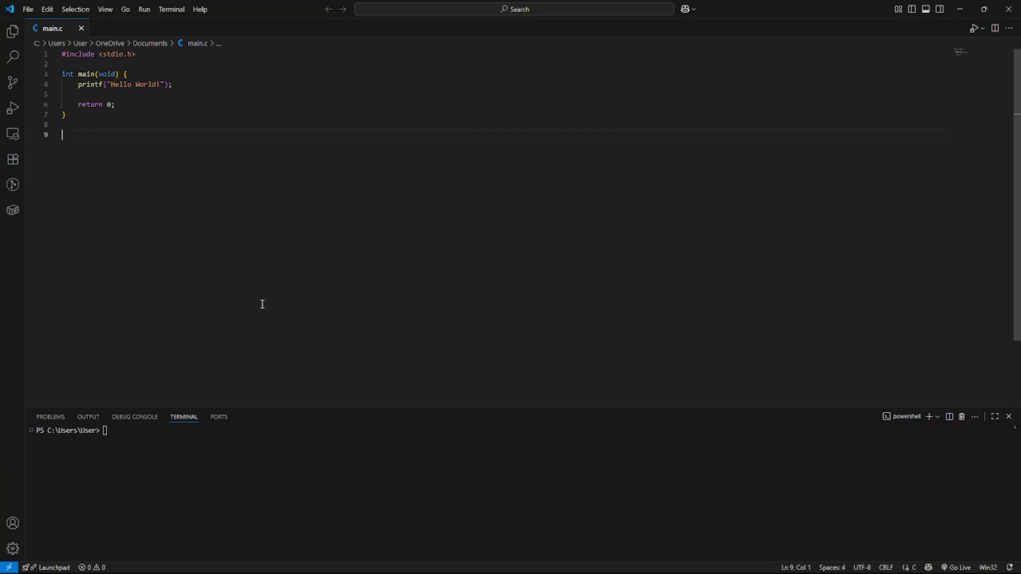
# Close the main.c file stored in Documents and restart Visual Studio Code.
pyautogui.click(81, 28)
pyautogui.click(1008, 9)
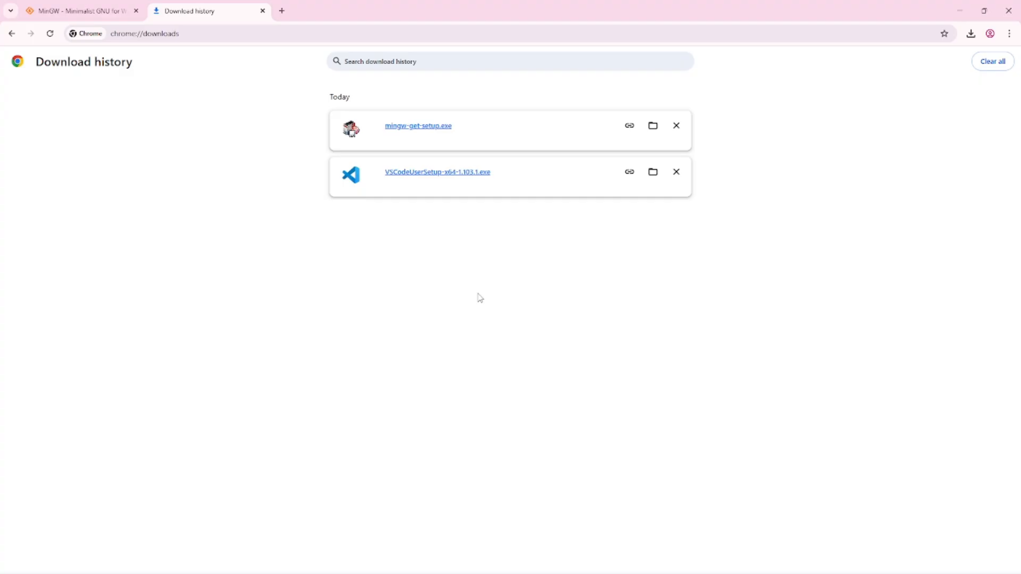
pyautogui.click(621, 564)
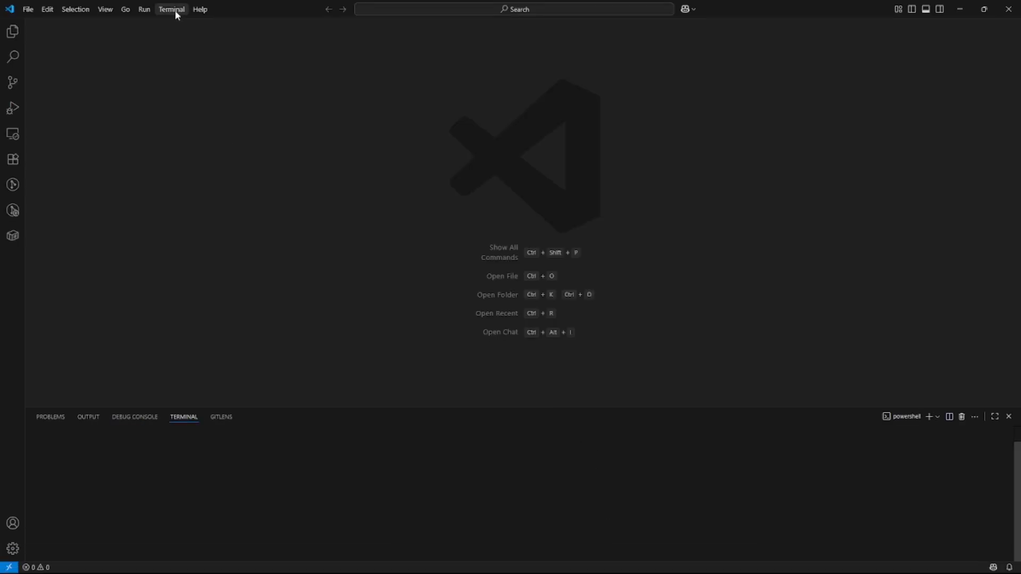
# Create a new text file and close the Welcome page.
pyautogui.click(29, 11)
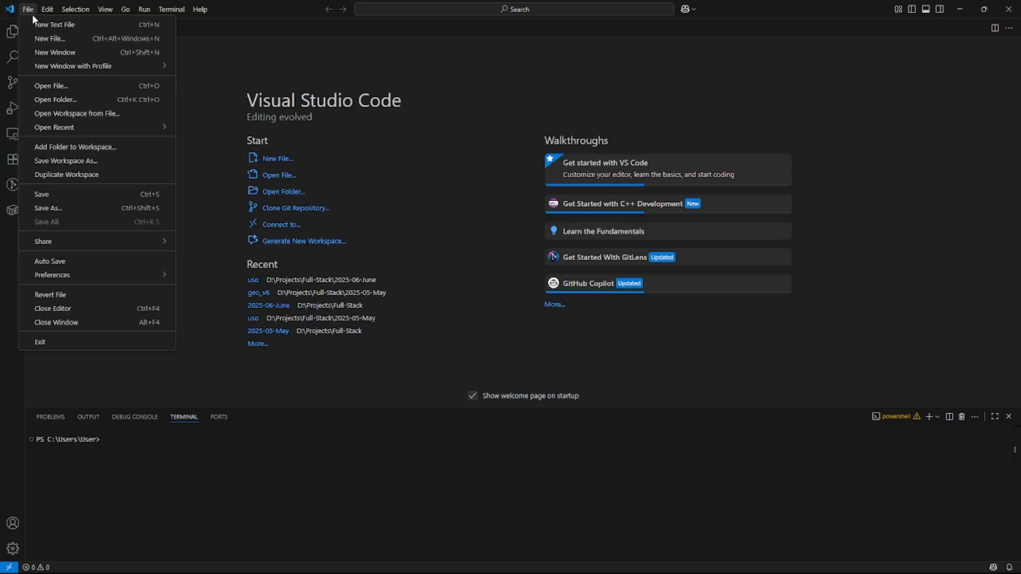
pyautogui.click(40, 25)
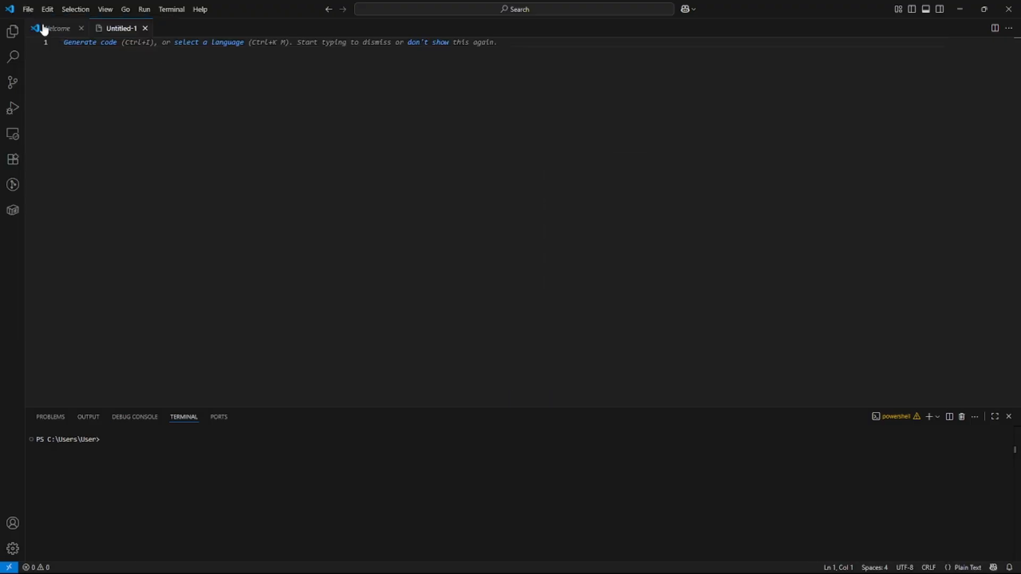
pyautogui.click(81, 28)
# Start saving the untitled file and browse to the folder C:\Users\User as its location.
pyautogui.hotkey('ctrl', 's')
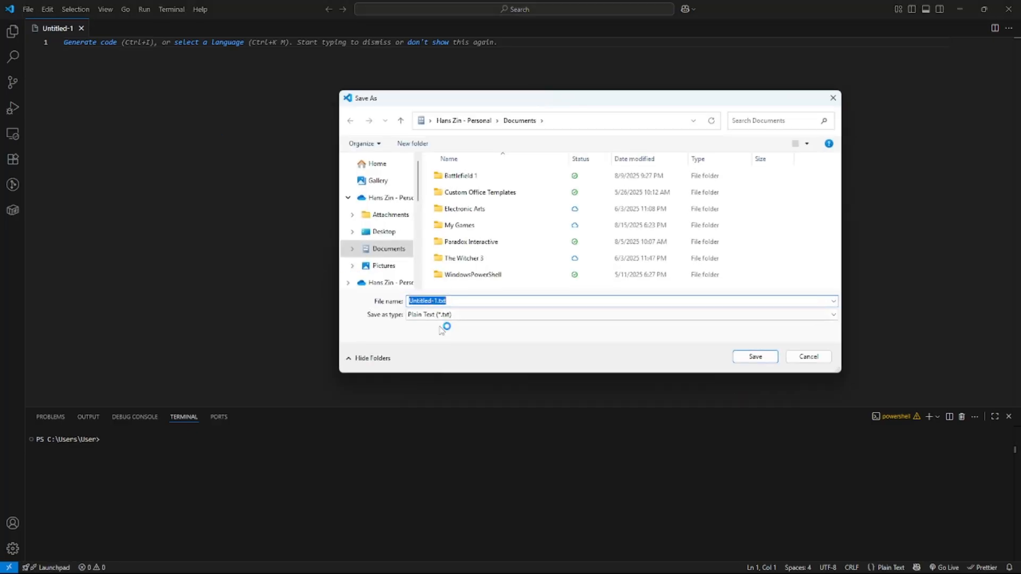
pyautogui.scroll(-5, 383, 245)
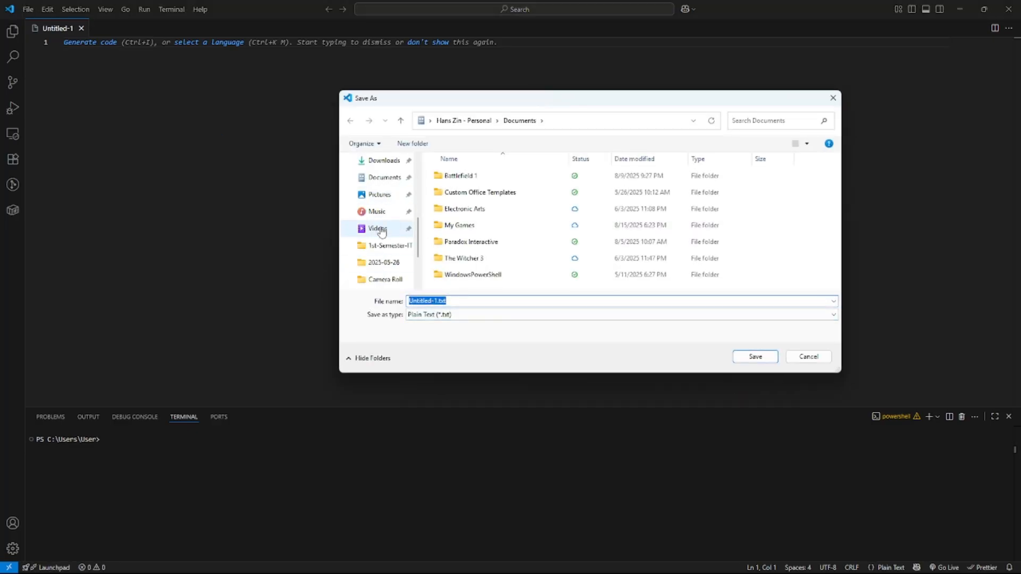
pyautogui.scroll(4, 382, 231)
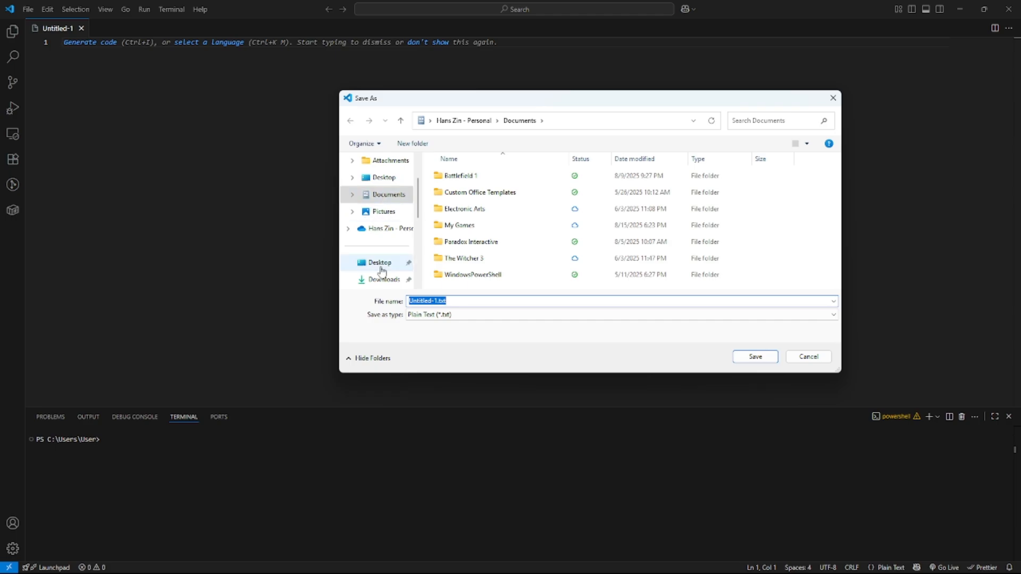
pyautogui.scroll(-3, 380, 269)
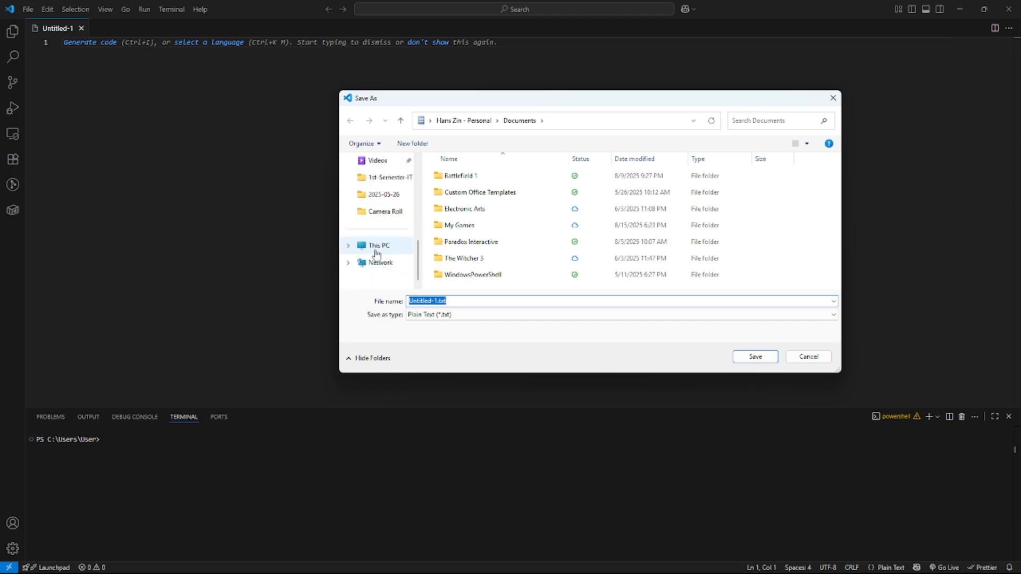
pyautogui.click(377, 246)
pyautogui.doubleClick(475, 183)
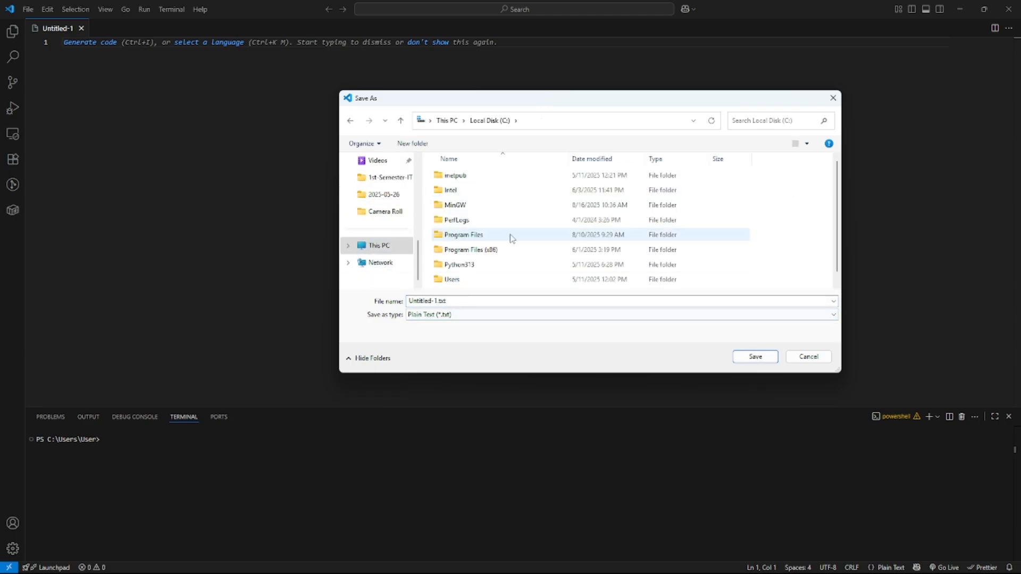
pyautogui.scroll(-1, 511, 238)
pyautogui.click(469, 273)
pyautogui.doubleClick(469, 273)
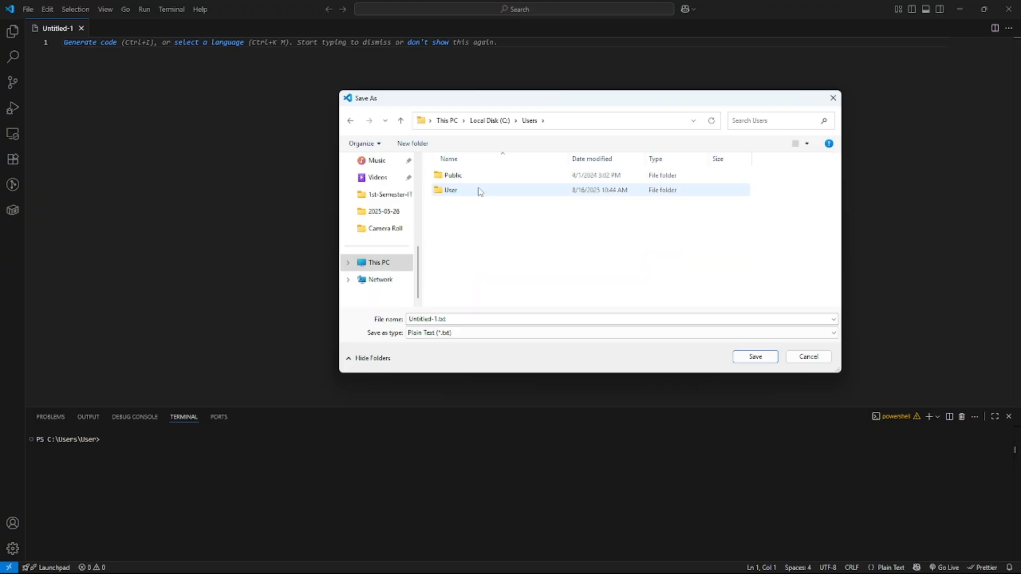
pyautogui.doubleClick(481, 191)
pyautogui.scroll(-2, 657, 307)
pyautogui.scroll(-1, 657, 307)
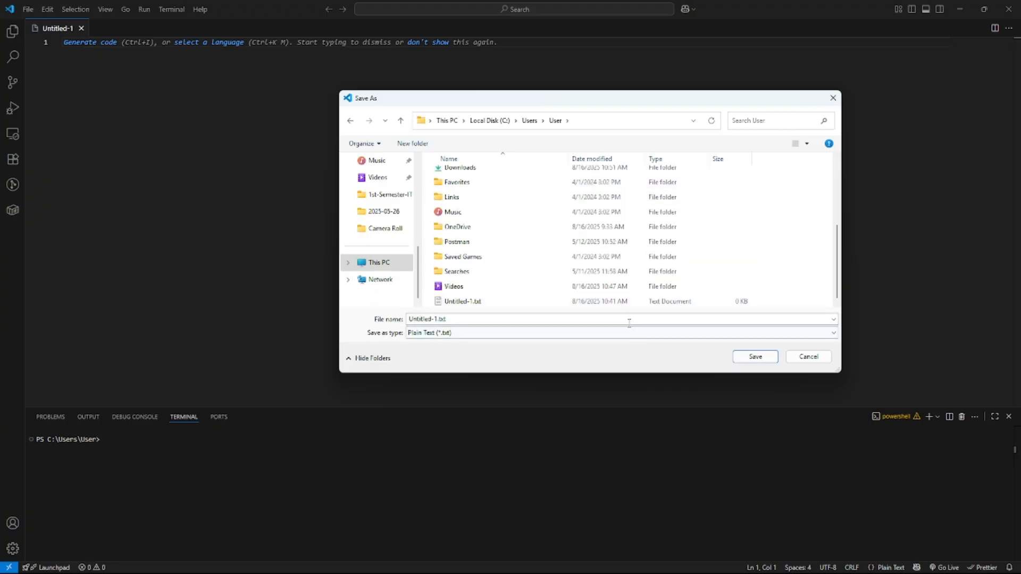
# Name the file main.c and save it in C:\Users\User.
pyautogui.click(506, 317)
pyautogui.click(456, 319)
pyautogui.moveTo(456, 319); pyautogui.dragTo(369, 326)
pyautogui.click(491, 318)
pyautogui.write('main.c')
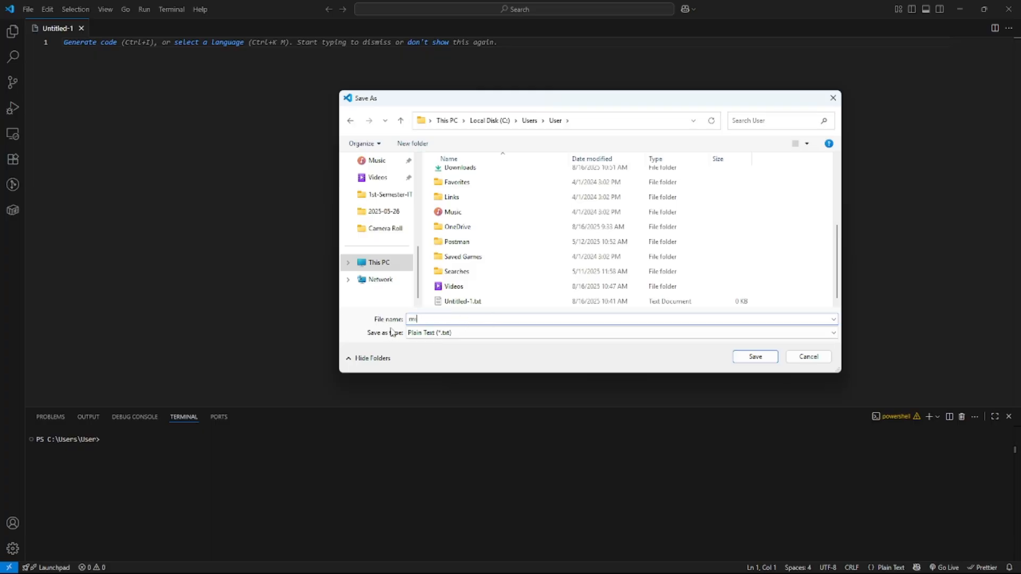
pyautogui.press('BackSpace')
pyautogui.press('BackSpace')
pyautogui.press('BackSpace')
pyautogui.press('BackSpace')
pyautogui.write('he')
pyautogui.press('BackSpace')
pyautogui.press('BackSpace')
pyautogui.write('an')
pyautogui.moveTo(435, 319); pyautogui.dragTo(405, 319)
pyautogui.press('BackSpace')
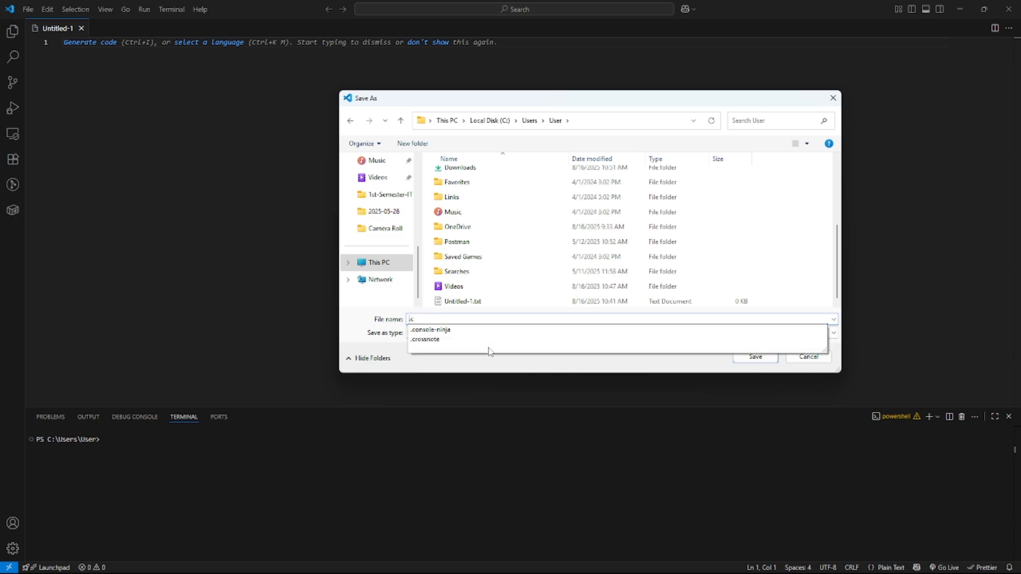
pyautogui.write('us')
pyautogui.press('BackSpace')
pyautogui.press('BackSpace')
pyautogui.write('main')
pyautogui.press('Return')
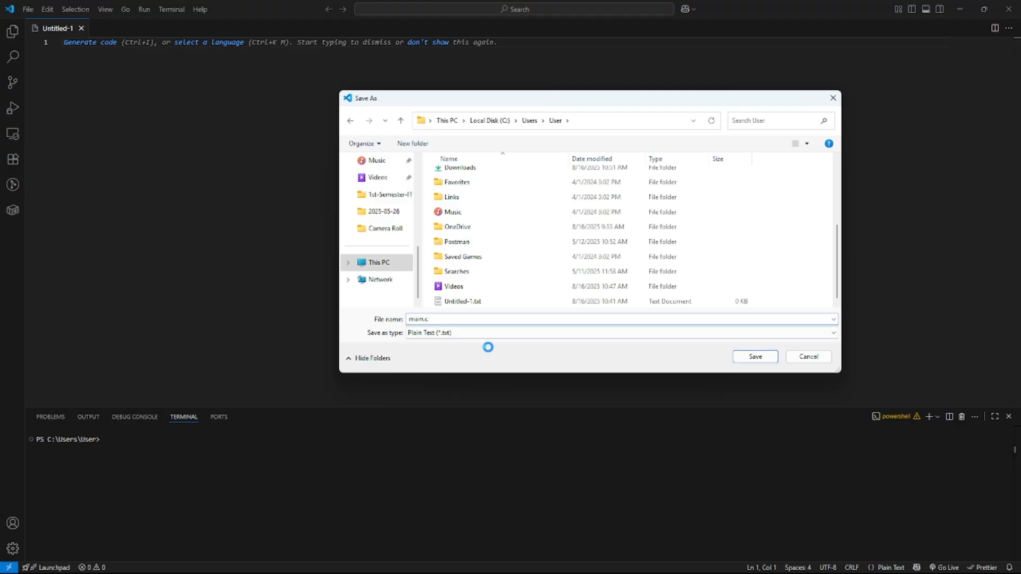
# Enter #include <stdio.h> on the first line of the empty main.c, followed by a blank line.
pyautogui.click(536, 294)
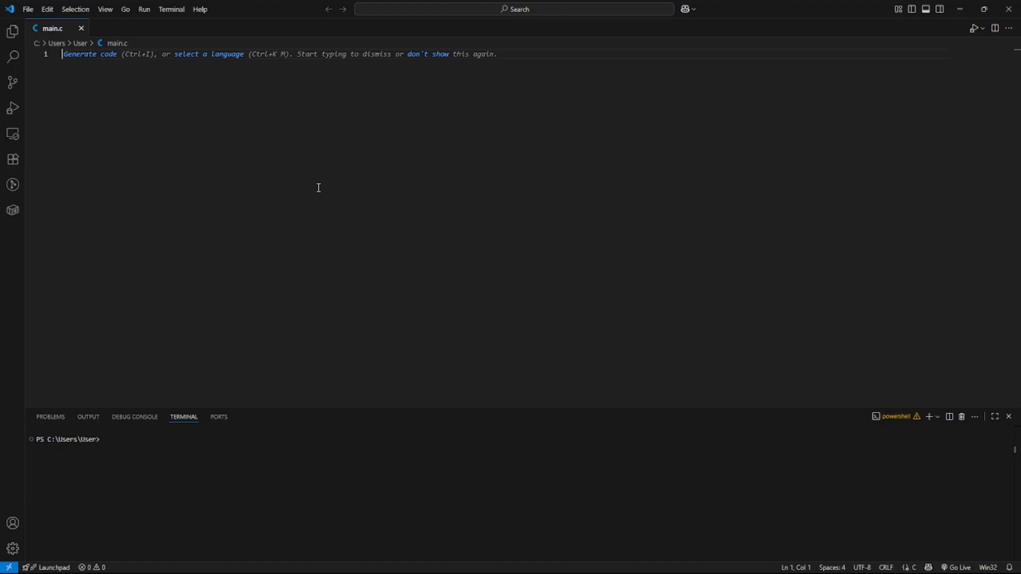
pyautogui.write('#include M<')
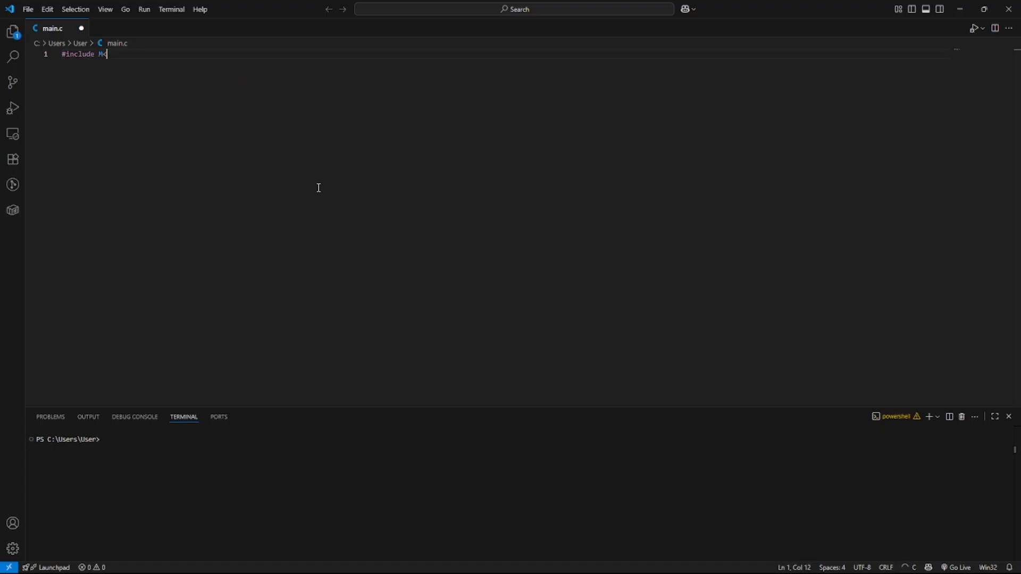
pyautogui.write('<stdio.h>')
pyautogui.press('Return')
pyautogui.press('Return')
# Write the function header int main(void) on line 3 of main.c.
pyautogui.write('int main(voiu')
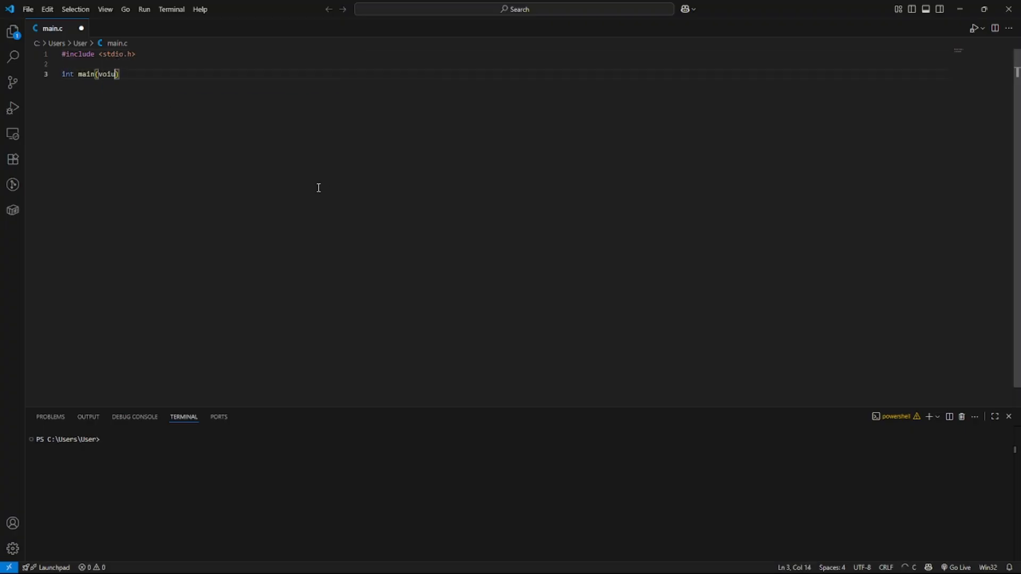
pyautogui.press('BackSpace')
pyautogui.press('BackSpace')
pyautogui.write('d)')
pyautogui.press('Left')
pyautogui.press('Left')
pyautogui.press('Left')
pyautogui.write('i')
pyautogui.press('Right')
pyautogui.press('Right')
pyautogui.press('Right')
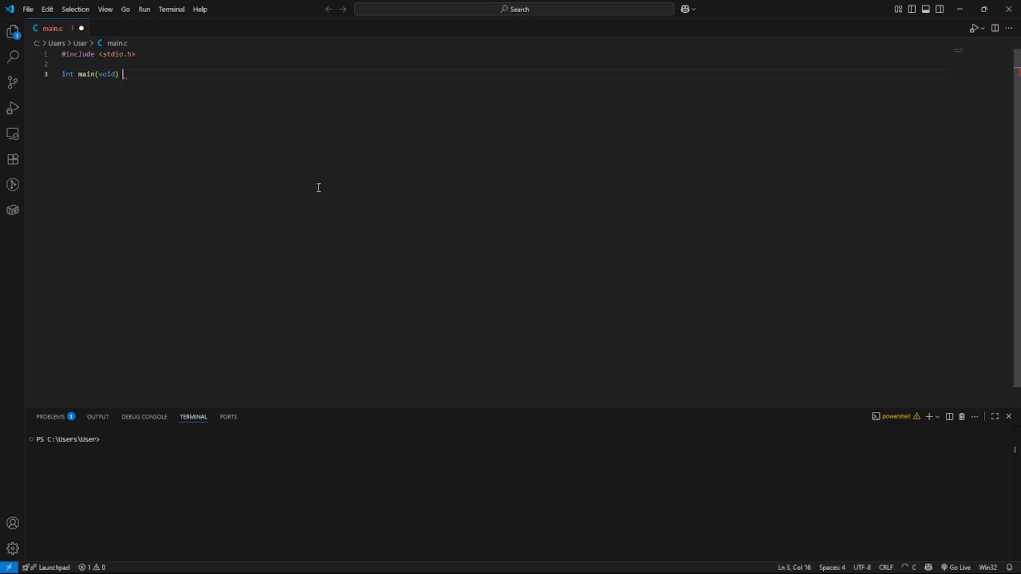
# Open the main function's body with a brace and write the statement printf("Hello World!"); inside it.
pyautogui.write('{')
pyautogui.press('Return')
pyautogui.write('orintf')
pyautogui.press('BackSpace')
pyautogui.press('BackSpace')
pyautogui.press('BackSpace')
pyautogui.press('BackSpace')
pyautogui.press('BackSpace')
pyautogui.press('BackSpace')
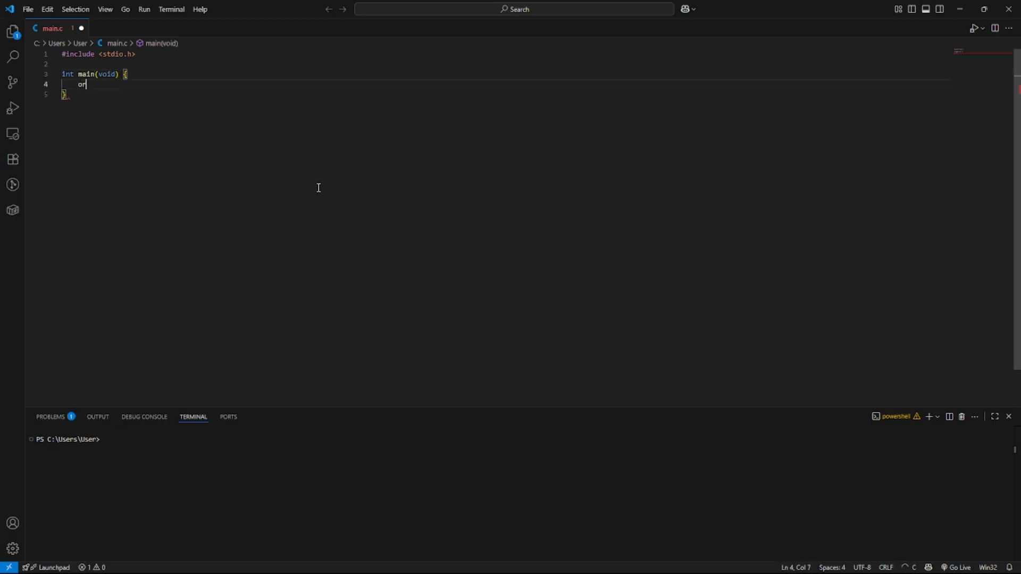
pyautogui.write('printf')
pyautogui.write('("Hello WOr')
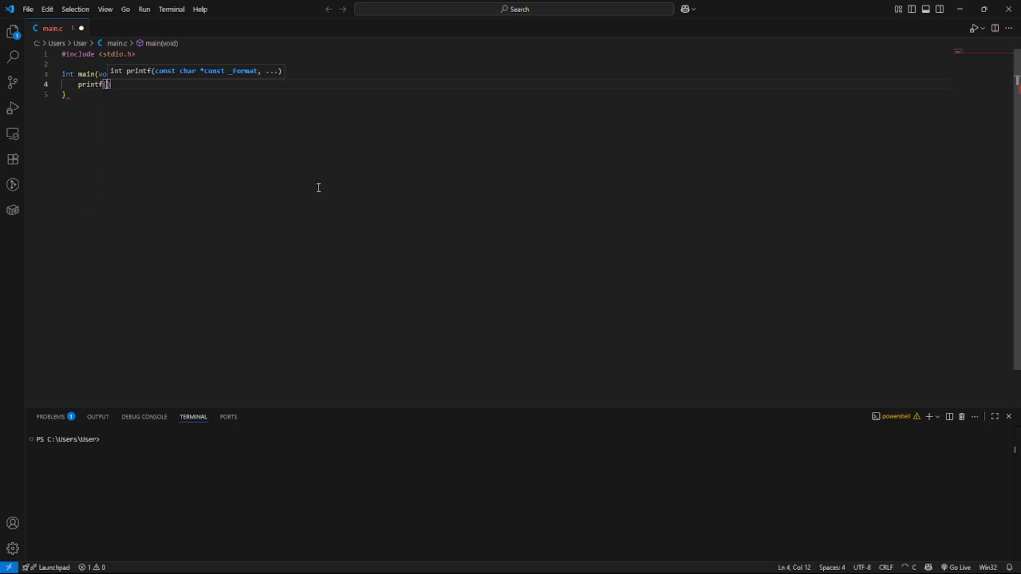
pyautogui.write('ld!')
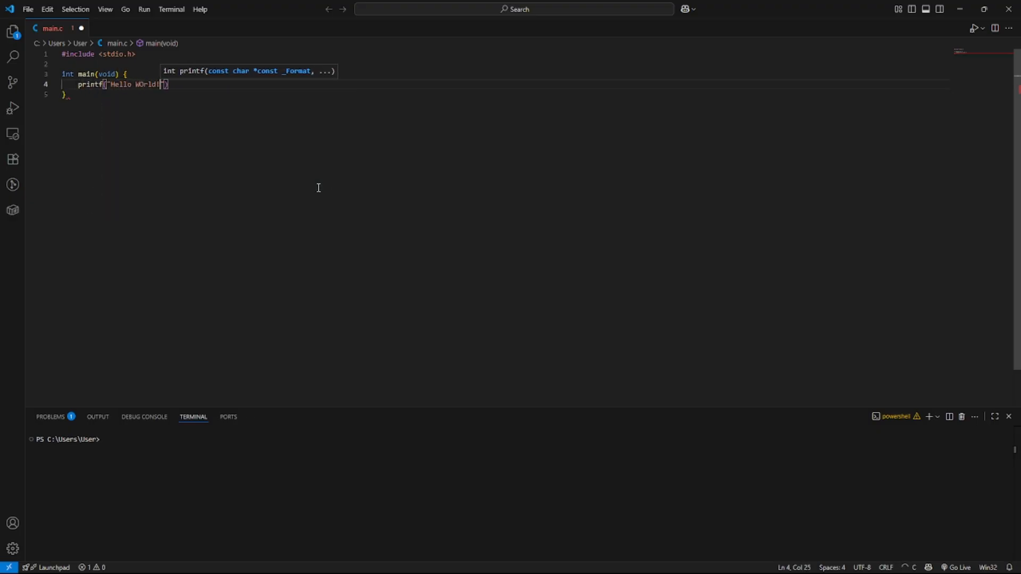
pyautogui.press('BackSpace')
pyautogui.press('BackSpace')
pyautogui.press('BackSpace')
pyautogui.press('BackSpace')
pyautogui.press('BackSpace')
pyautogui.write('oelr')
pyautogui.press('BackSpace')
pyautogui.press('BackSpace')
pyautogui.press('BackSpace')
pyautogui.write('rld!");')
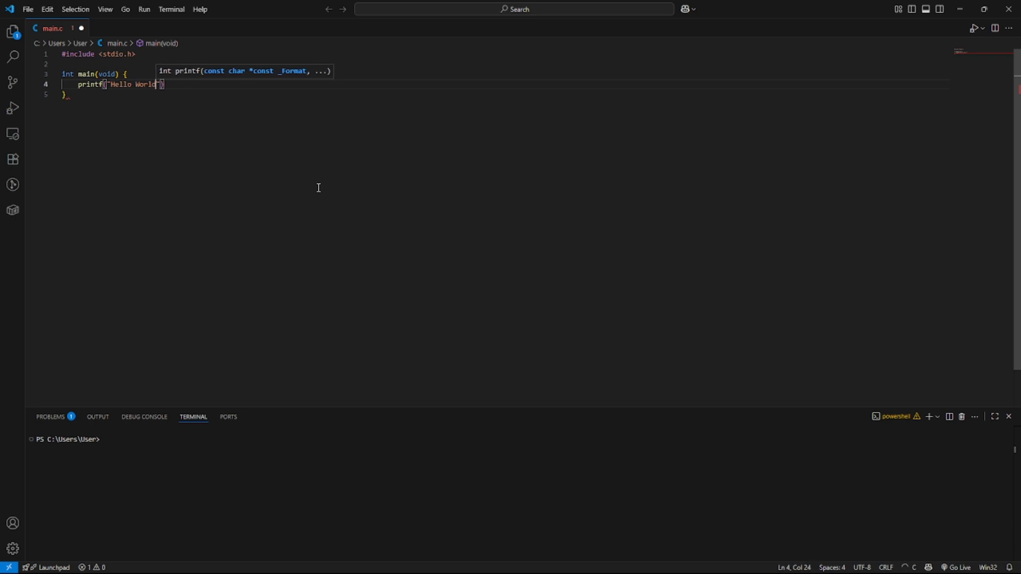
# Add return 0; to the main function, separated from the printf statement by a blank line.
pyautogui.press('Return')
pyautogui.press('Return')
pyautogui.write('return 0;')
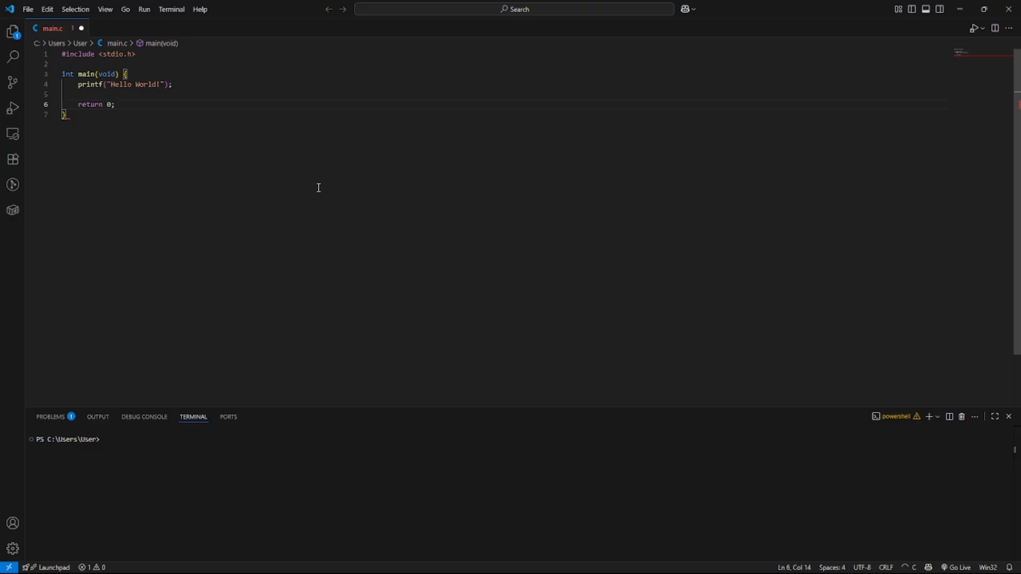
pyautogui.hotkey('ctrl', 'a')
pyautogui.click(202, 141)
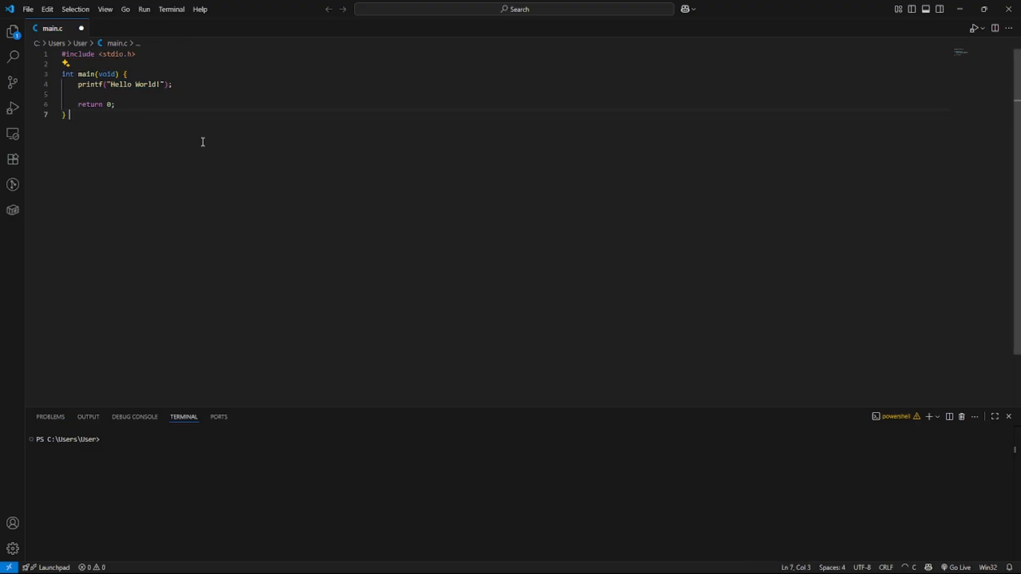
# Save main.c and close the terminal panel below the editor.
pyautogui.hotkey('ctrl', 'a')
pyautogui.click(180, 162)
pyautogui.hotkey('ctrl', 's')
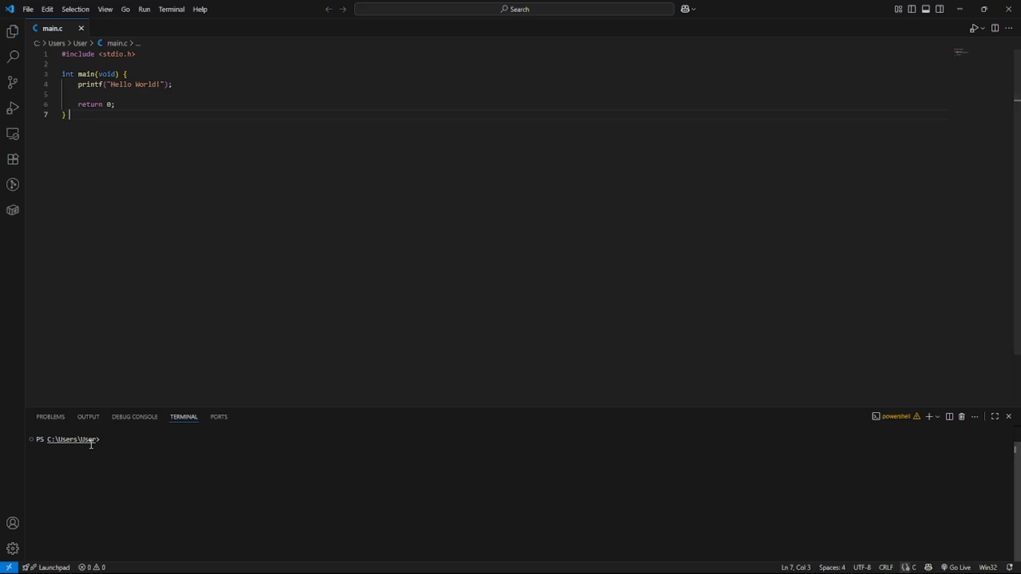
pyautogui.click(1009, 416)
pyautogui.hotkey('ctrl', 'a')
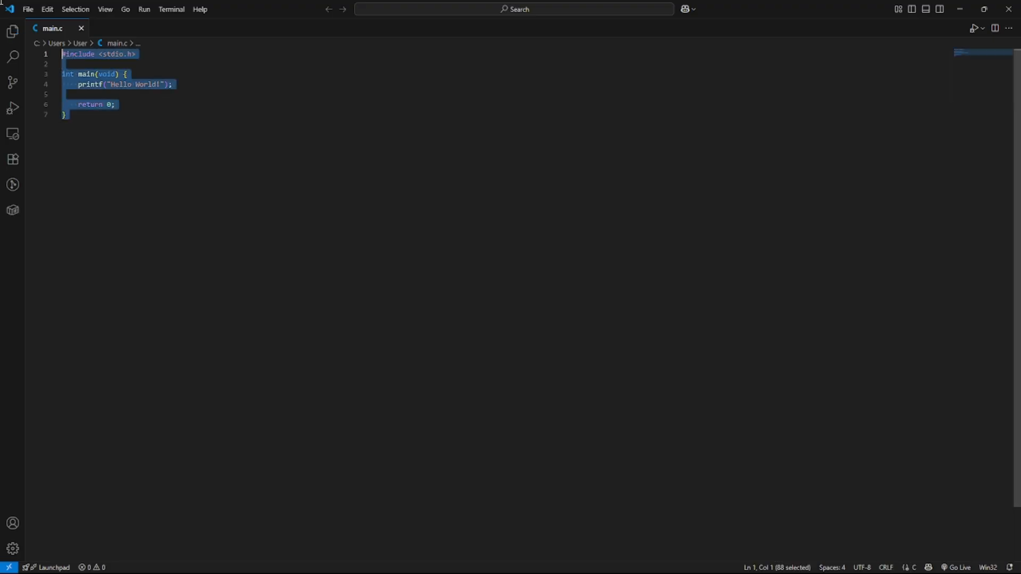
pyautogui.click(185, 179)
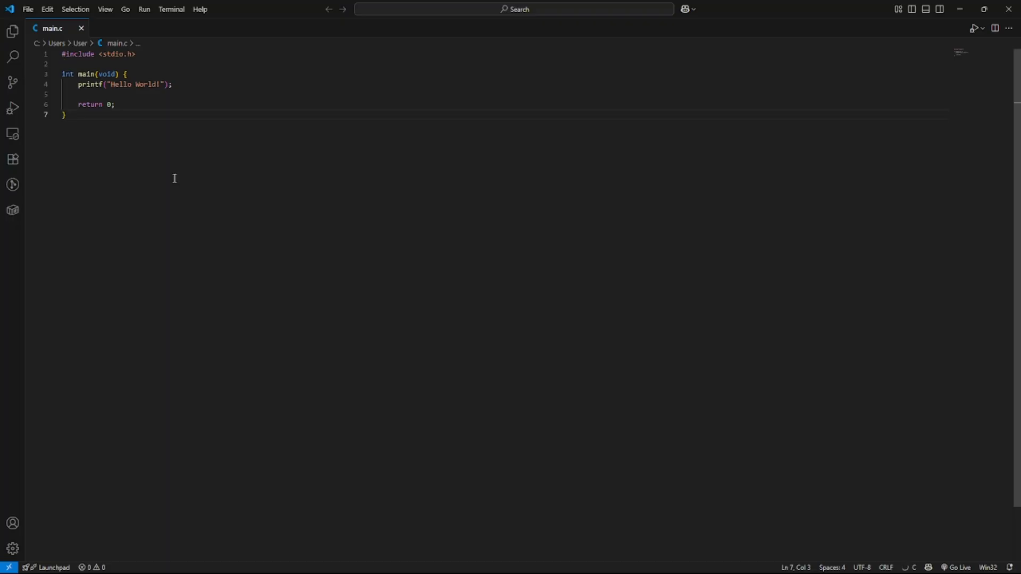
# Open a new terminal and compile main.c with gcc into an executable named main.
pyautogui.click(161, 8)
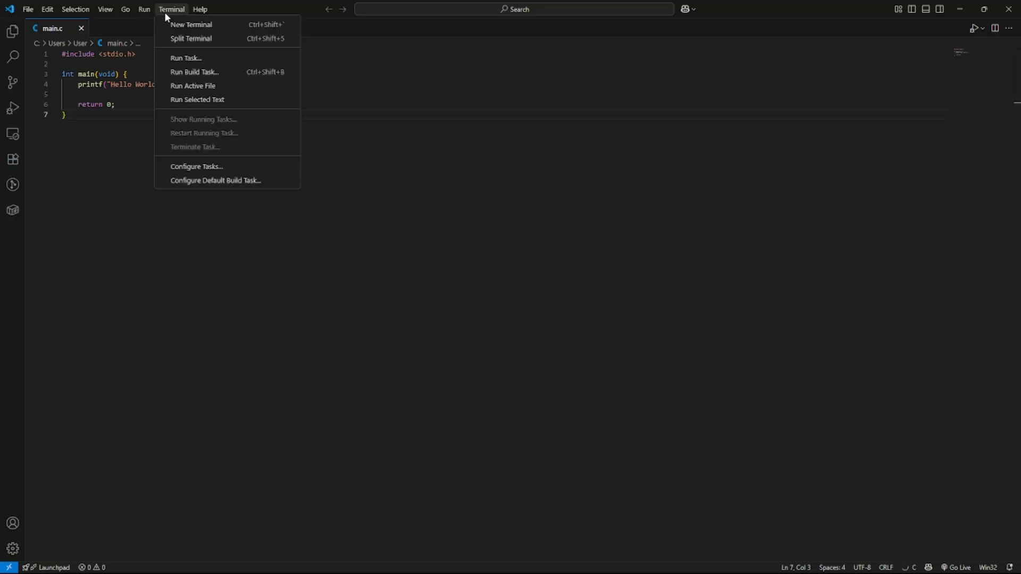
pyautogui.click(175, 28)
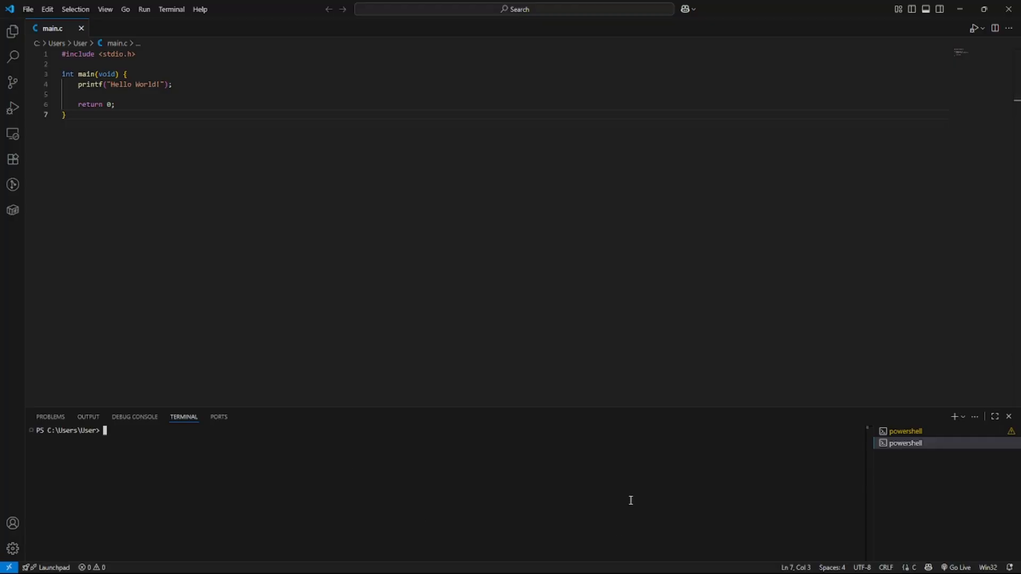
pyautogui.write('gcc main.c -o')
pyautogui.press('Return')
pyautogui.write('main.')
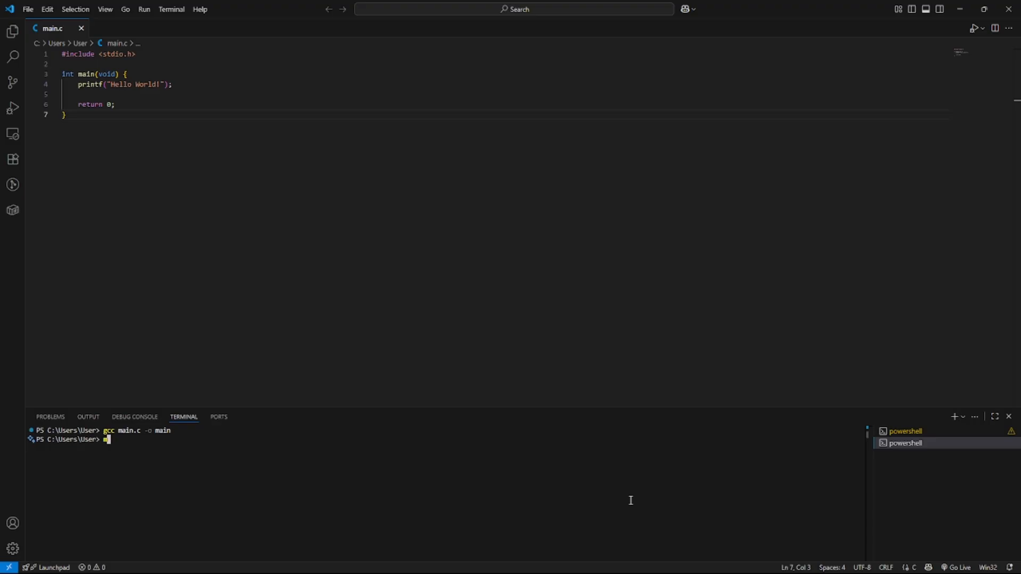
pyautogui.write('exe')
pyautogui.press('BackSpace')
pyautogui.press('BackSpace')
pyautogui.press('BackSpace')
pyautogui.press('BackSpace')
pyautogui.press('BackSpace')
pyautogui.press('BackSpace')
pyautogui.press('BackSpace')
pyautogui.press('BackSpace')
# Run the compiled program with ./main in the terminal and examine the commands and their output.
pyautogui.write('./main')
pyautogui.press('Return')
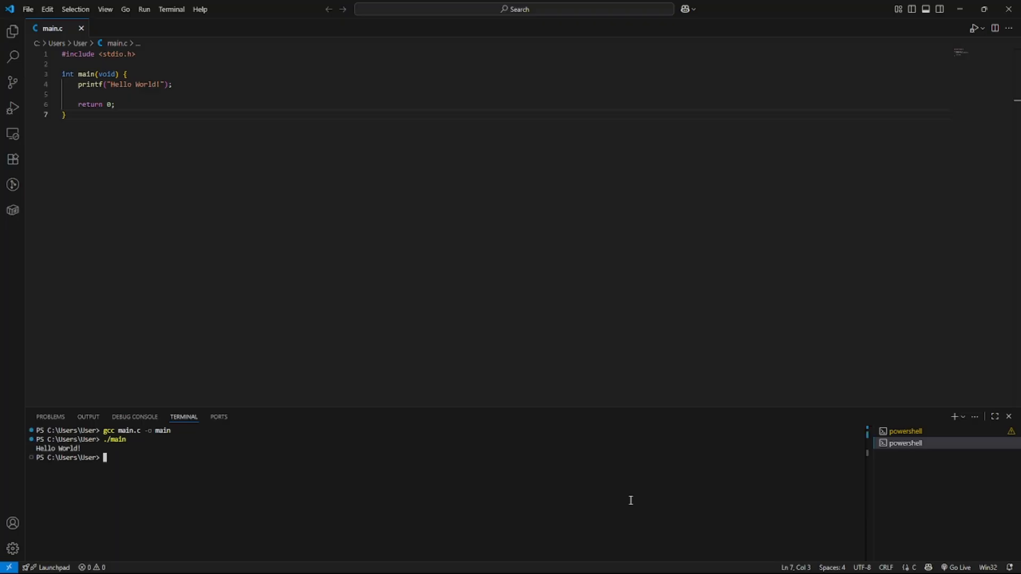
pyautogui.moveTo(82, 450); pyautogui.dragTo(31, 428)
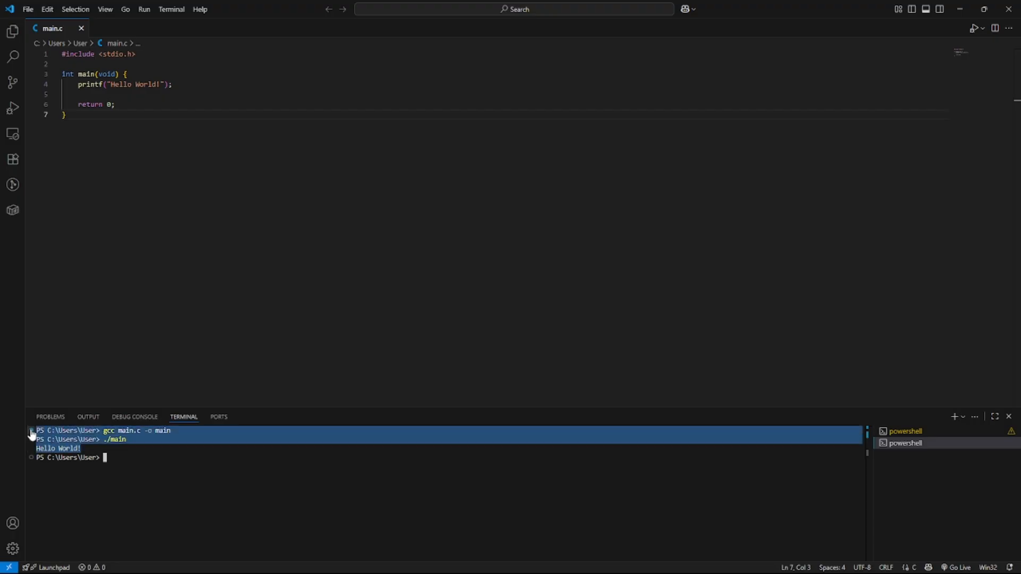
pyautogui.click(165, 461)
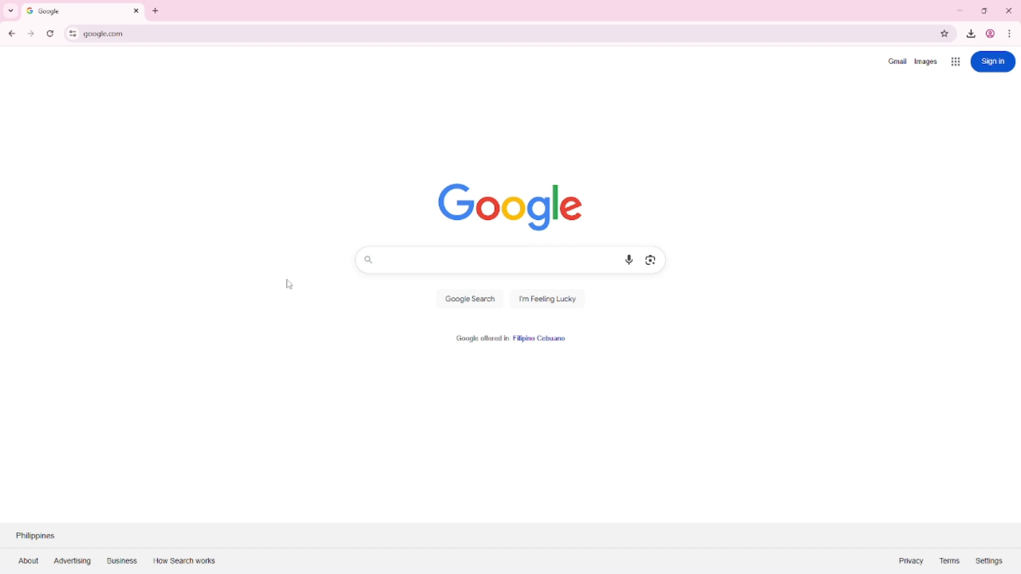
# Switch to Google Chrome, search Google for codeblocks and open the official Code::Blocks site in a separate tab.
pyautogui.click(412, 260)
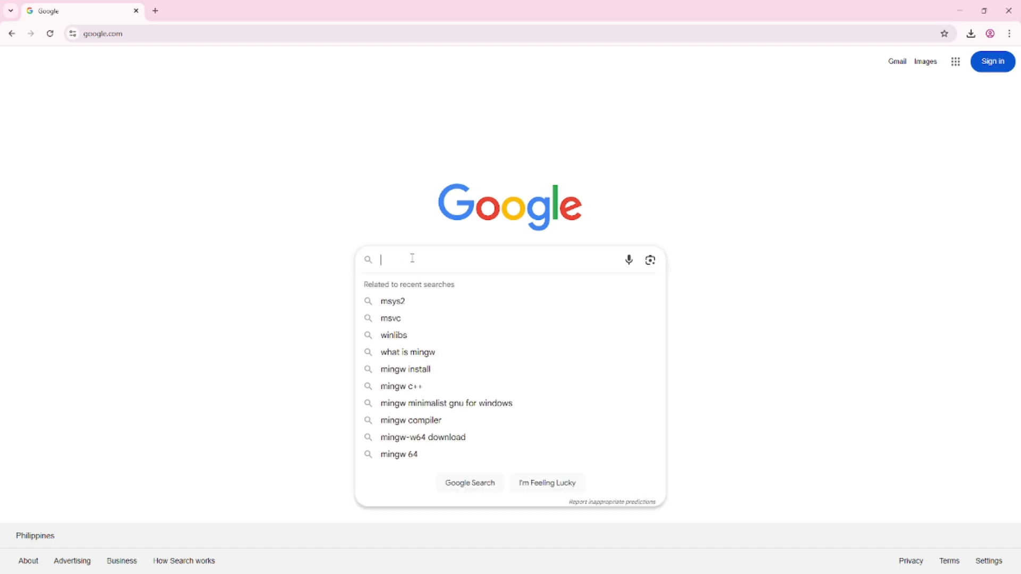
pyautogui.write('codeblocks')
pyautogui.press('Return')
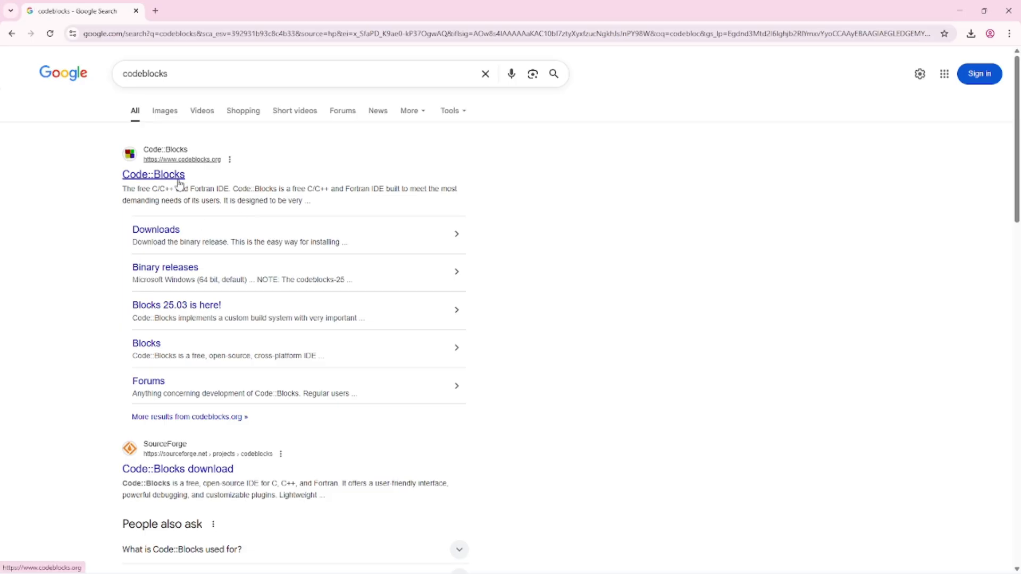
pyautogui.rightClick(179, 183)
pyautogui.click(213, 194)
pyautogui.click(202, 10)
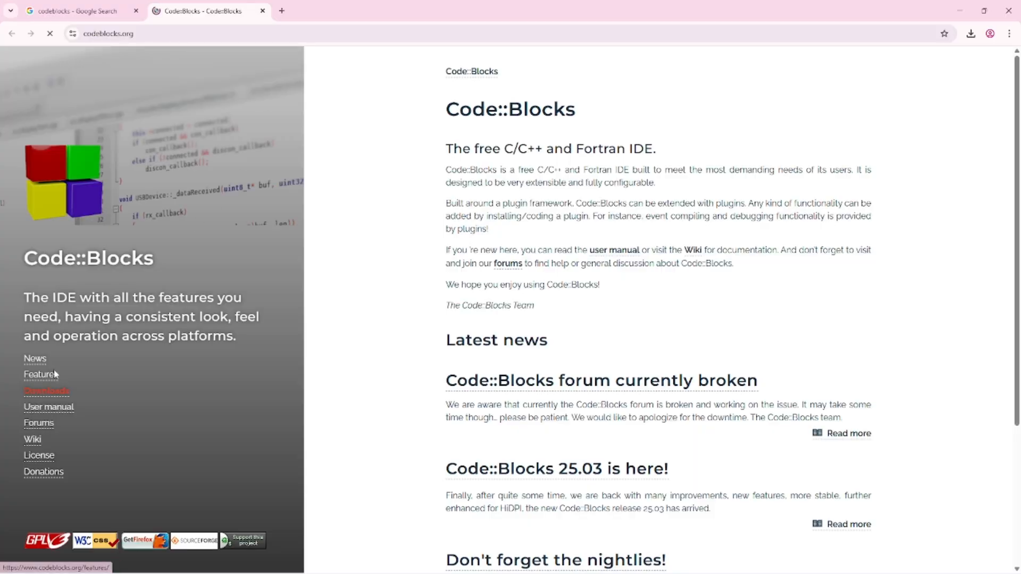
# Go to the binary releases page in the Code::Blocks downloads section, dismissing the advertisement.
pyautogui.click(61, 396)
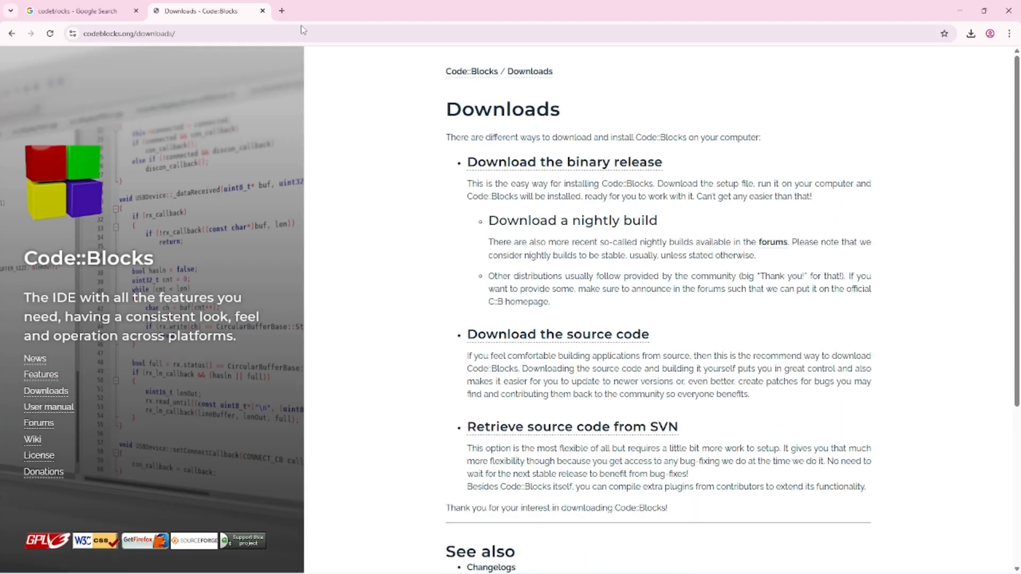
pyautogui.click(581, 171)
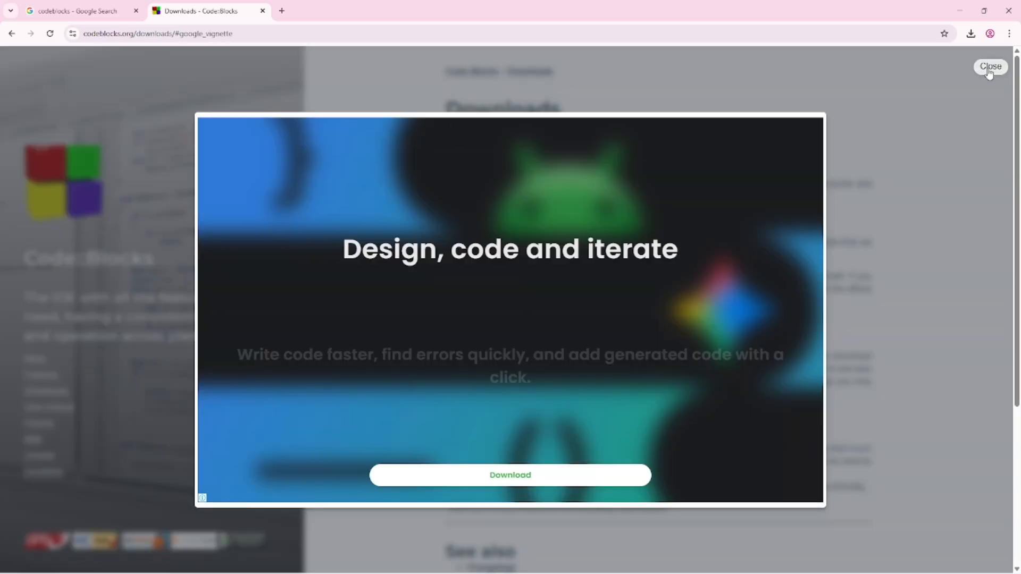
pyautogui.click(1000, 65)
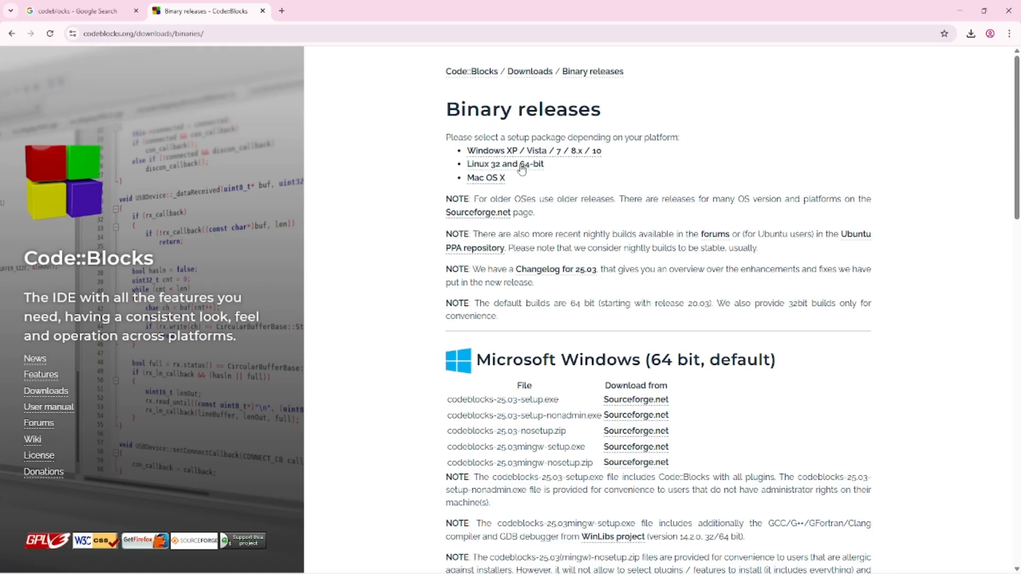
# Download codeblocks-25.03-setup.exe for 64-bit Microsoft Windows from Sourceforge.net.
pyautogui.click(483, 153)
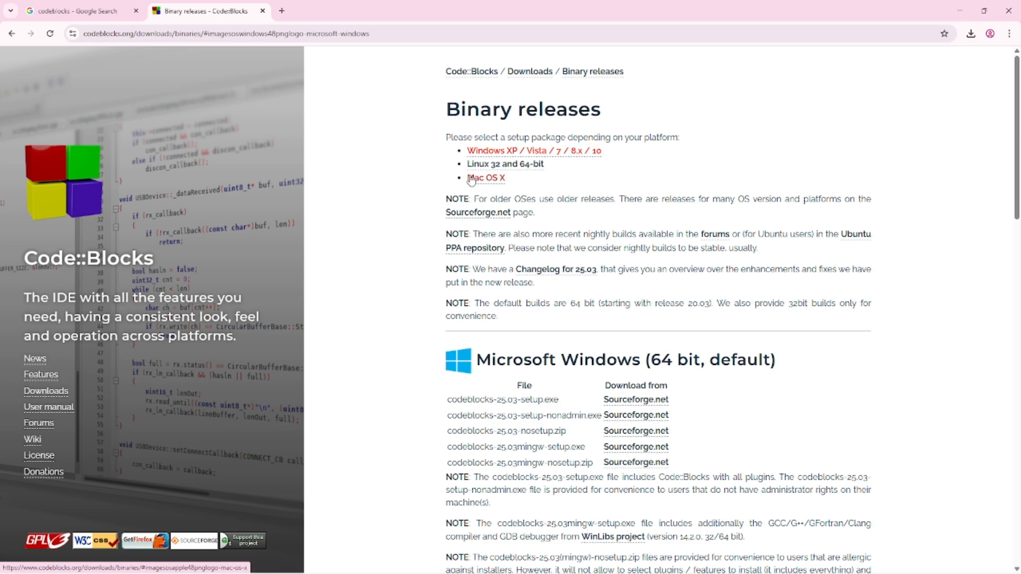
pyautogui.scroll(-4, 478, 170)
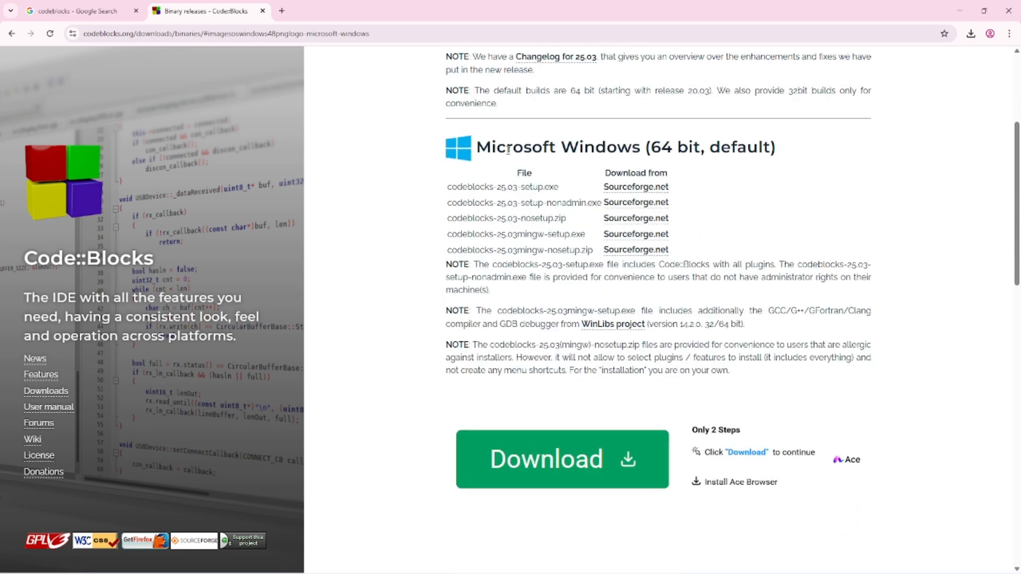
pyautogui.moveTo(661, 149); pyautogui.dragTo(677, 149)
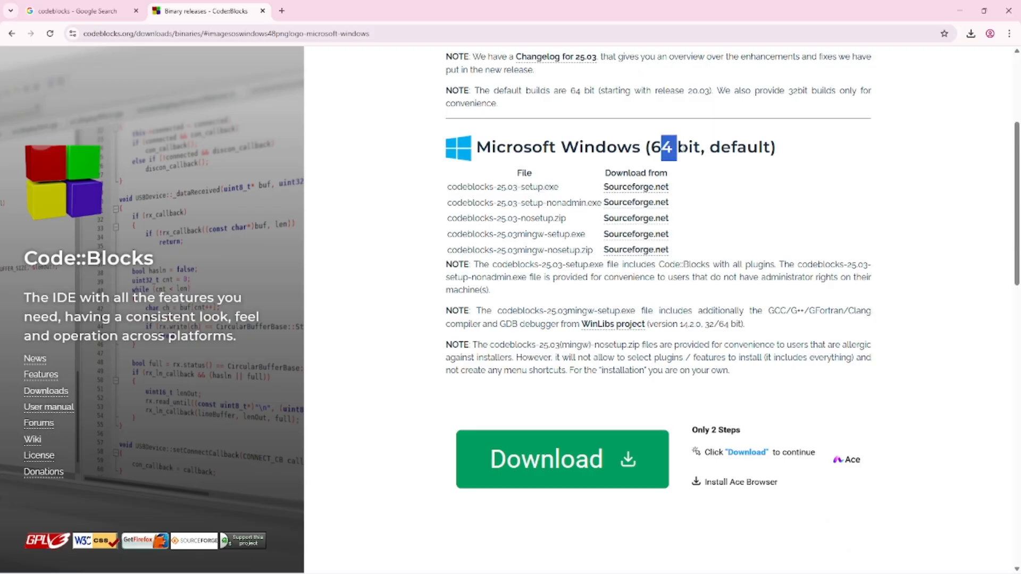
pyautogui.click(507, 187)
pyautogui.click(629, 191)
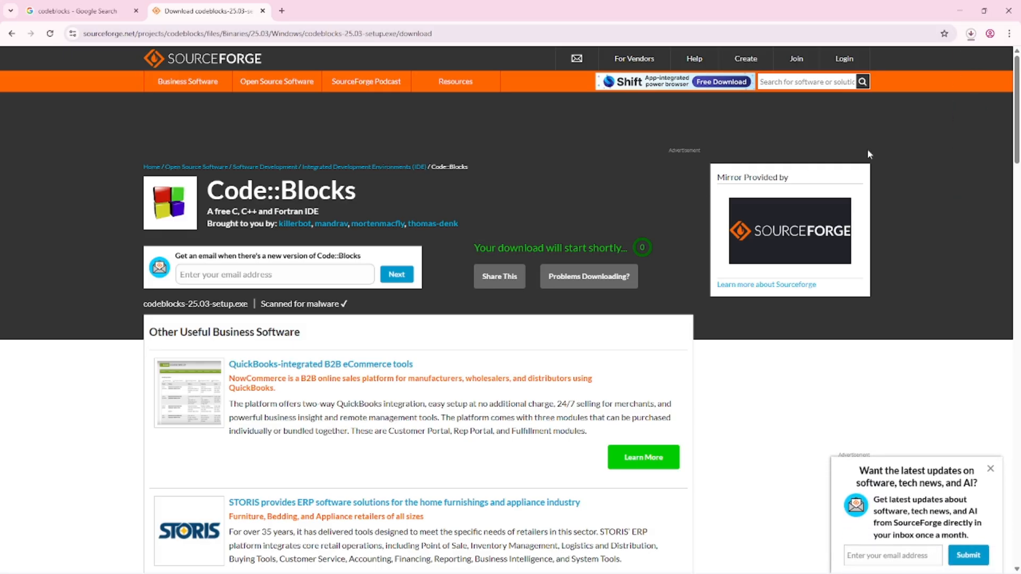
# Open the browser's download history in a new tab and close the SourceForge and Google search tabs.
pyautogui.hotkey('ctrl', 't')
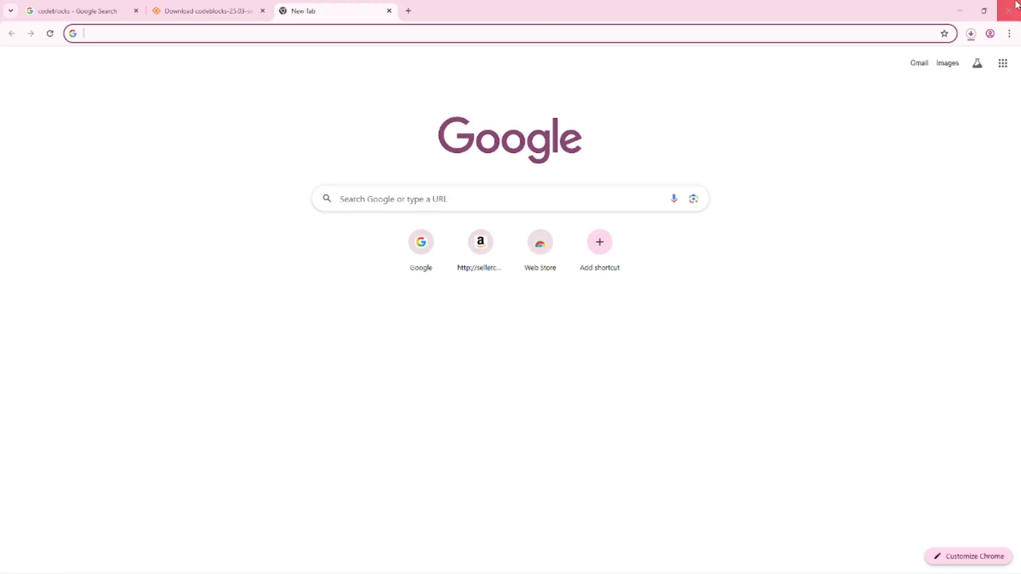
pyautogui.click(1009, 33)
pyautogui.click(902, 190)
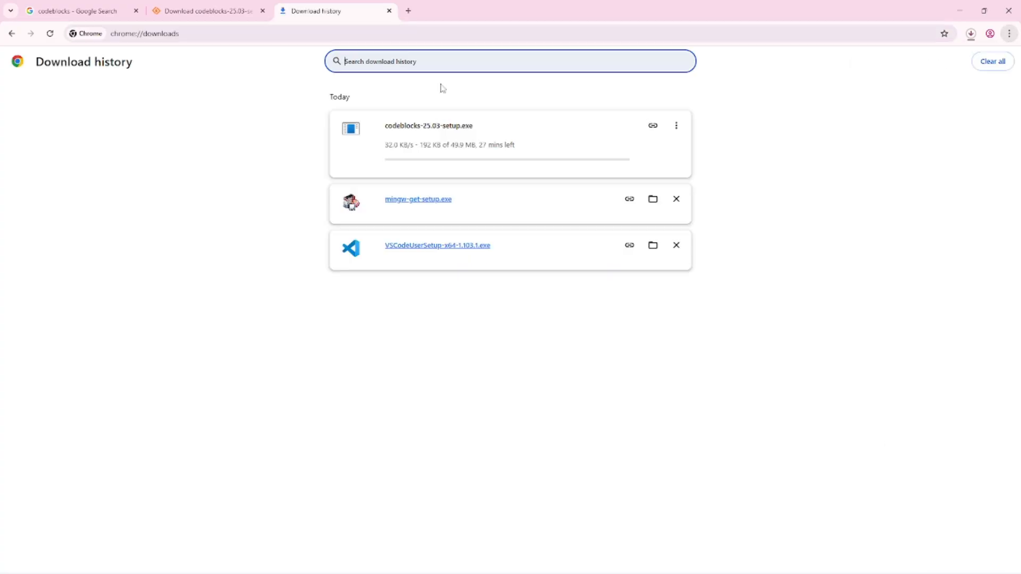
pyautogui.click(262, 11)
pyautogui.click(136, 11)
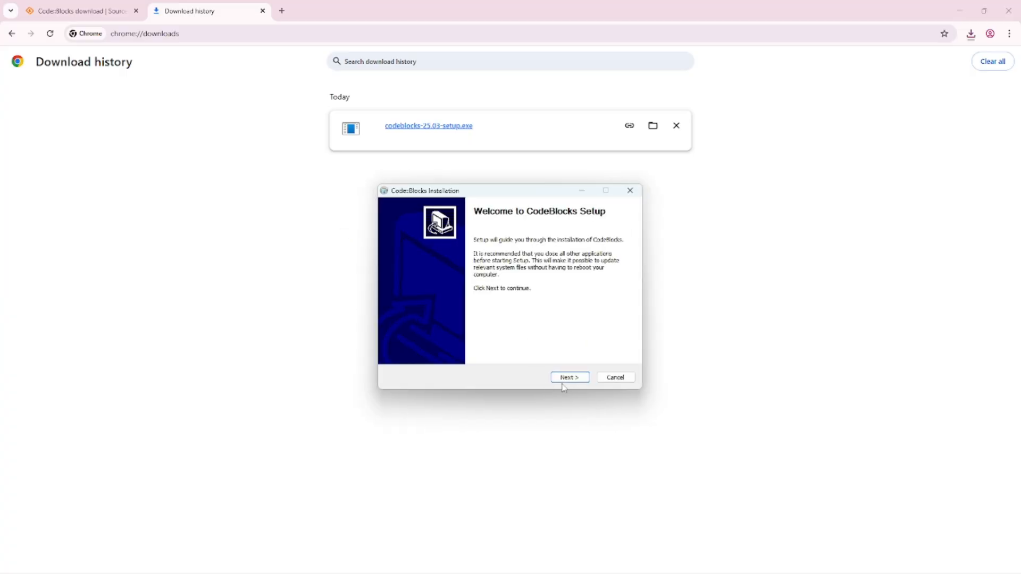
# Install Code::Blocks from the setup wizard, accepting the license and keeping the Full install type and default destination.
pyautogui.click(563, 381)
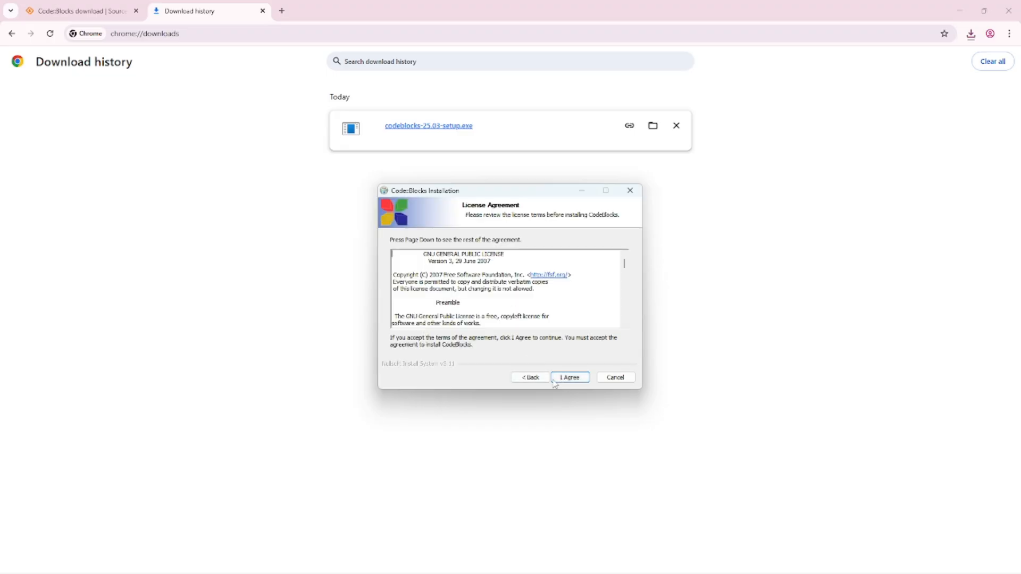
pyautogui.click(565, 379)
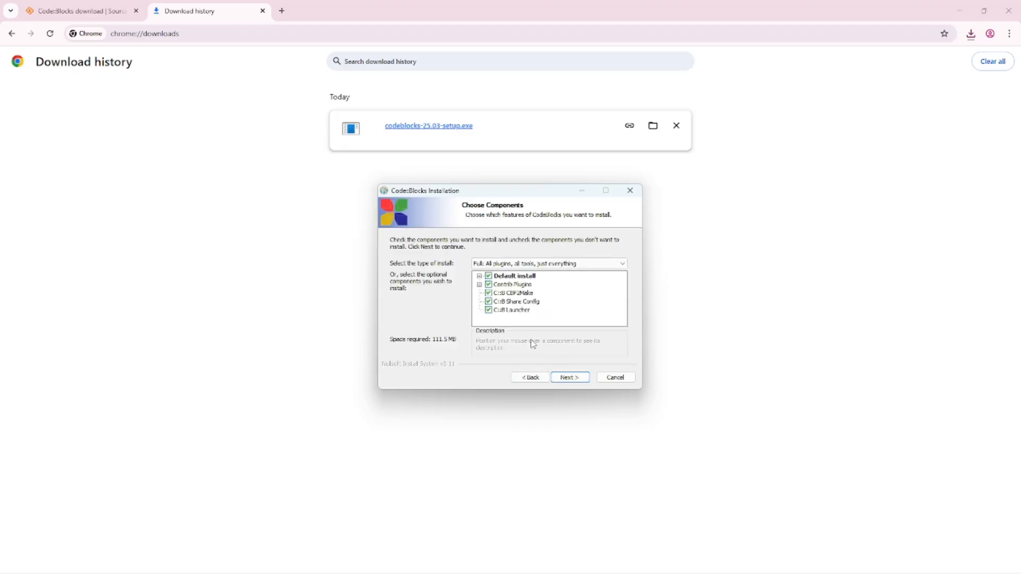
pyautogui.click(567, 378)
pyautogui.click(565, 379)
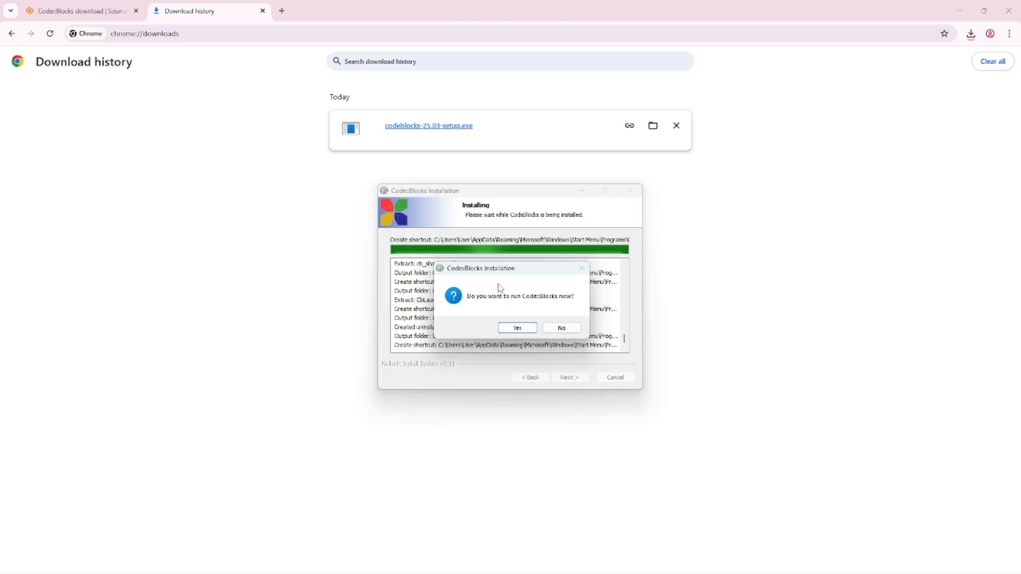
# Choose to run Code::Blocks from the installer and finish the setup wizard.
pyautogui.click(517, 328)
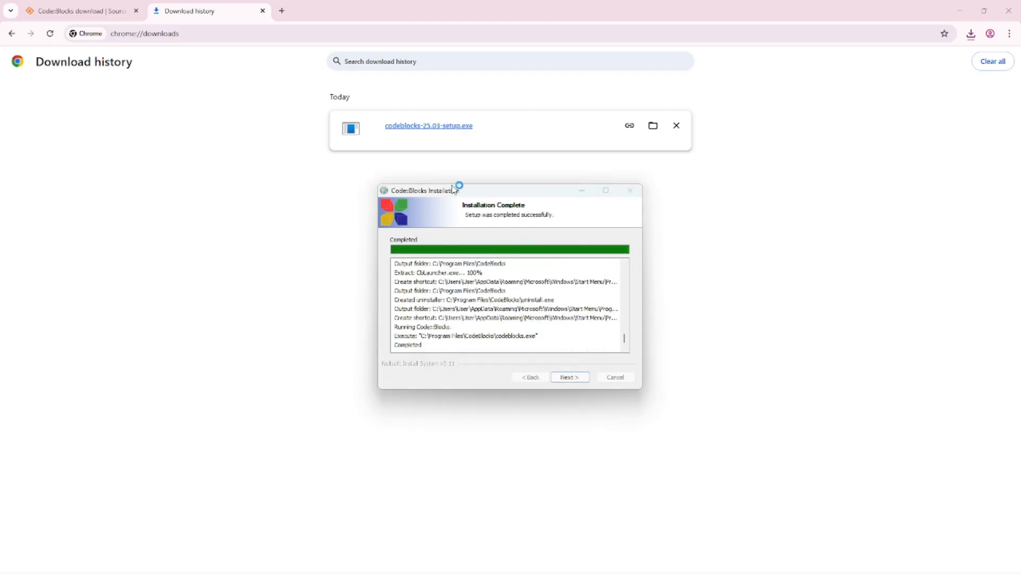
pyautogui.click(567, 379)
pyautogui.click(567, 378)
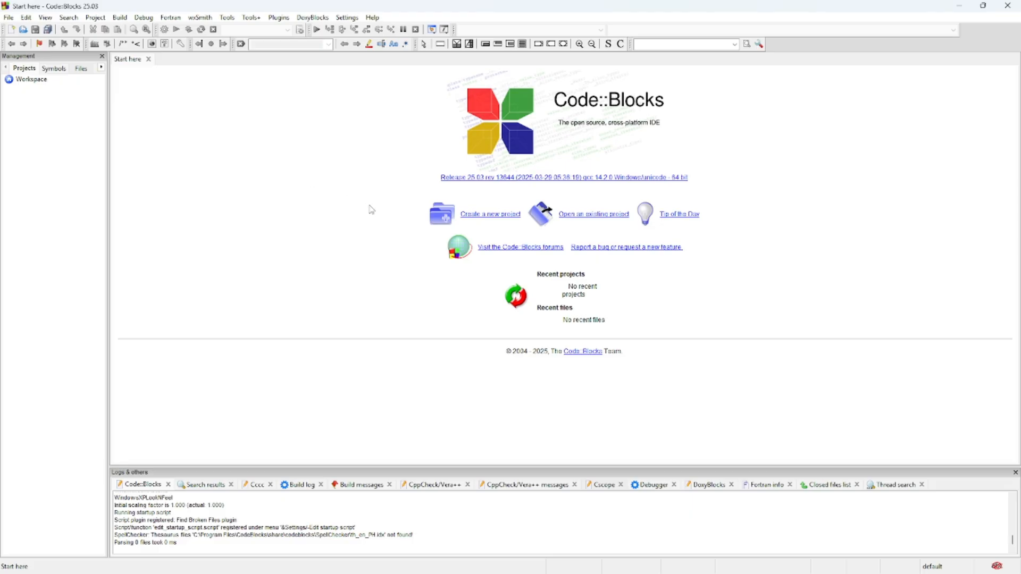
# Start a new Console application project in Code::Blocks and choose C as its language.
pyautogui.click(468, 215)
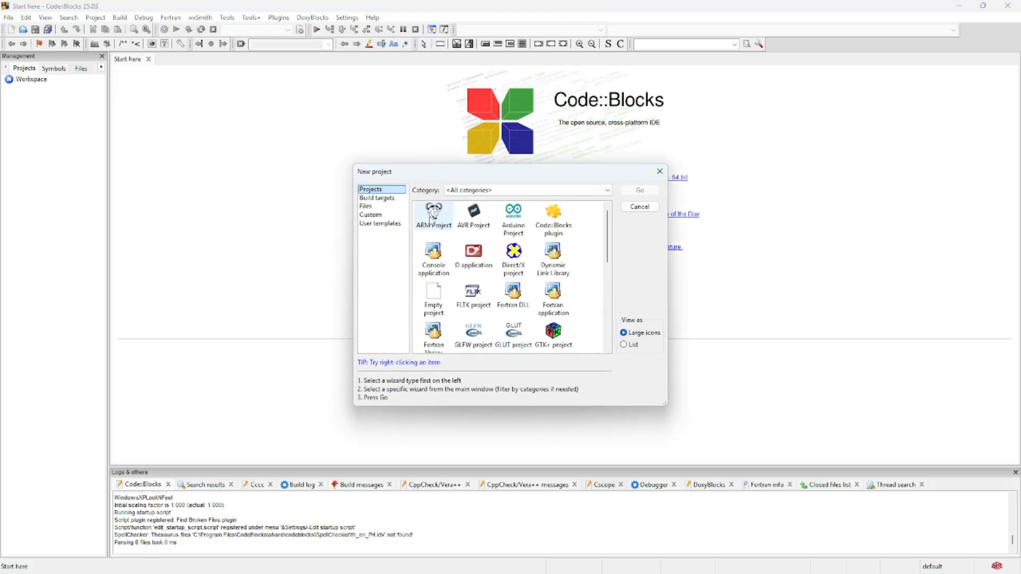
pyautogui.click(425, 266)
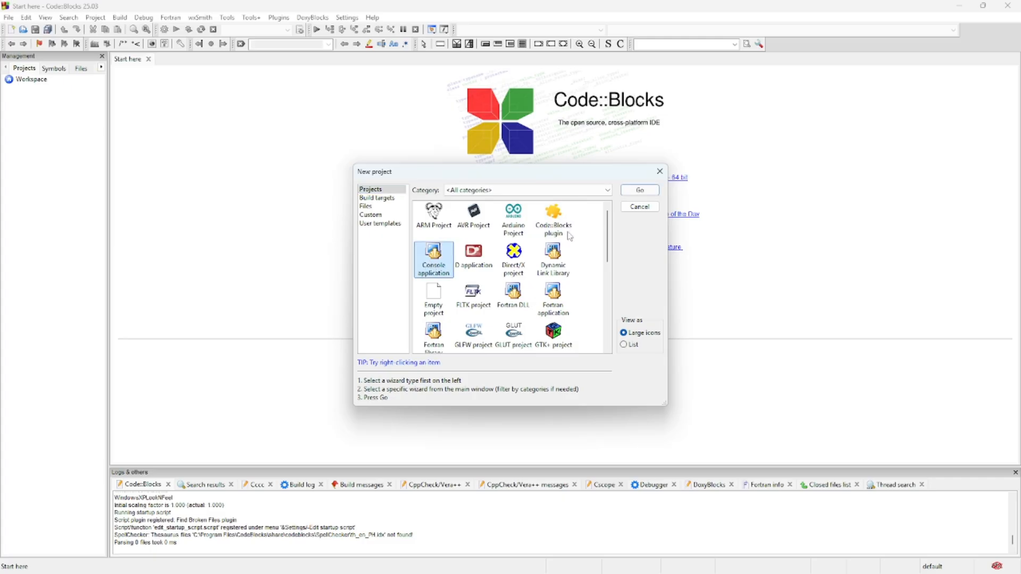
pyautogui.click(641, 191)
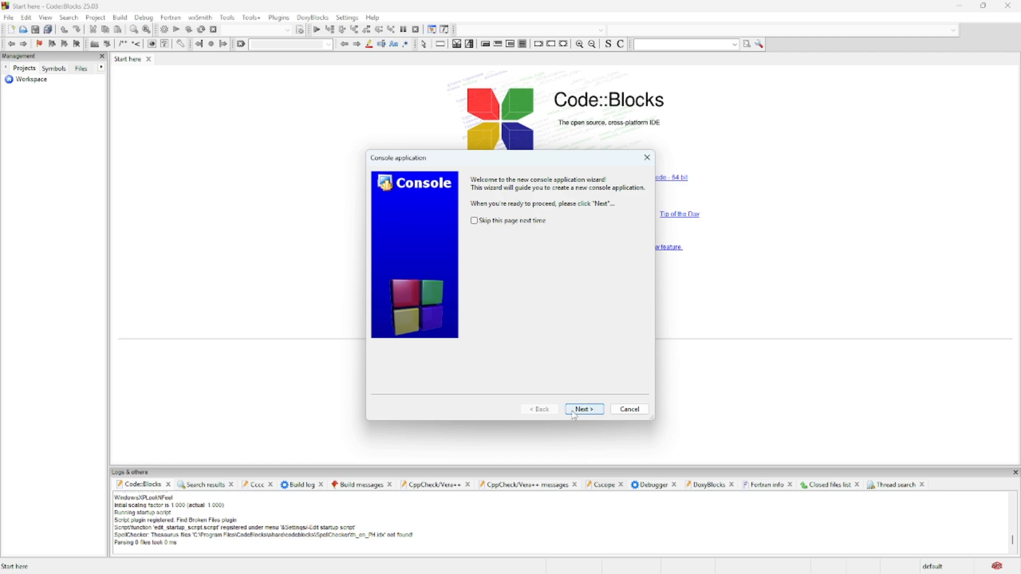
pyautogui.click(584, 409)
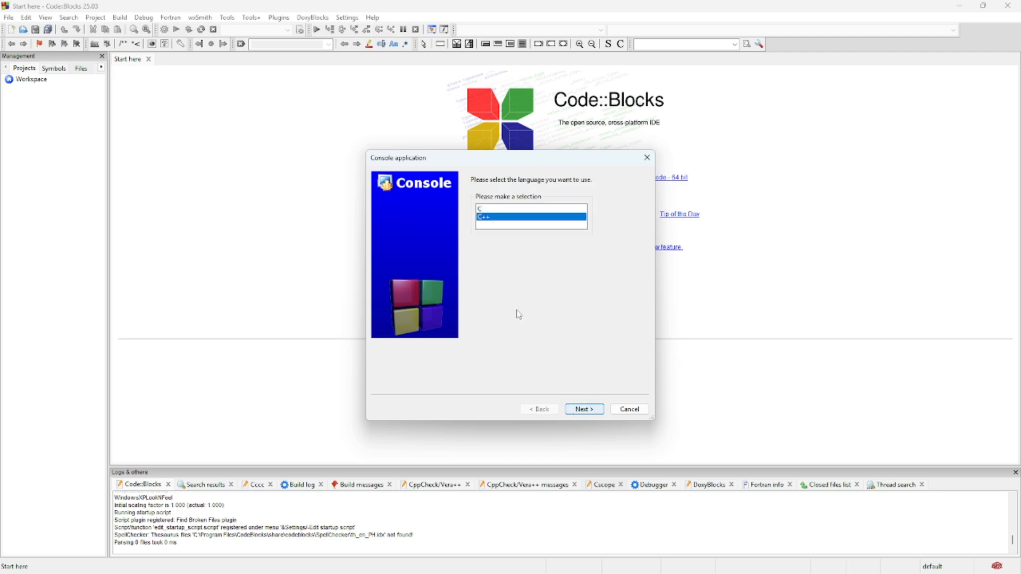
pyautogui.click(486, 209)
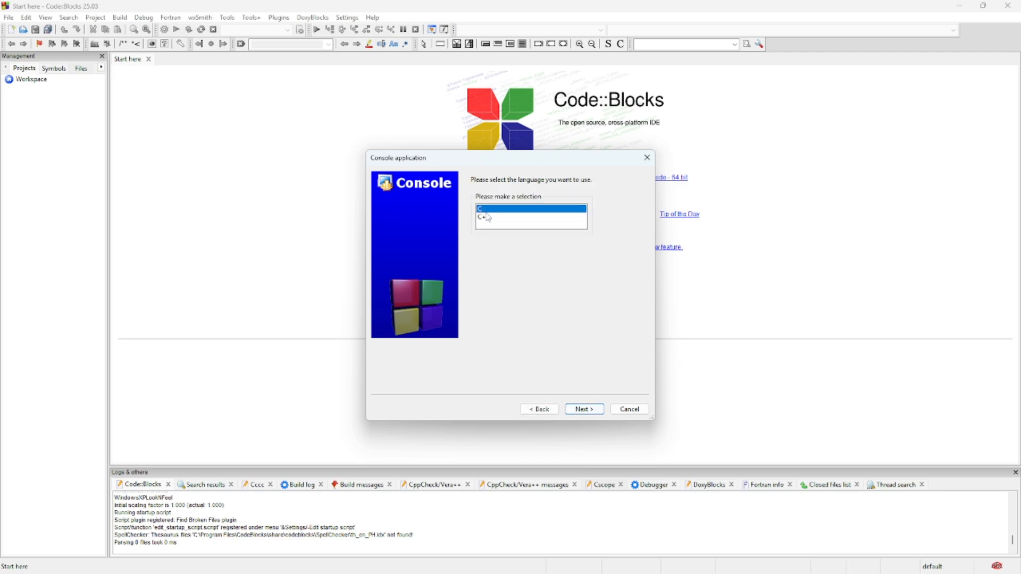
pyautogui.click(597, 413)
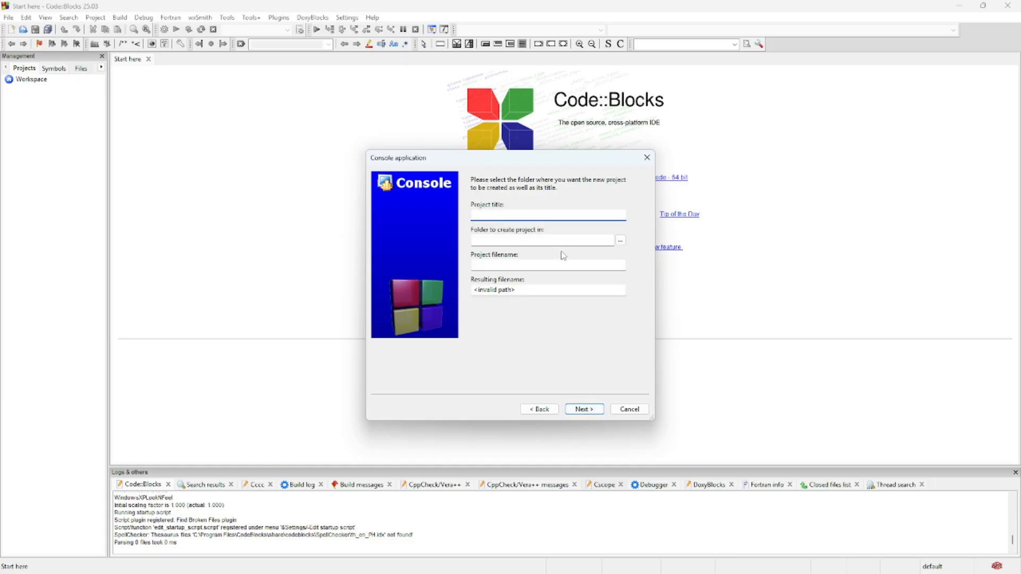
# Title the project Main, set its folder to C:\Users\User\OneDrive\Documents and continue to the compiler settings.
pyautogui.write('Main')
pyautogui.click(621, 240)
pyautogui.click(783, 433)
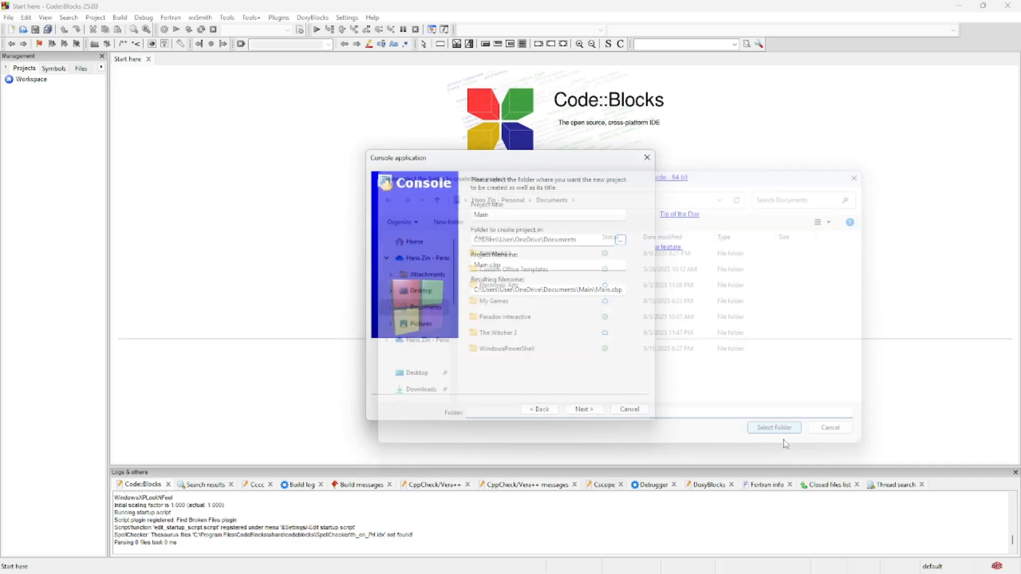
pyautogui.click(583, 410)
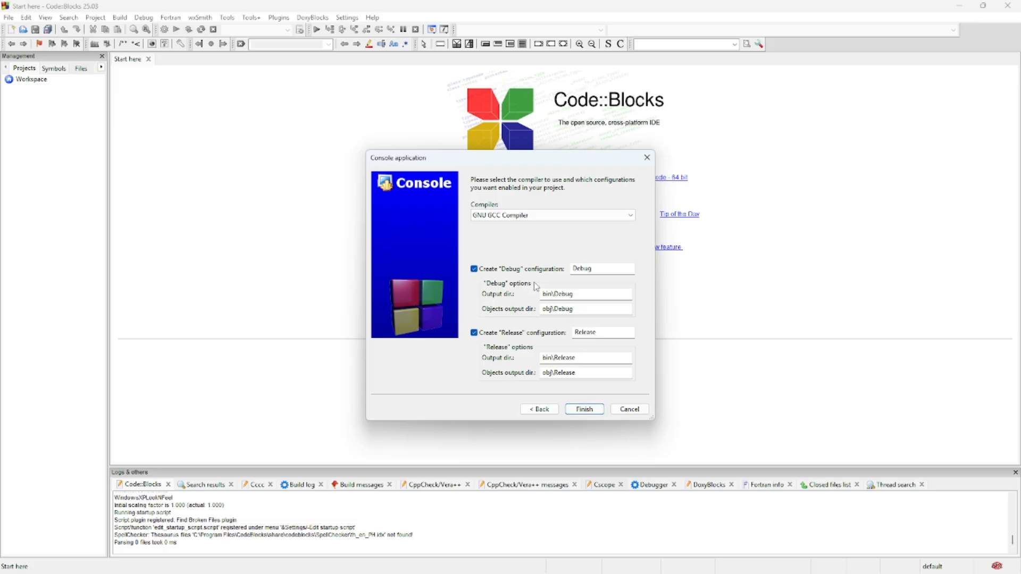
# Finish creating the project with the GNU GCC Compiler and default Debug and Release configurations, and open main.c from its Sources.
pyautogui.click(585, 410)
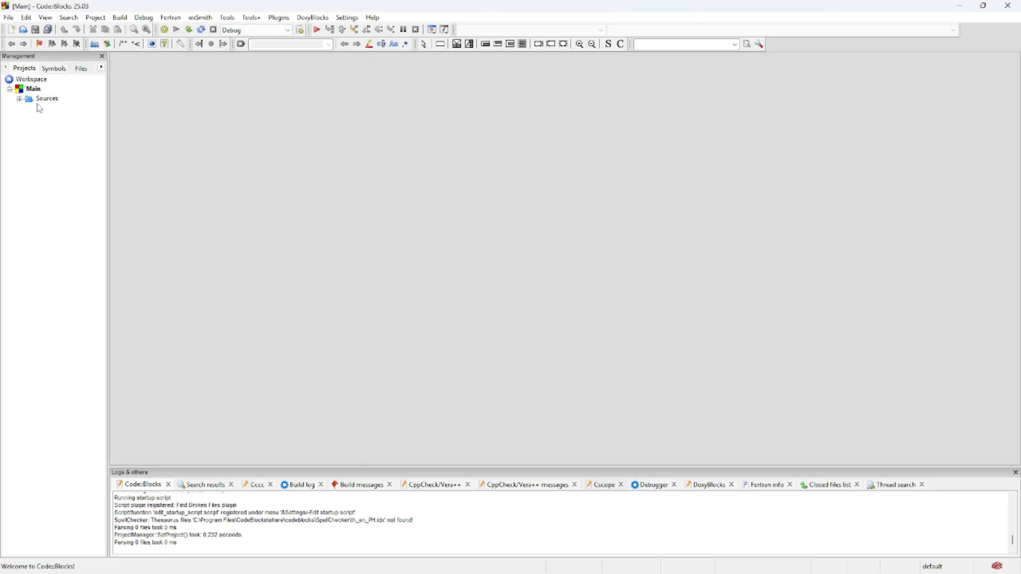
pyautogui.click(19, 100)
pyautogui.click(53, 110)
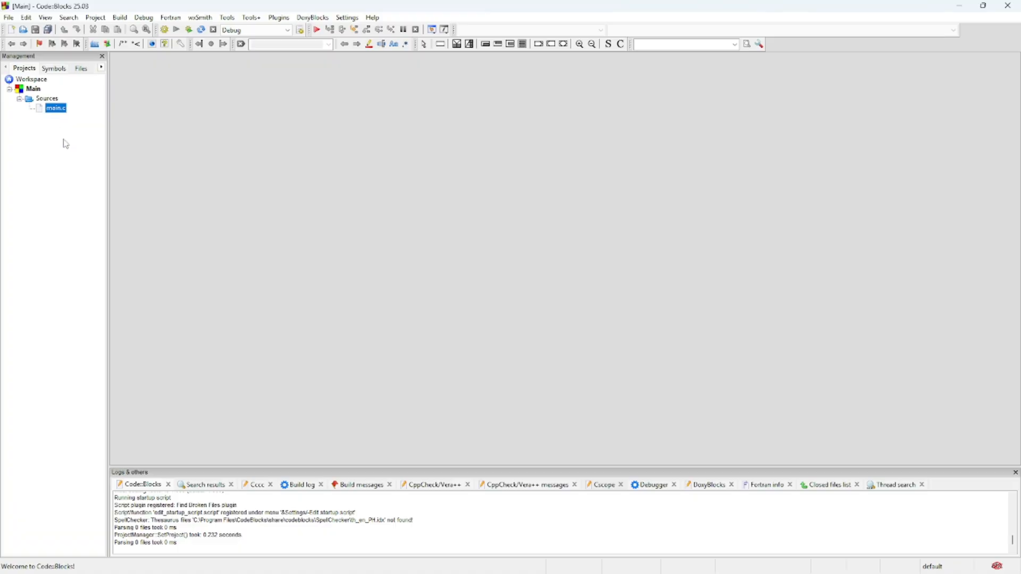
pyautogui.doubleClick(56, 109)
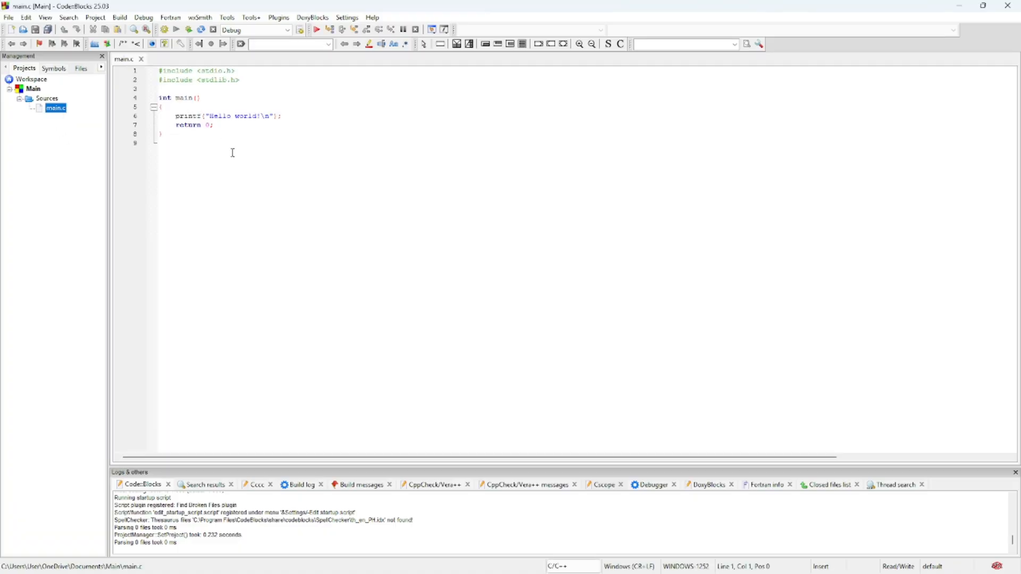
pyautogui.hotkey('ctrl', 'a')
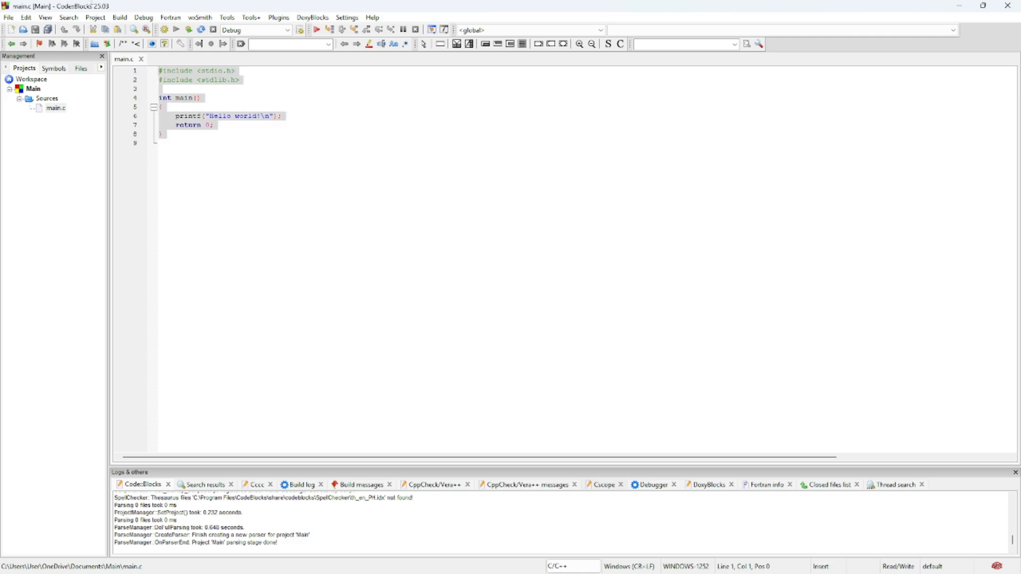
pyautogui.click(206, 170)
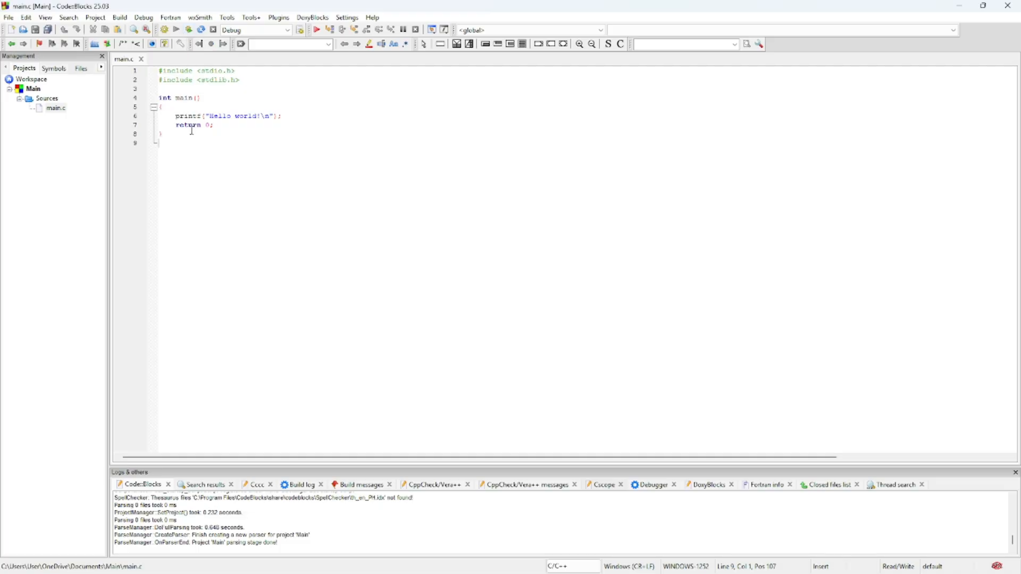
# Build and run the Main project and examine the program's output in the console window.
pyautogui.rightClick(190, 31)
pyautogui.click(190, 31)
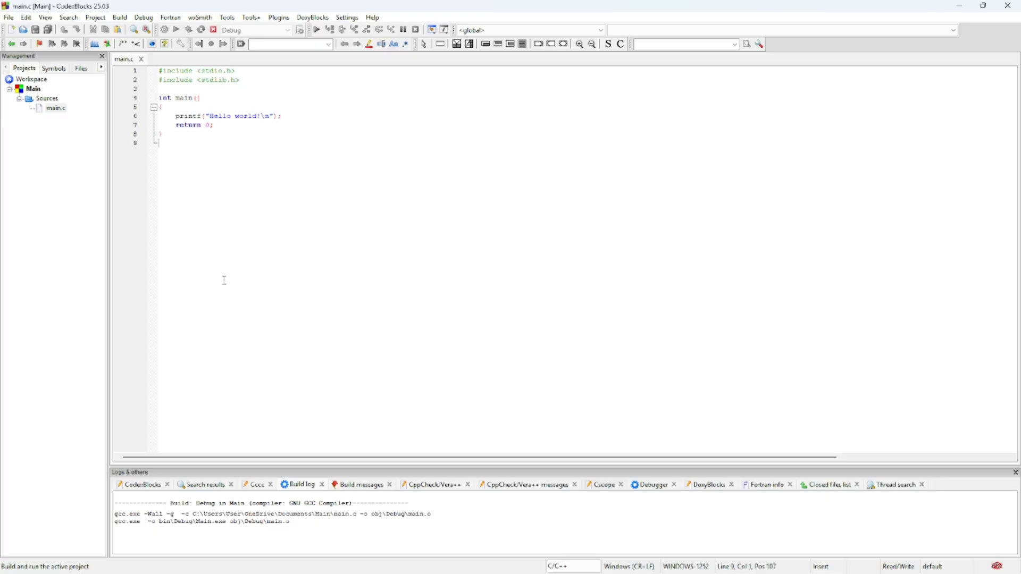
pyautogui.click(149, 140)
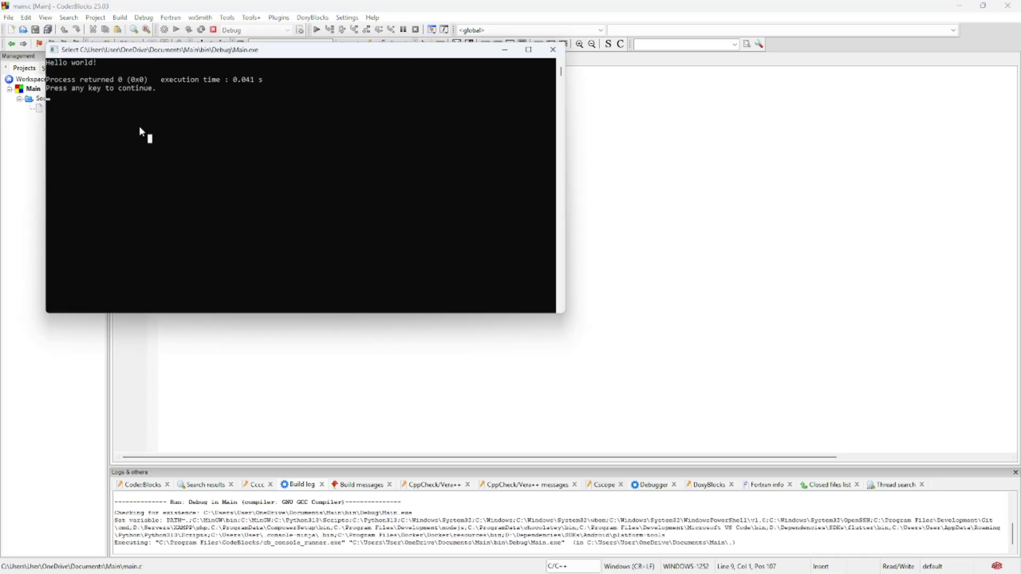
pyautogui.moveTo(184, 88); pyautogui.dragTo(41, 63)
pyautogui.click(159, 94)
pyautogui.moveTo(158, 94); pyautogui.dragTo(63, 68)
pyautogui.click(226, 106)
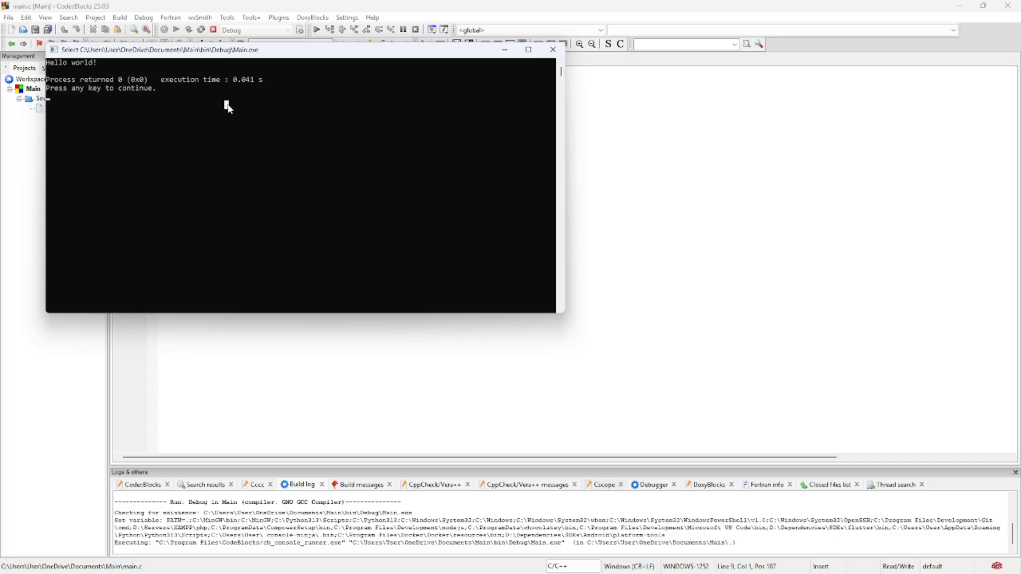